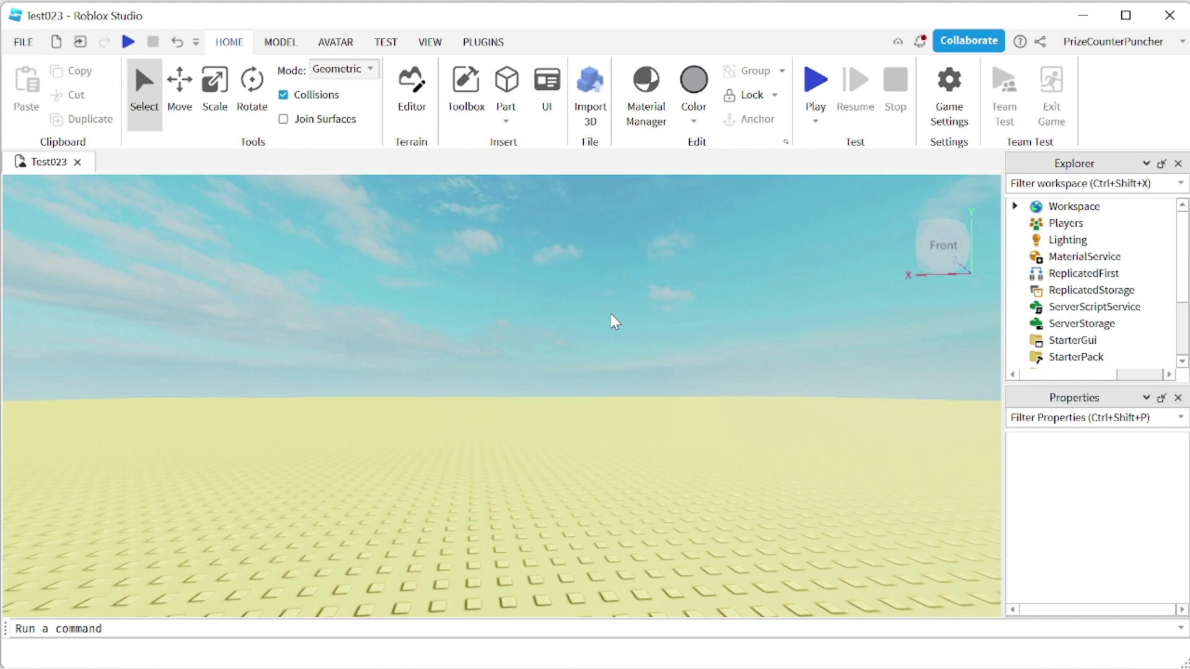
# Step: Insert an R15 Rthro Normal character rig into the workspace with the Rig Builder
pyautogui.click(340, 44)
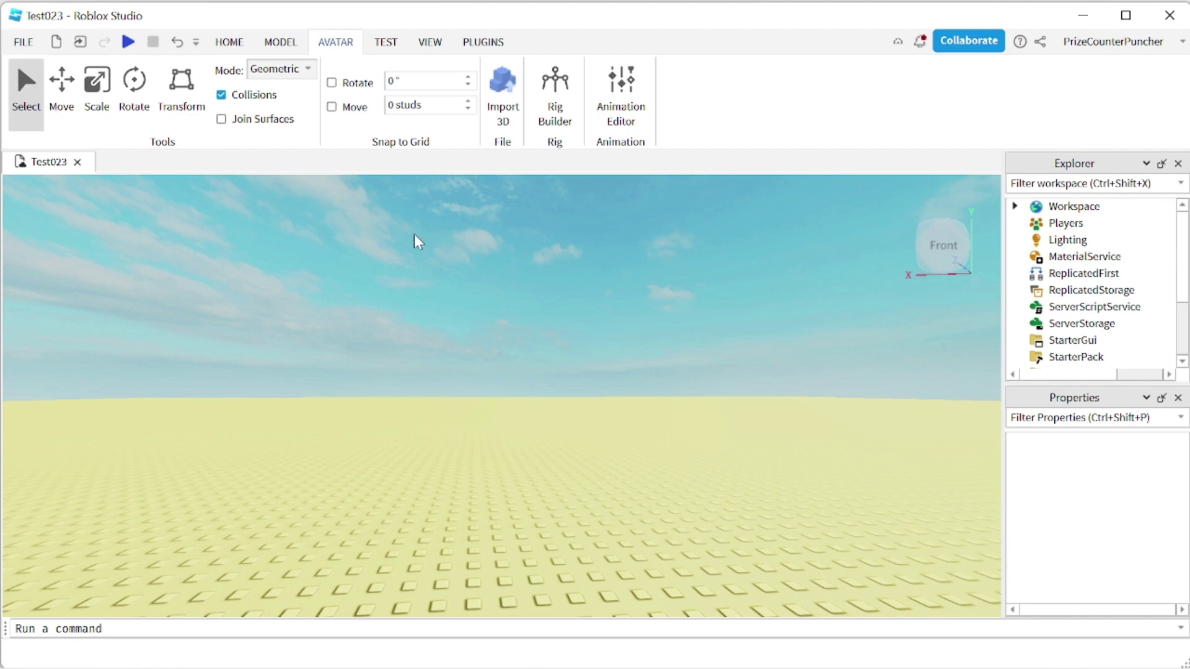
pyautogui.click(561, 90)
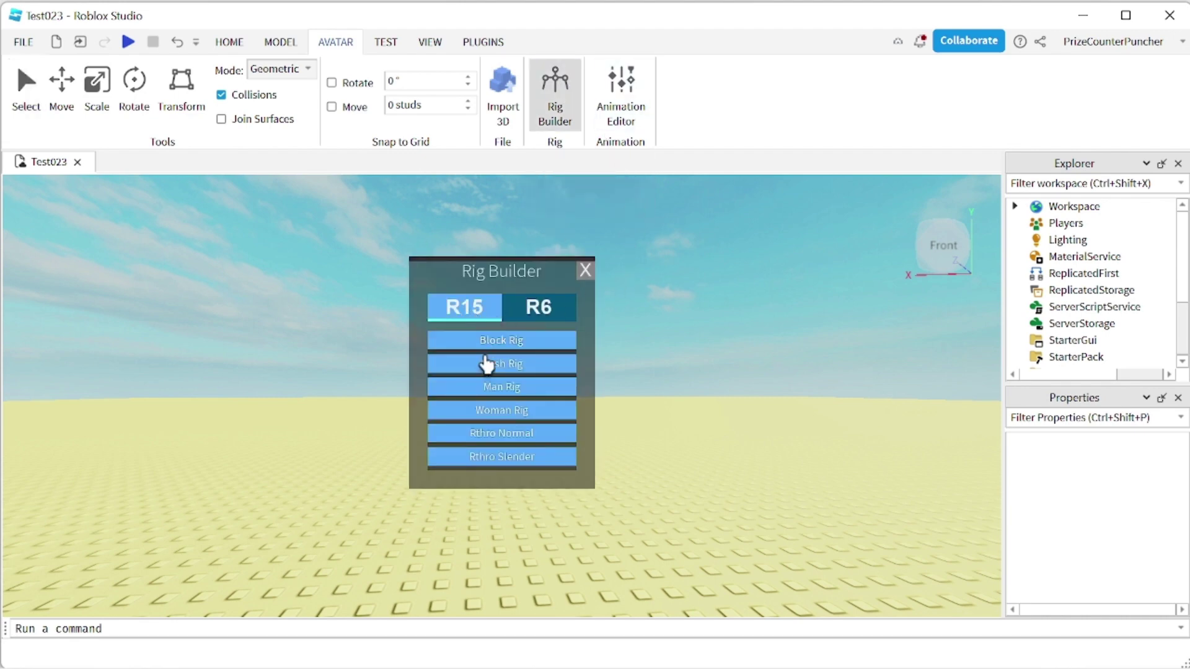
pyautogui.click(502, 433)
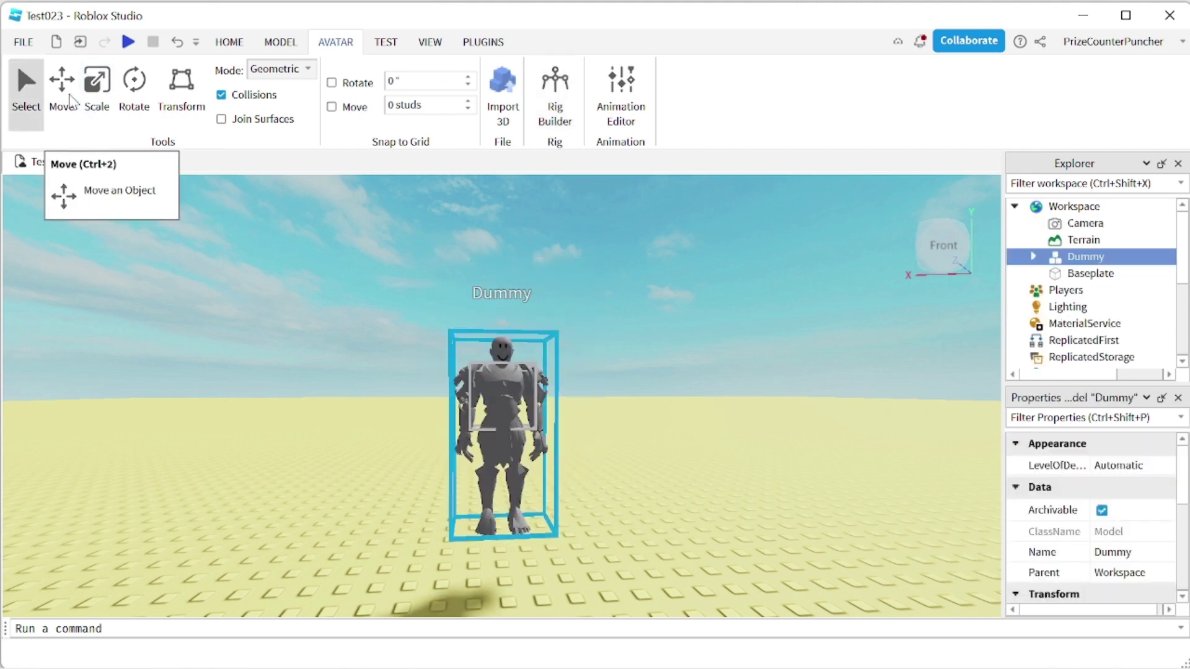
# Step: Move the Dummy rig straight down so that it stands lower on the baseplate, and deselect it
pyautogui.click(61, 84)
pyautogui.moveTo(502, 305); pyautogui.dragTo(502, 363)
pyautogui.click(457, 255)
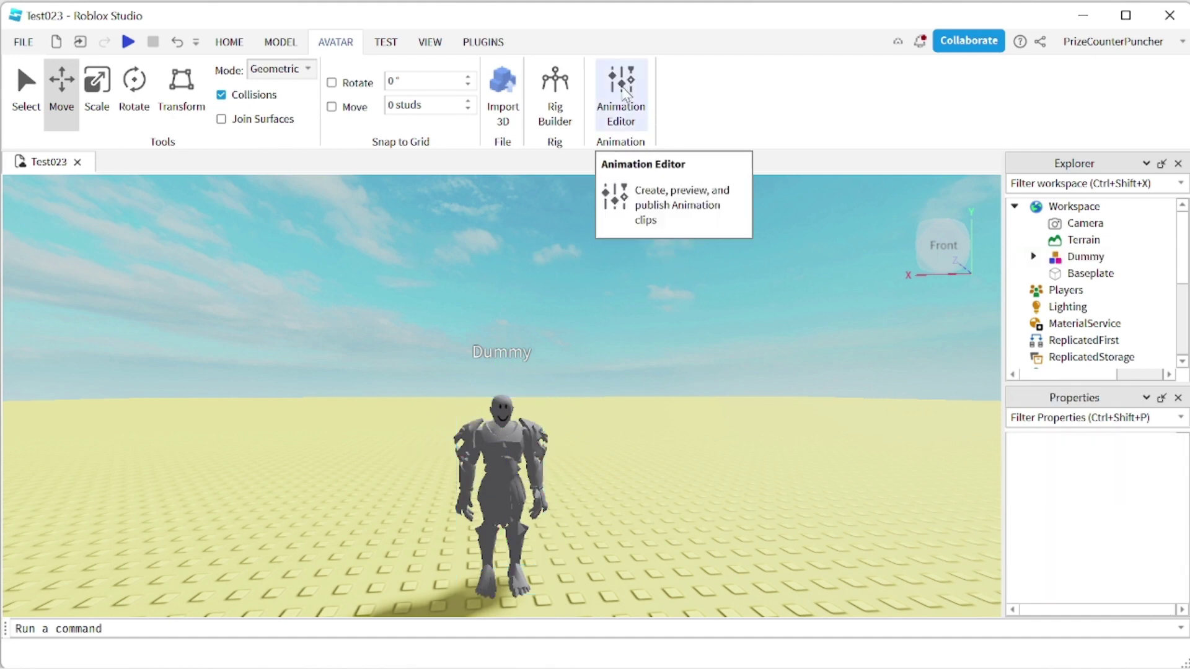
# Step: Open the Animation Editor for the Dummy rig and create an animation named "Wave Animation"
pyautogui.click(622, 87)
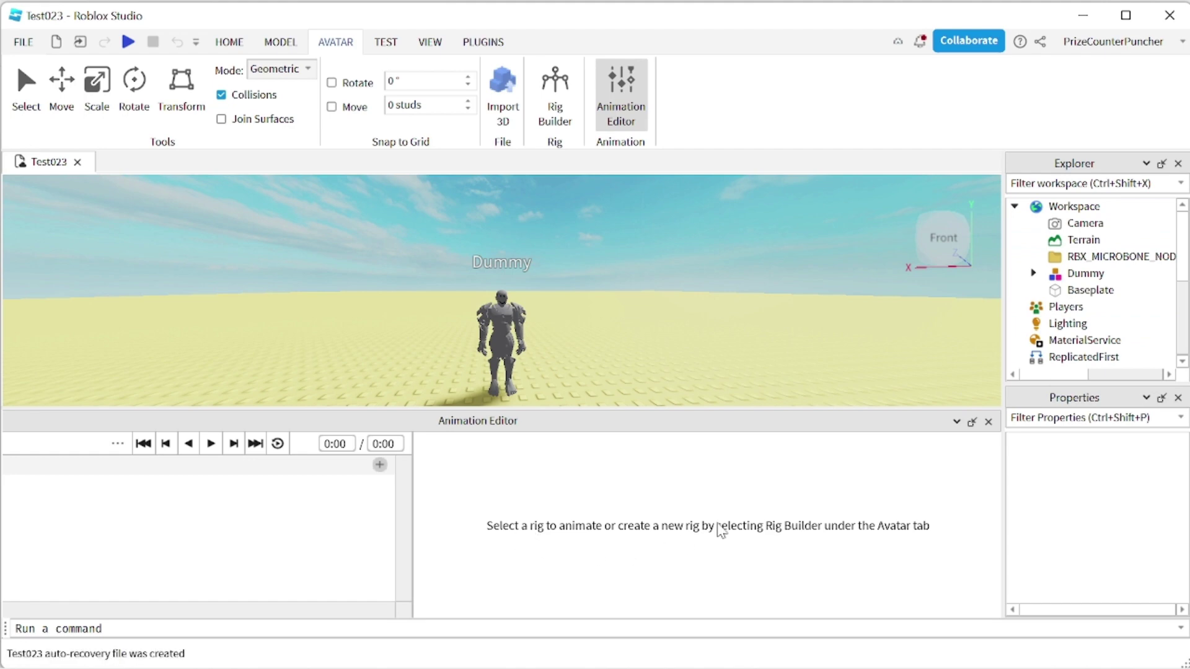
pyautogui.click(507, 324)
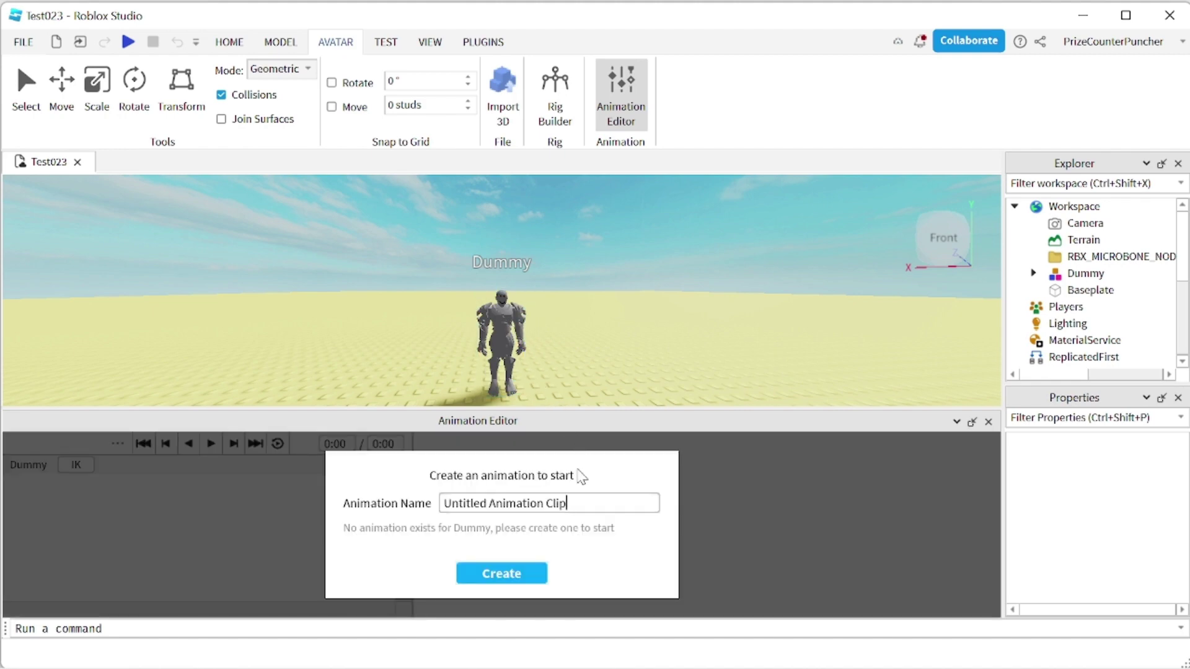
pyautogui.moveTo(578, 507); pyautogui.dragTo(390, 512)
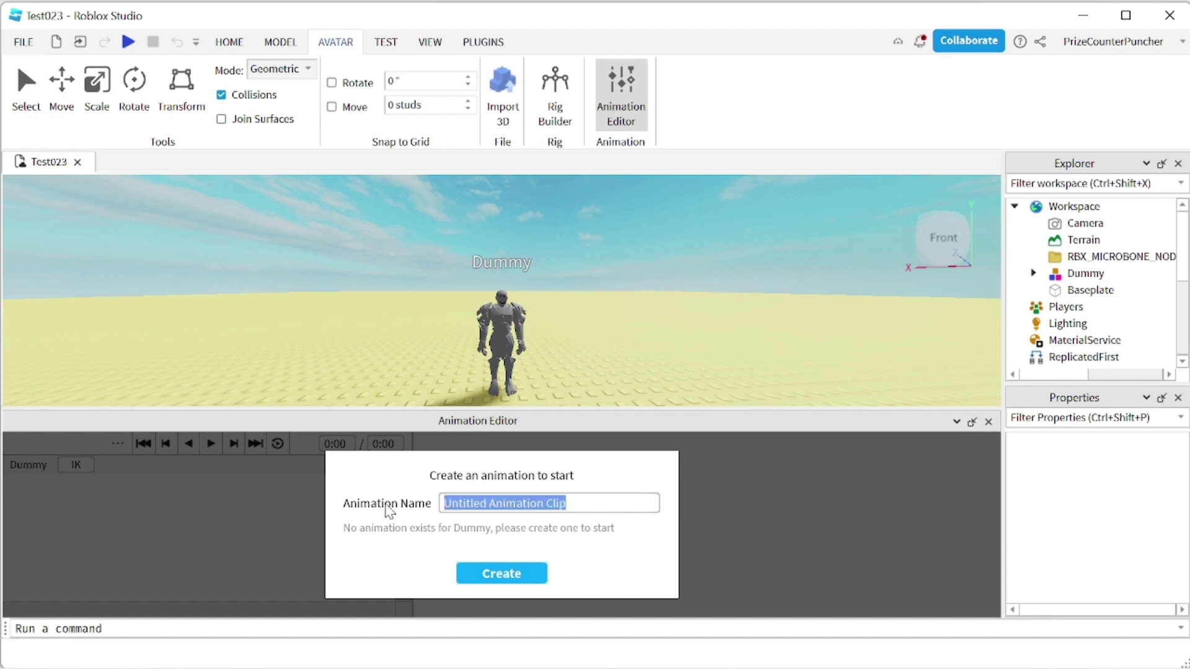
pyautogui.write('Wave')
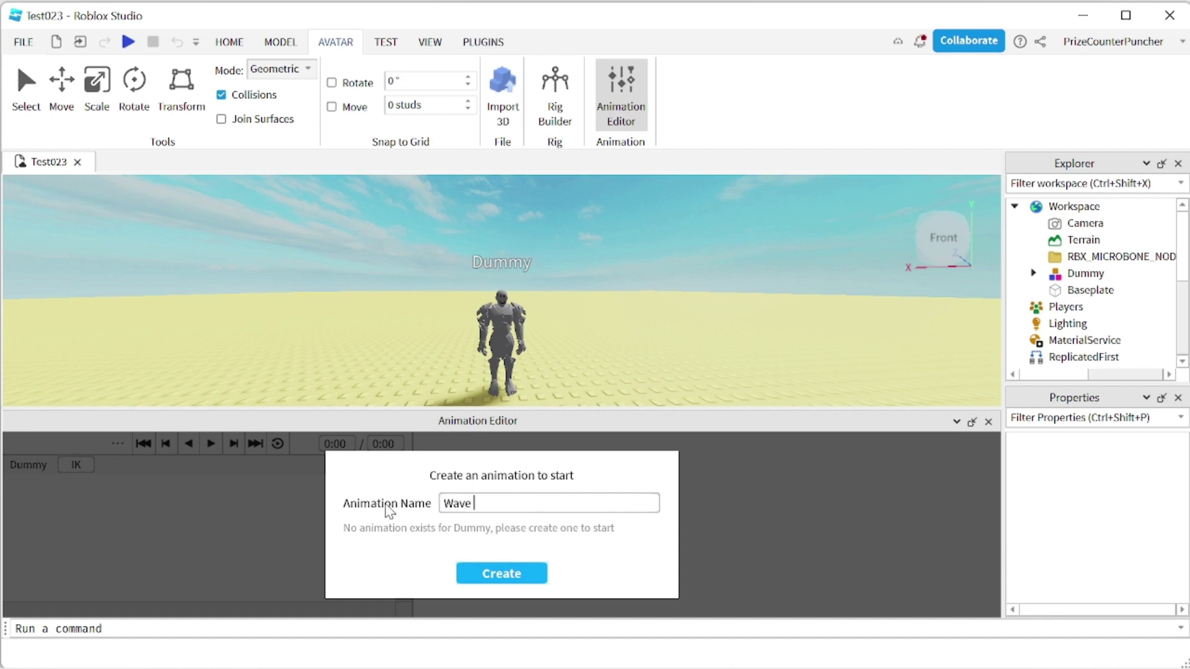
pyautogui.write(' Animation')
pyautogui.click(496, 575)
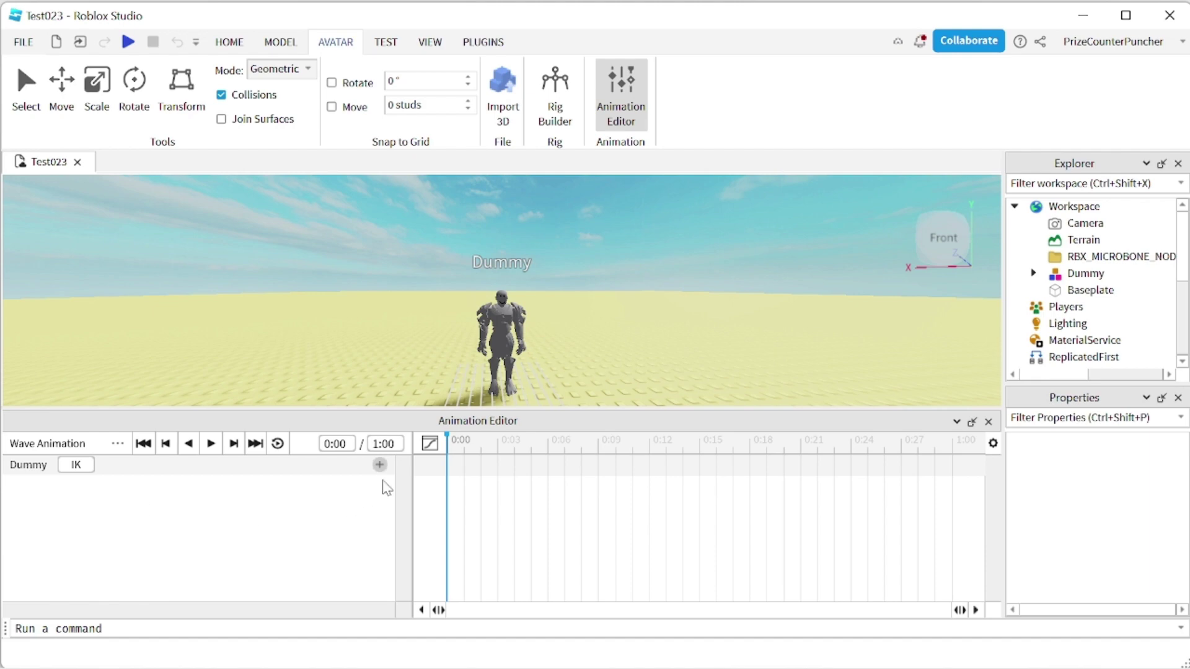
# Step: Add tracks for all body parts of the Dummy and add a keyframe for them at 0:00
pyautogui.click(380, 467)
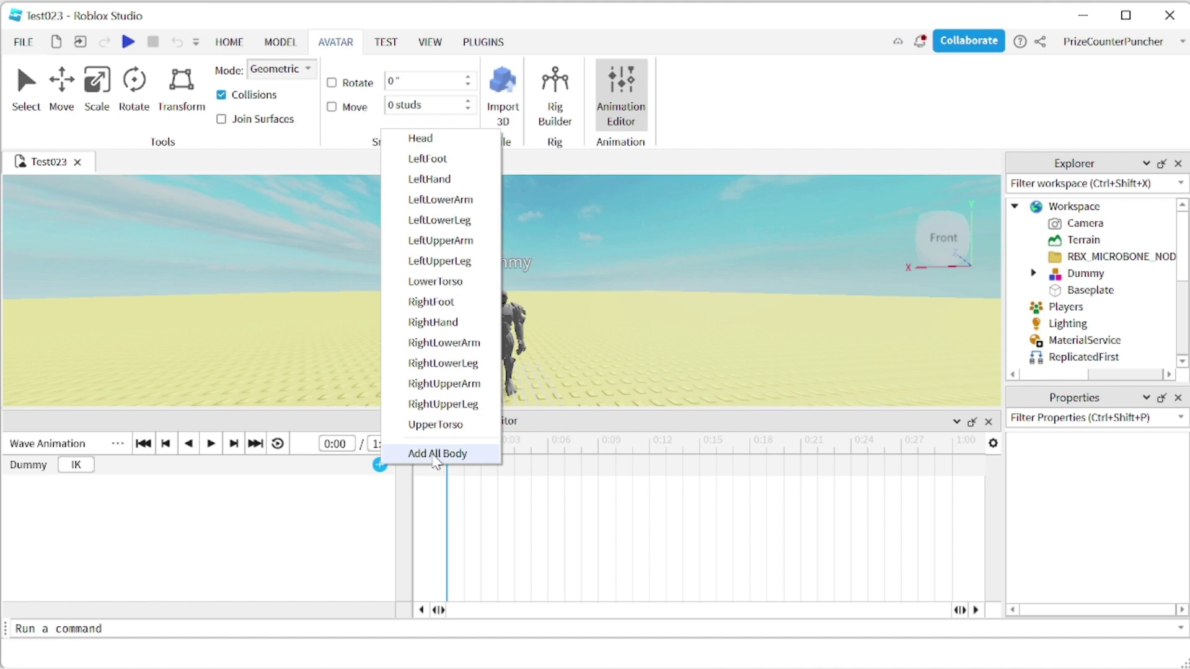
pyautogui.click(437, 454)
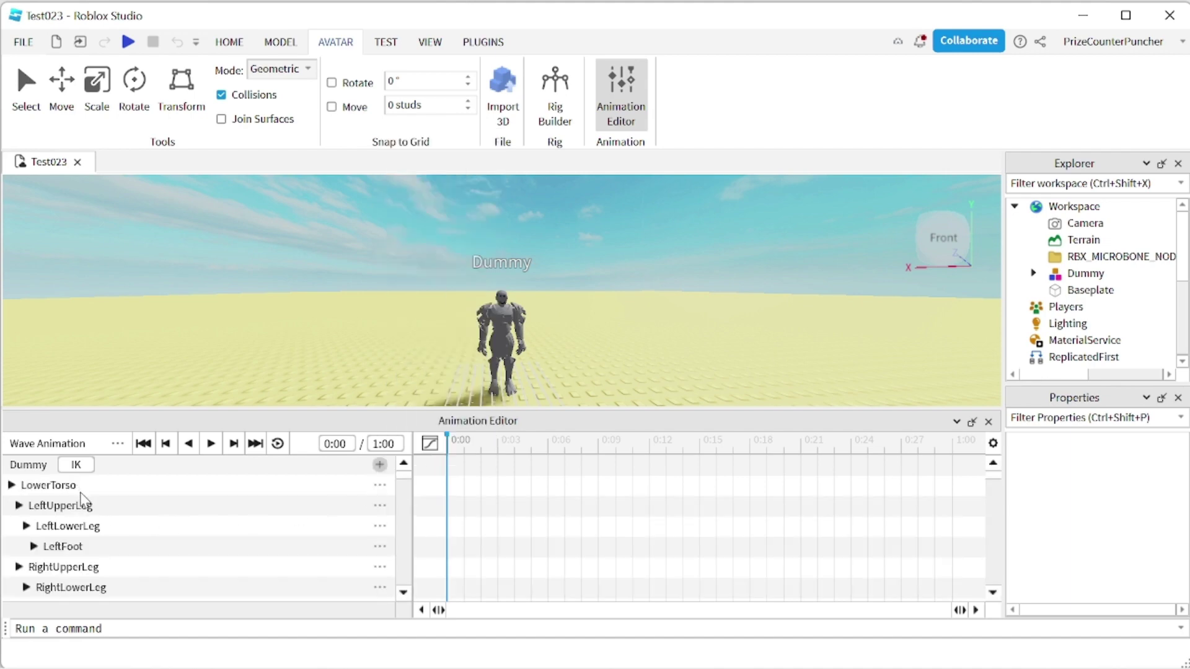
pyautogui.scroll(-5, 80, 495)
pyautogui.scroll(-3, 92, 527)
pyautogui.scroll(11, 99, 536)
pyautogui.rightClick(451, 472)
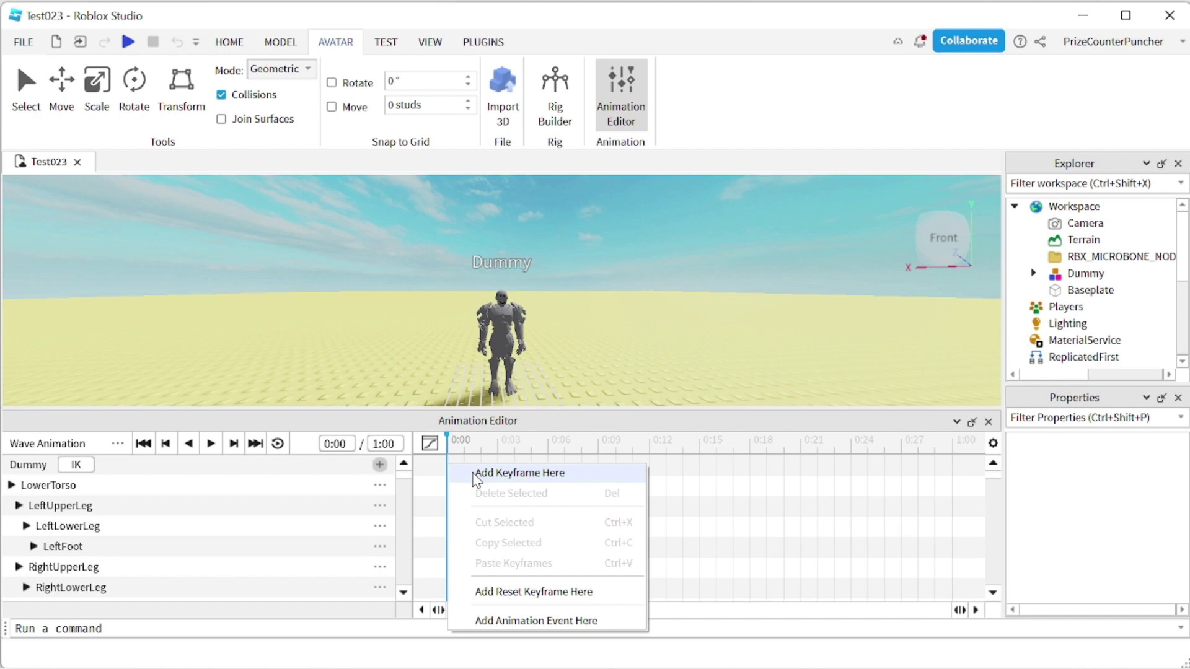
pyautogui.click(474, 475)
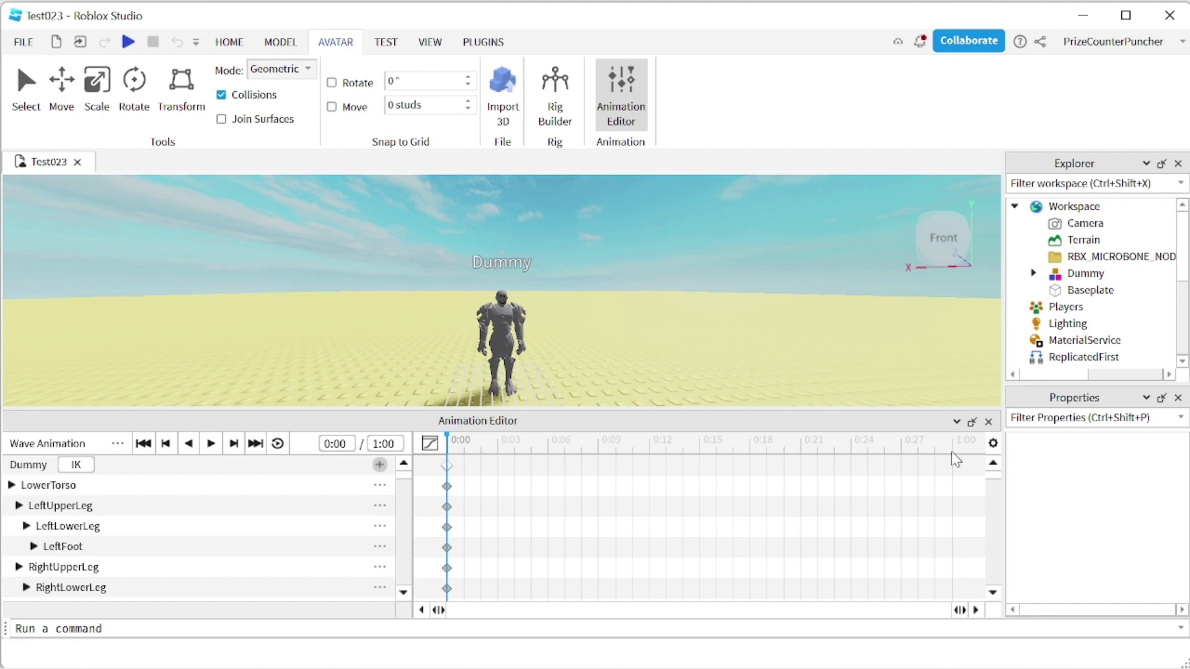
# Step: At 0:29, rotate the LeftUpperArm upward so that the Dummy's hand is raised above its head
pyautogui.click(934, 447)
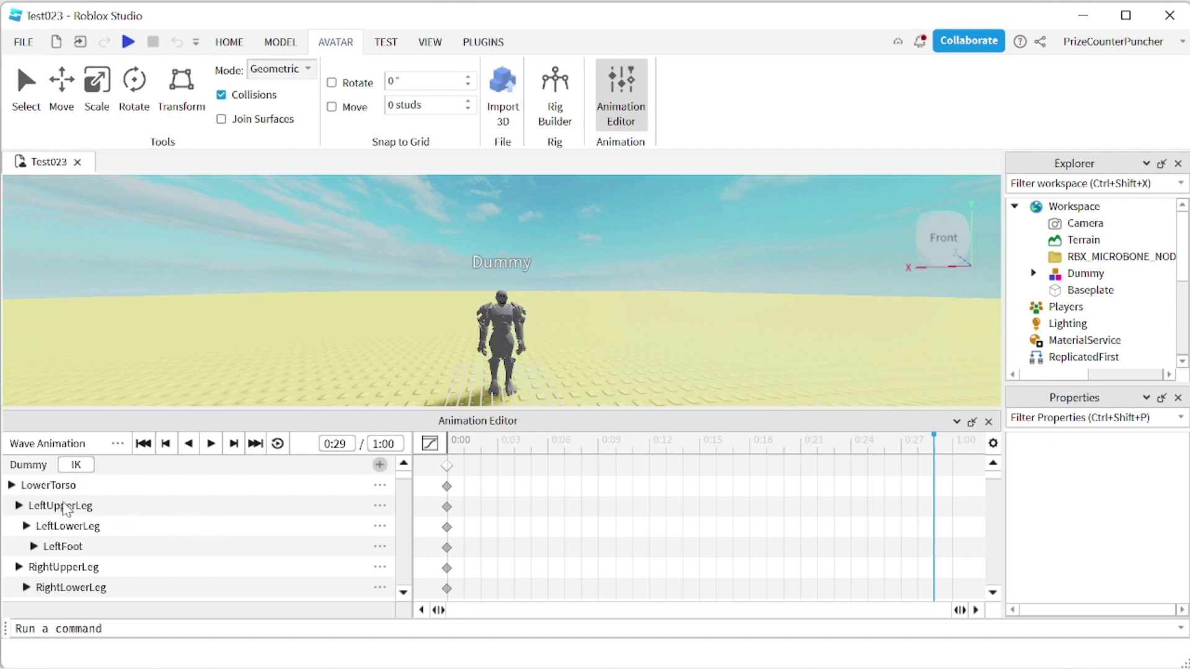
pyautogui.scroll(-7, 108, 545)
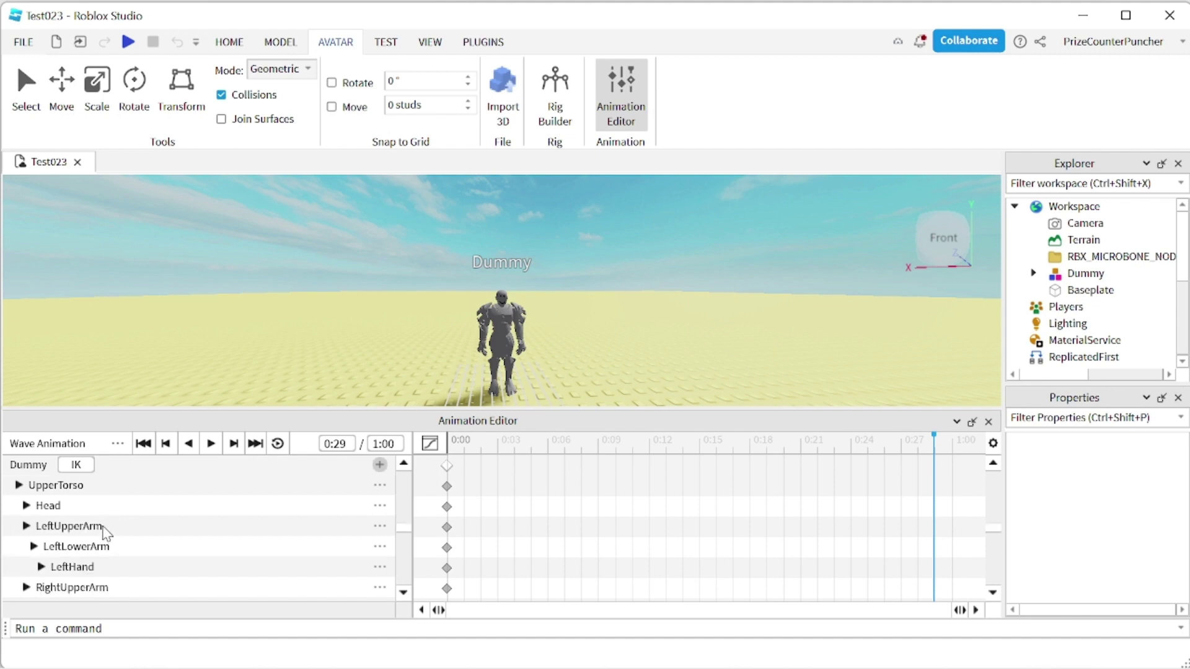
pyautogui.click(106, 531)
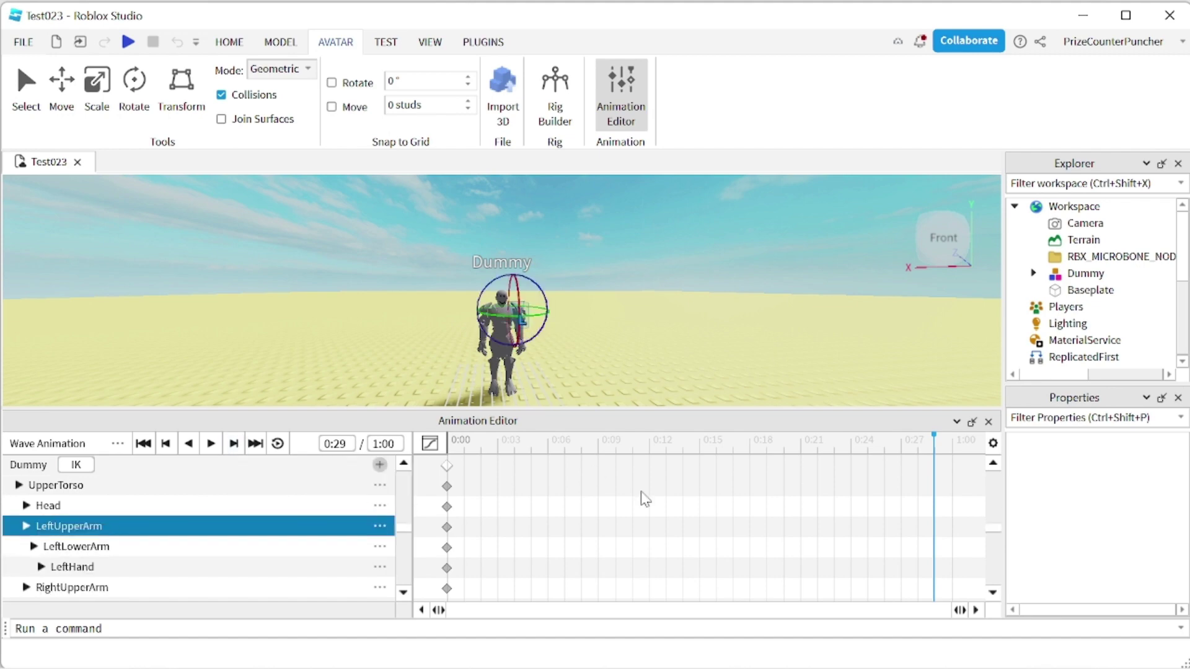
pyautogui.moveTo(718, 382); pyautogui.dragTo(713, 378, button='right')
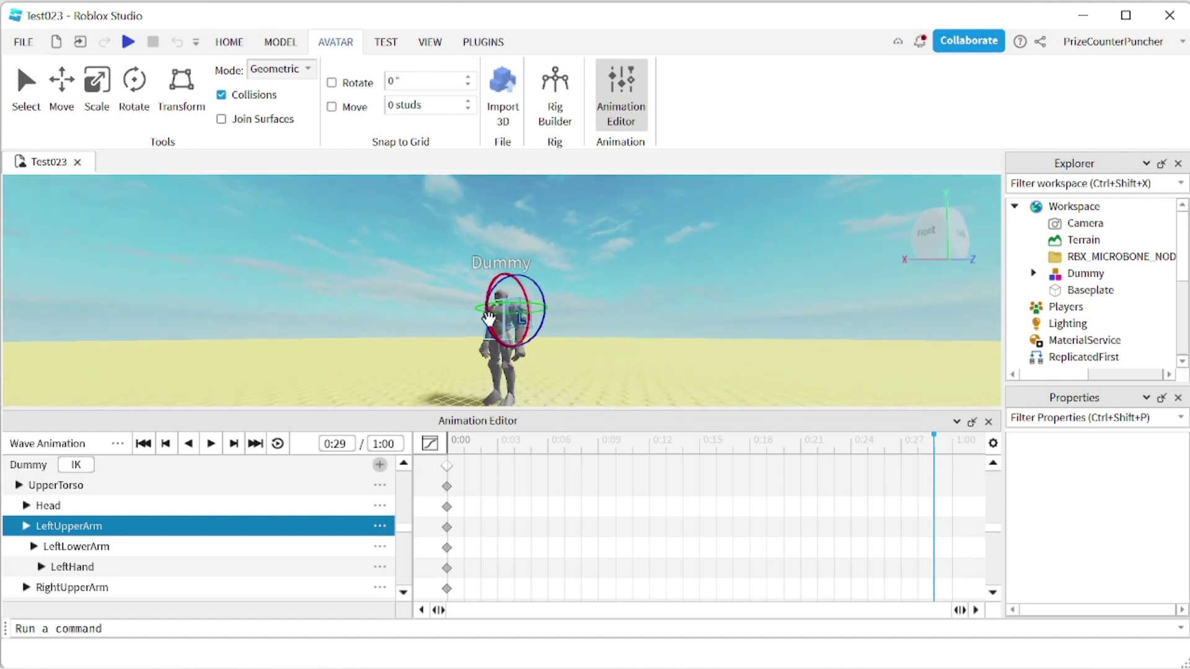
pyautogui.moveTo(489, 319); pyautogui.dragTo(518, 267)
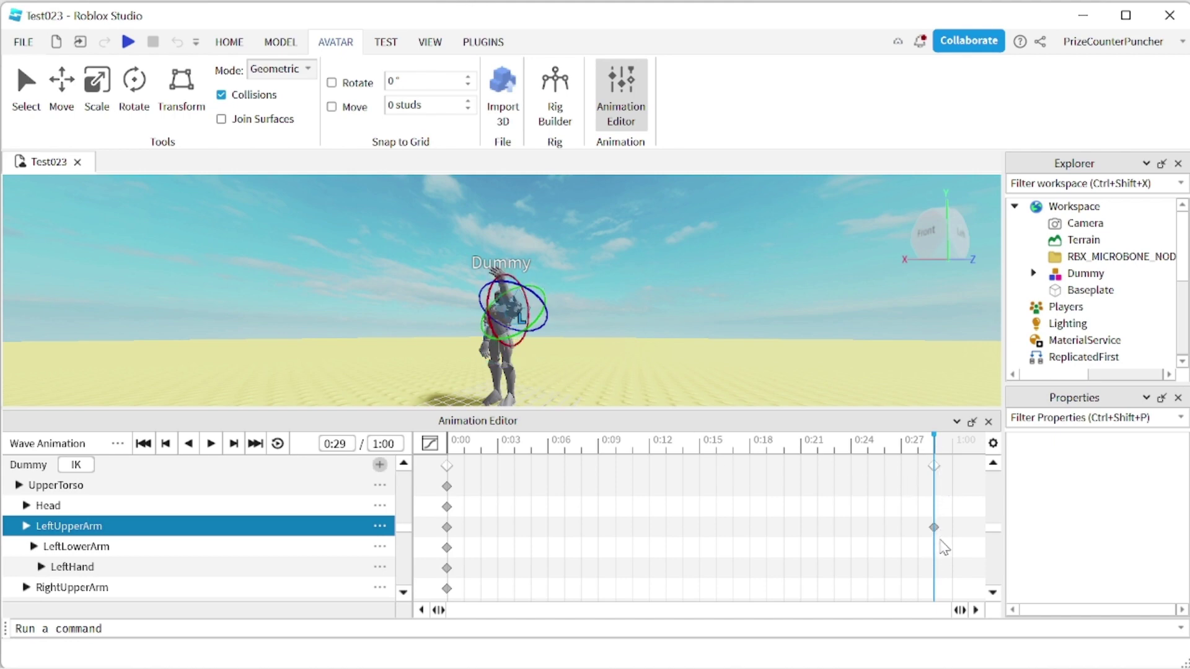
# Step: Inspect the keyframes at 0:29 and 0:00, and view the arm pose at 1:00 and 0:16
pyautogui.click(935, 468)
pyautogui.click(447, 466)
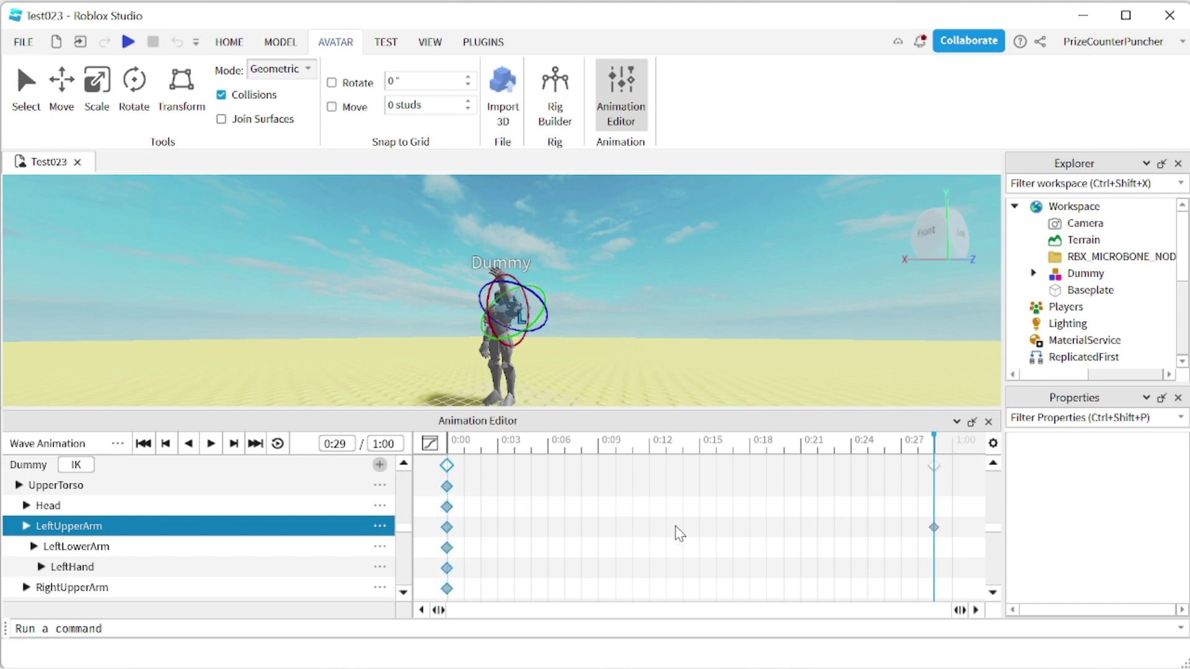
pyautogui.click(935, 467)
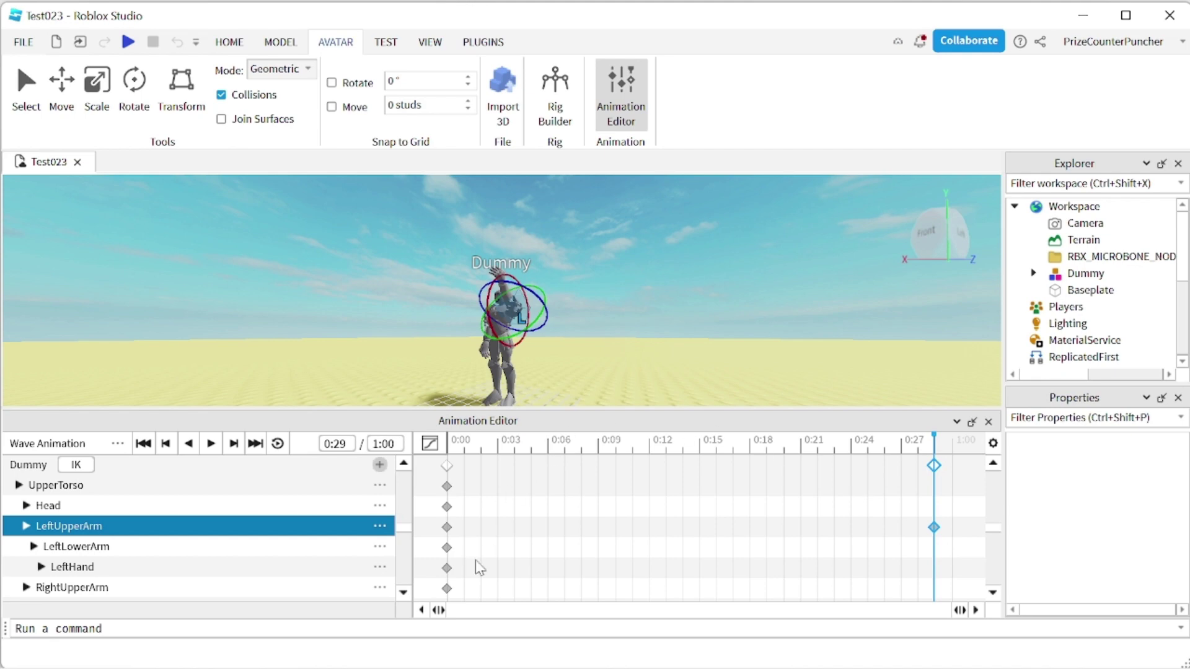
pyautogui.click(952, 447)
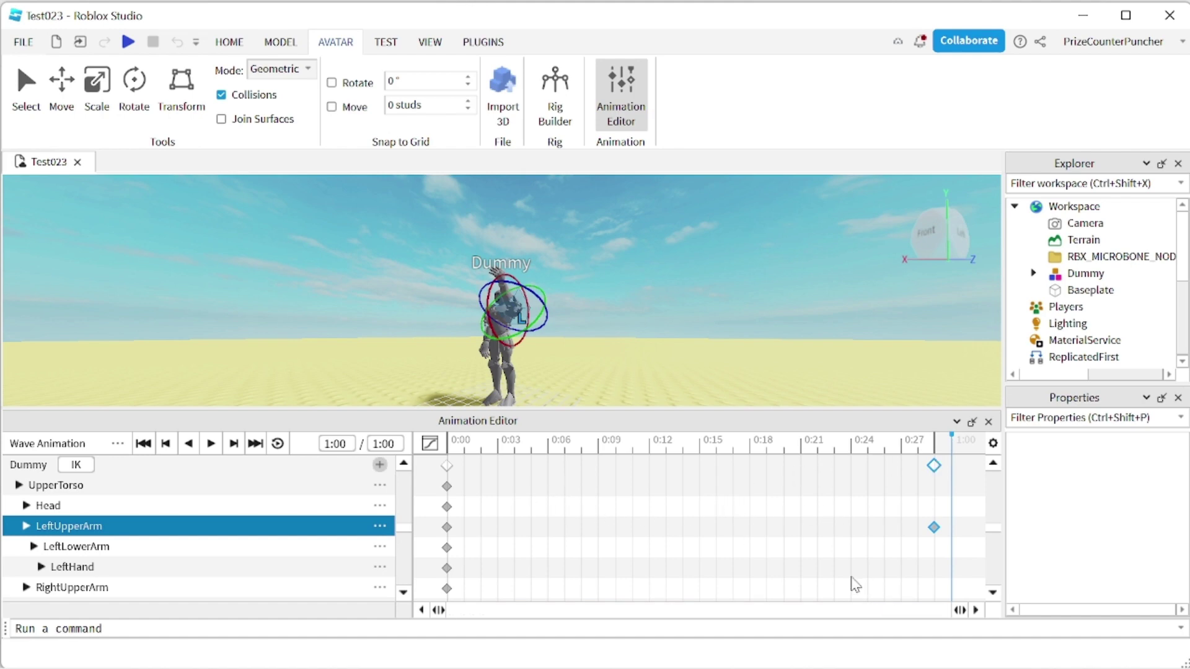
pyautogui.click(715, 447)
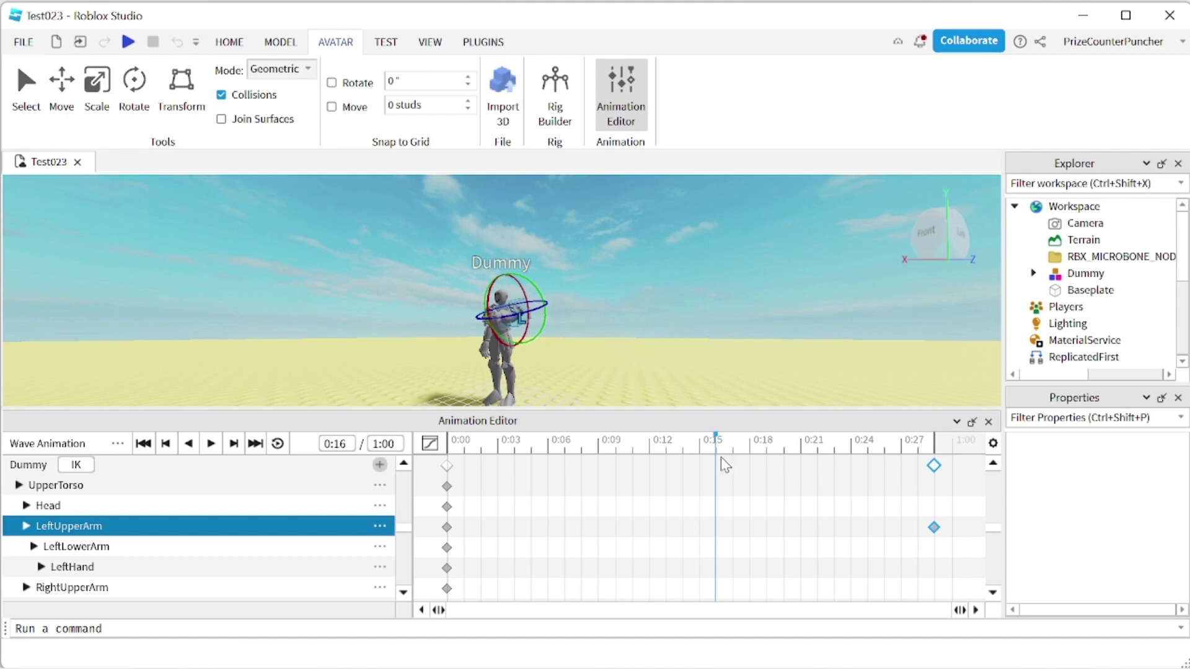
# Step: Set the current animation time to 0:10 to view the arm pose there
pyautogui.click(348, 443)
pyautogui.press('BackSpace')
pyautogui.write('0')
pyautogui.press('Return')
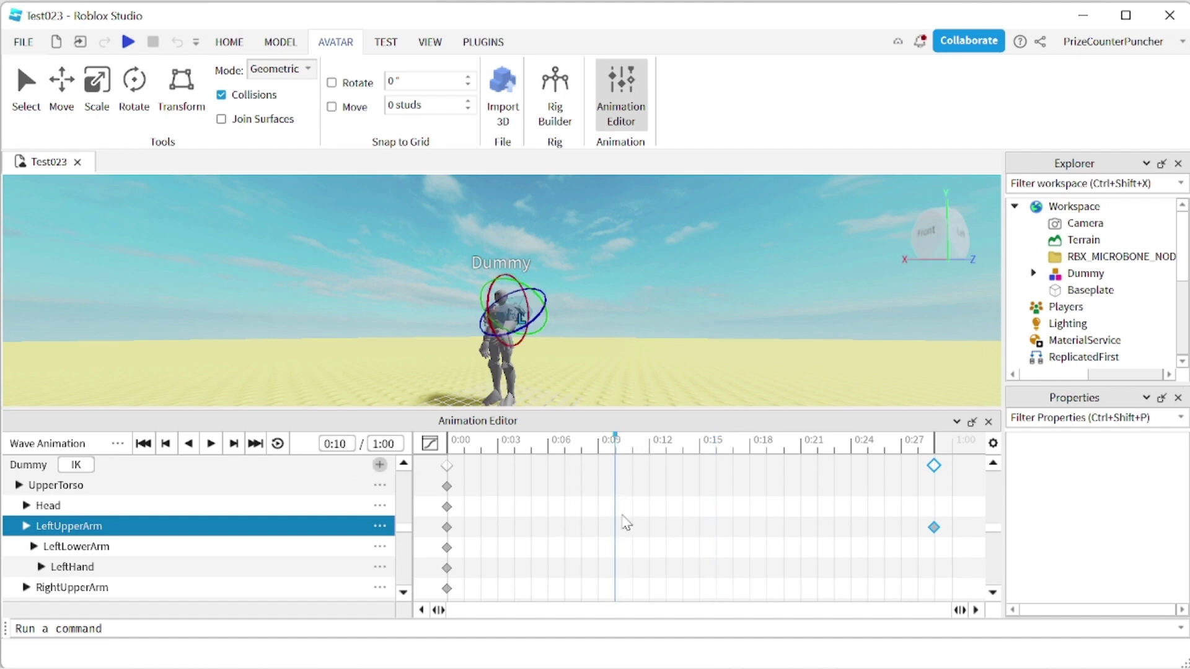
# Step: View the pose at 0:17, and set the current animation time to 0:30
pyautogui.click(729, 446)
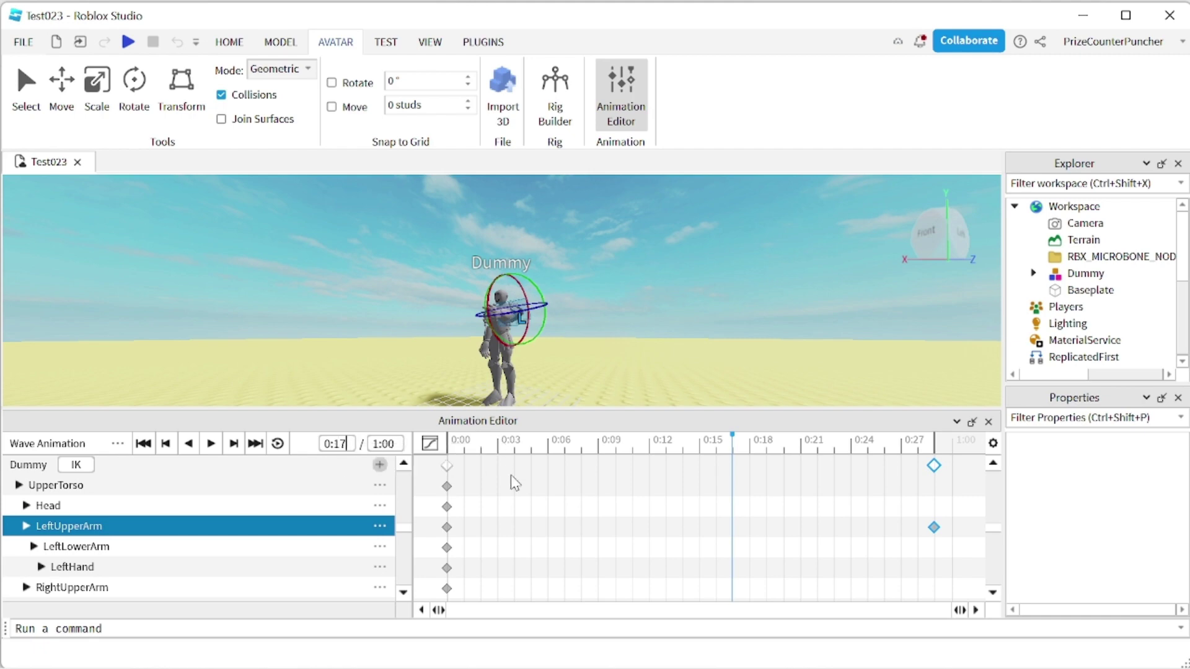
pyautogui.press('BackSpace')
pyautogui.press('BackSpace')
pyautogui.write('30')
pyautogui.press('Return')
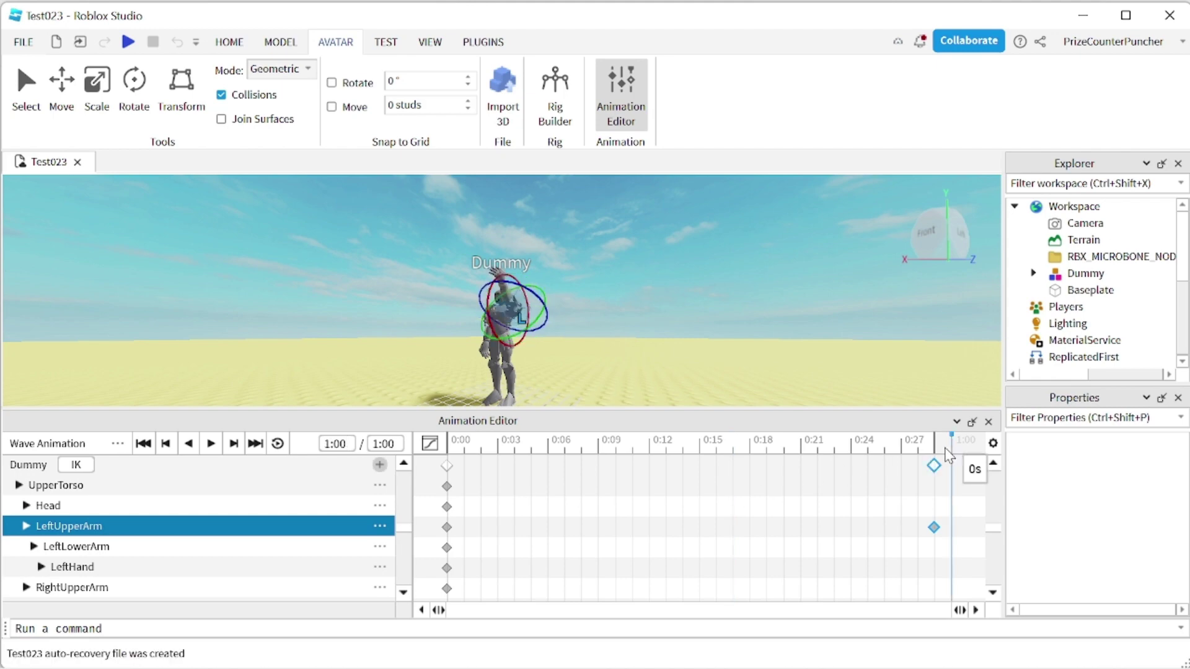
# Step: Set the current animation time to 0, and scrub the timeline from the start to 0:29
pyautogui.click(347, 445)
pyautogui.write('0')
pyautogui.press('Return')
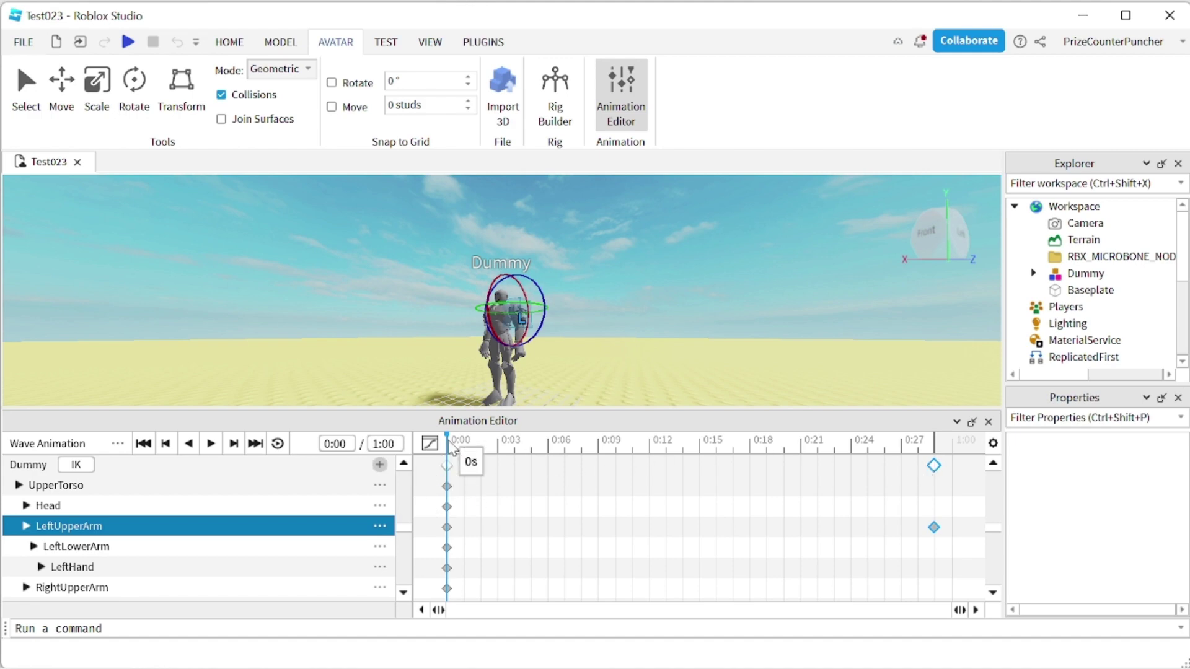
pyautogui.moveTo(450, 447); pyautogui.dragTo(938, 455)
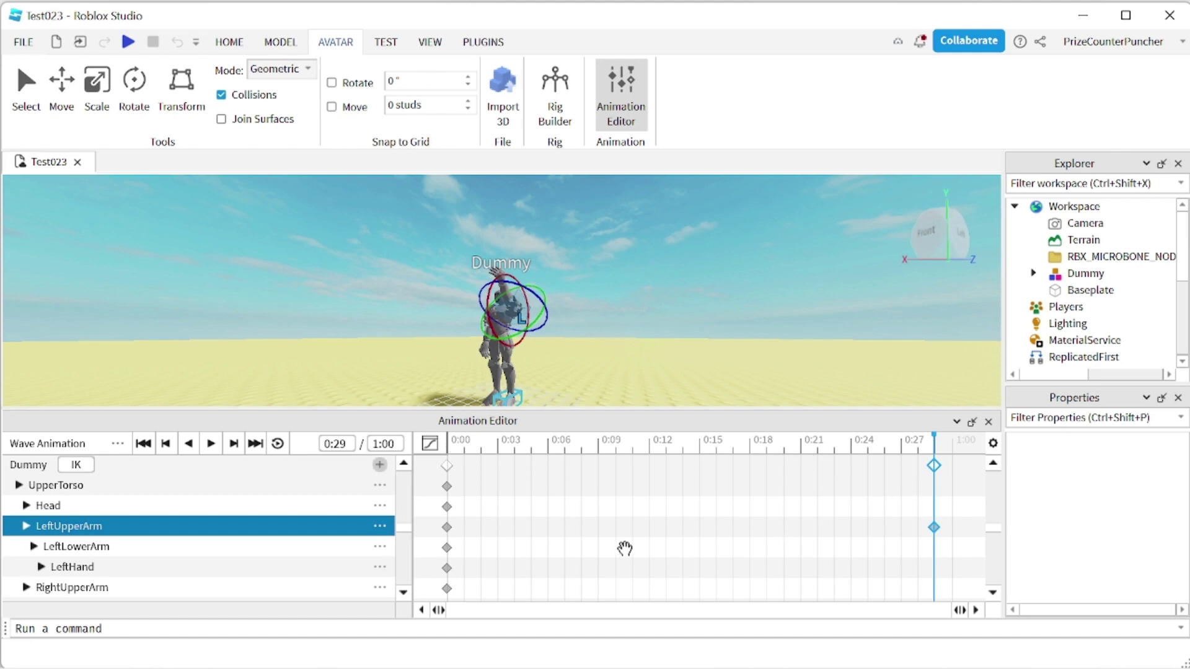
# Step: Preview the wave animation several times to check the left arm's movement
pyautogui.click(211, 443)
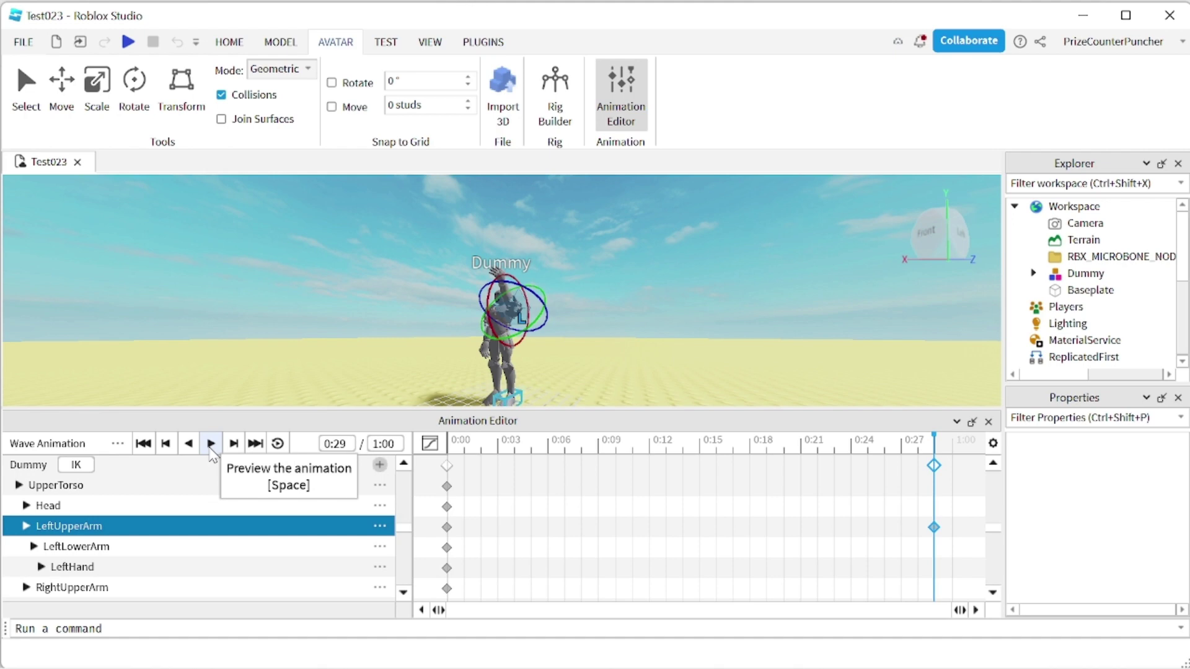
pyautogui.click(210, 449)
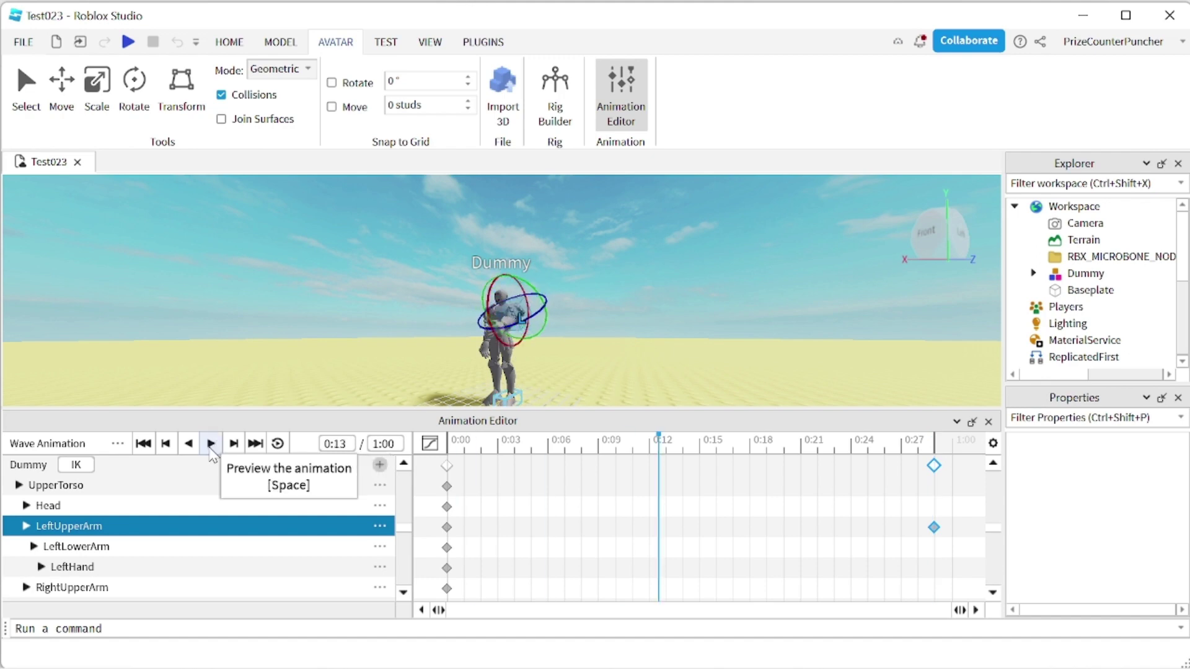
pyautogui.click(210, 446)
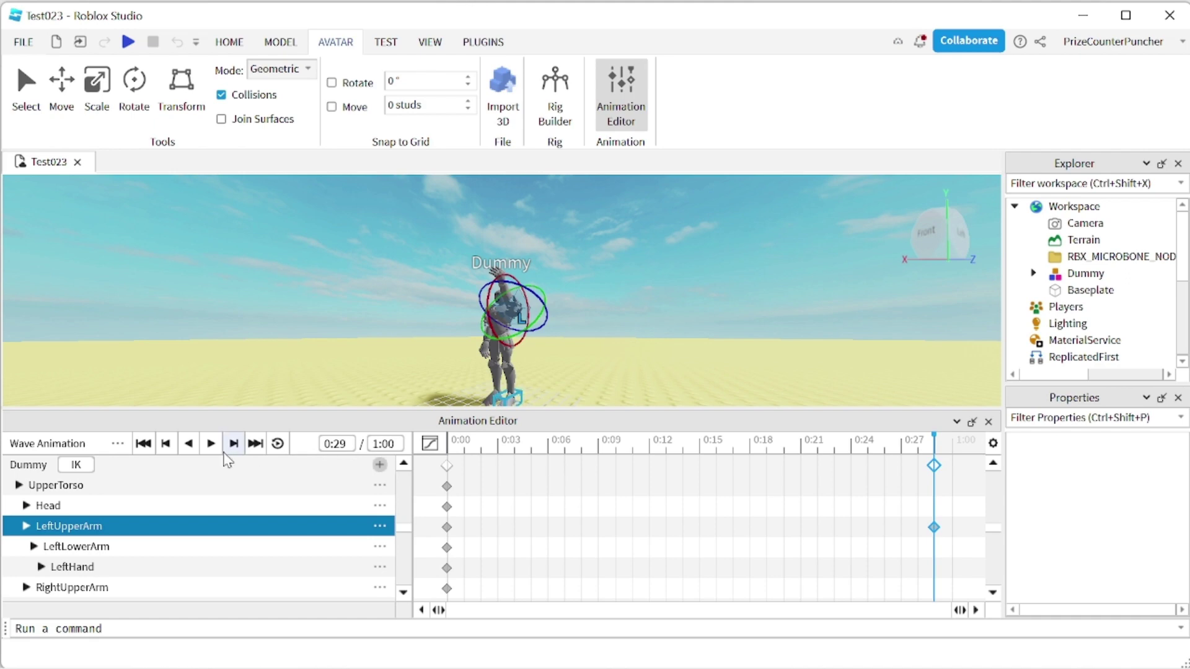
# Step: Save the wave animation and expand the Dummy's hierarchy to inspect its AnimSaves object
pyautogui.click(118, 444)
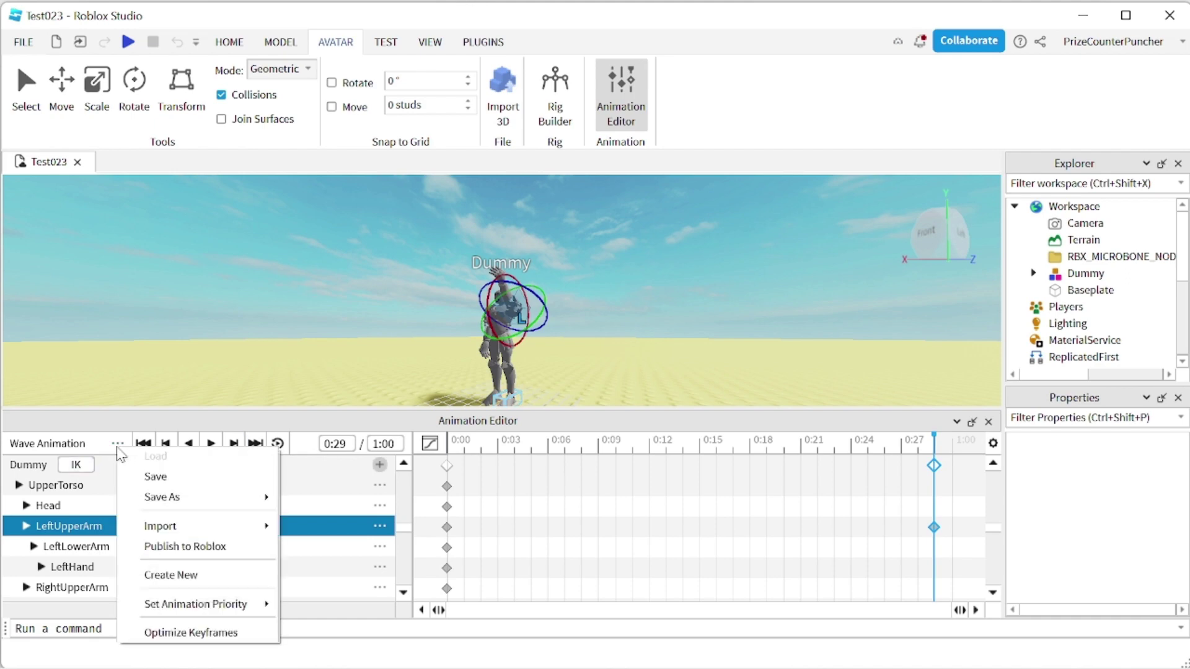
pyautogui.click(155, 477)
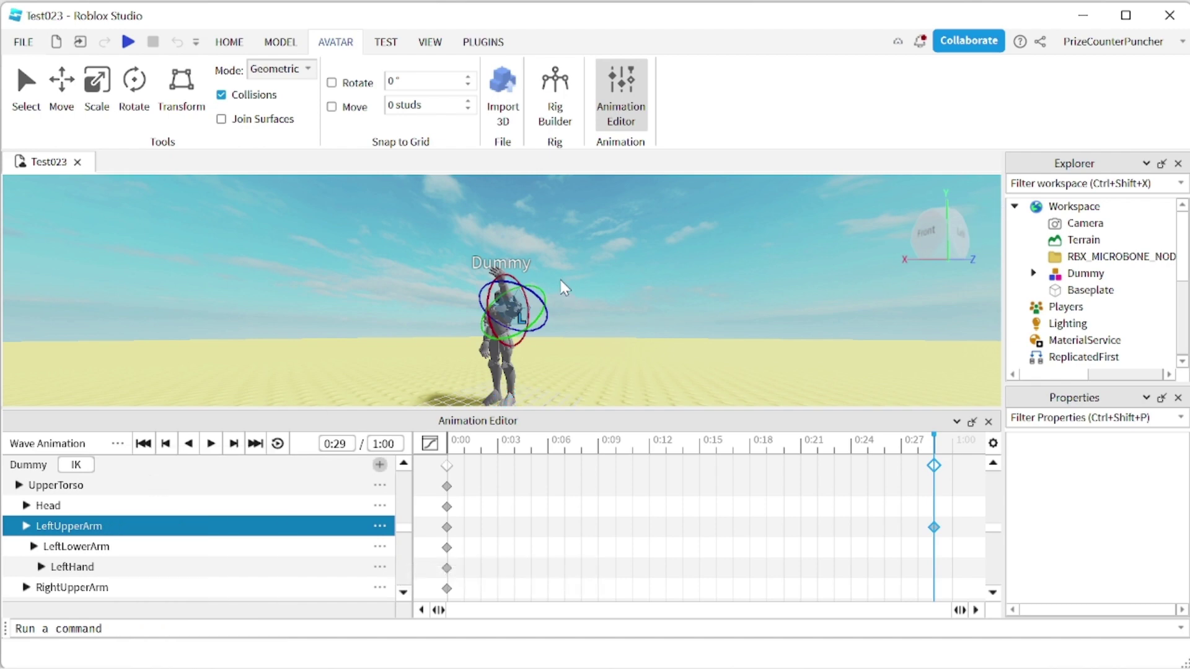
pyautogui.click(1033, 273)
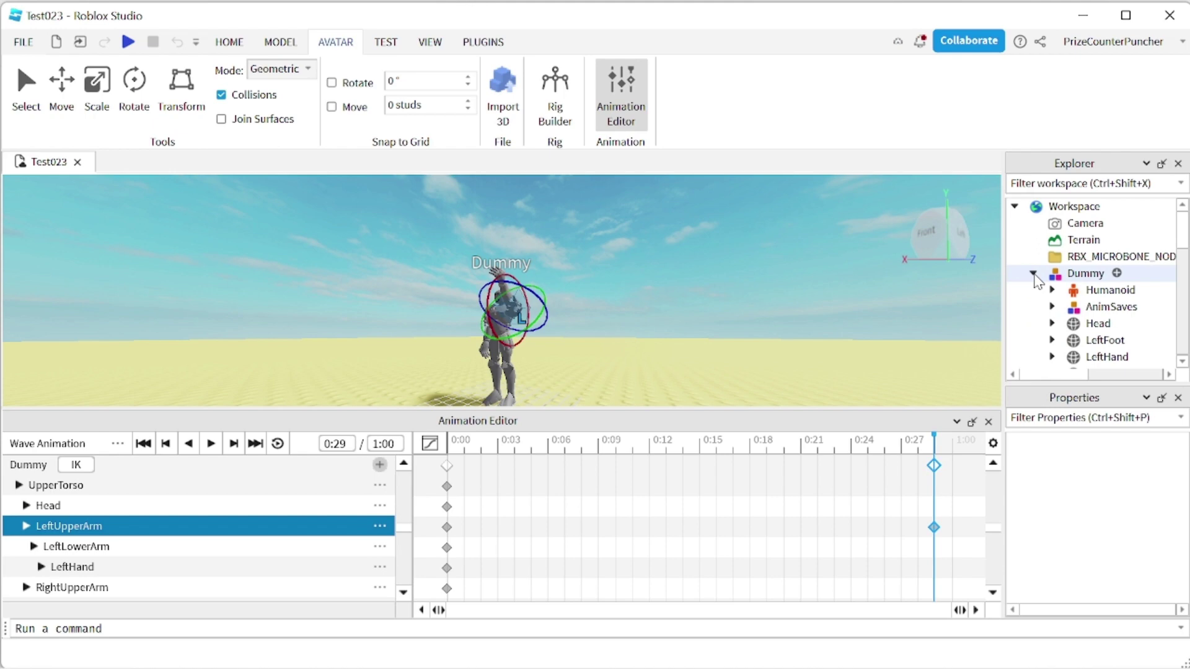
pyautogui.click(1106, 308)
pyautogui.click(744, 524)
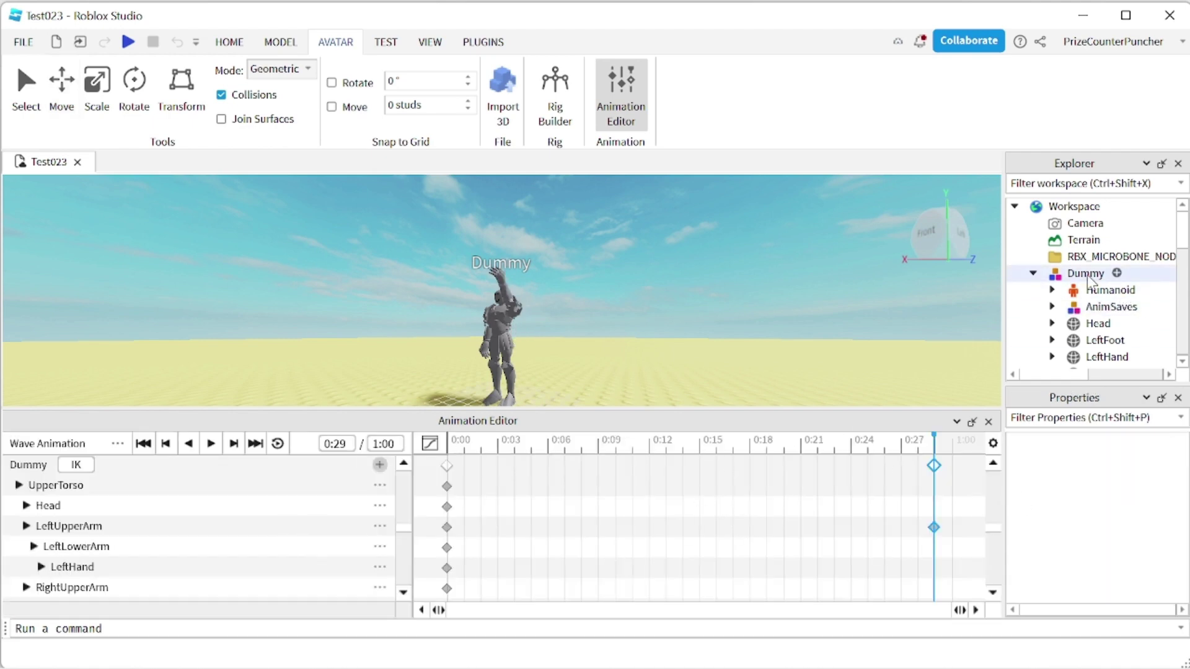
pyautogui.click(23, 42)
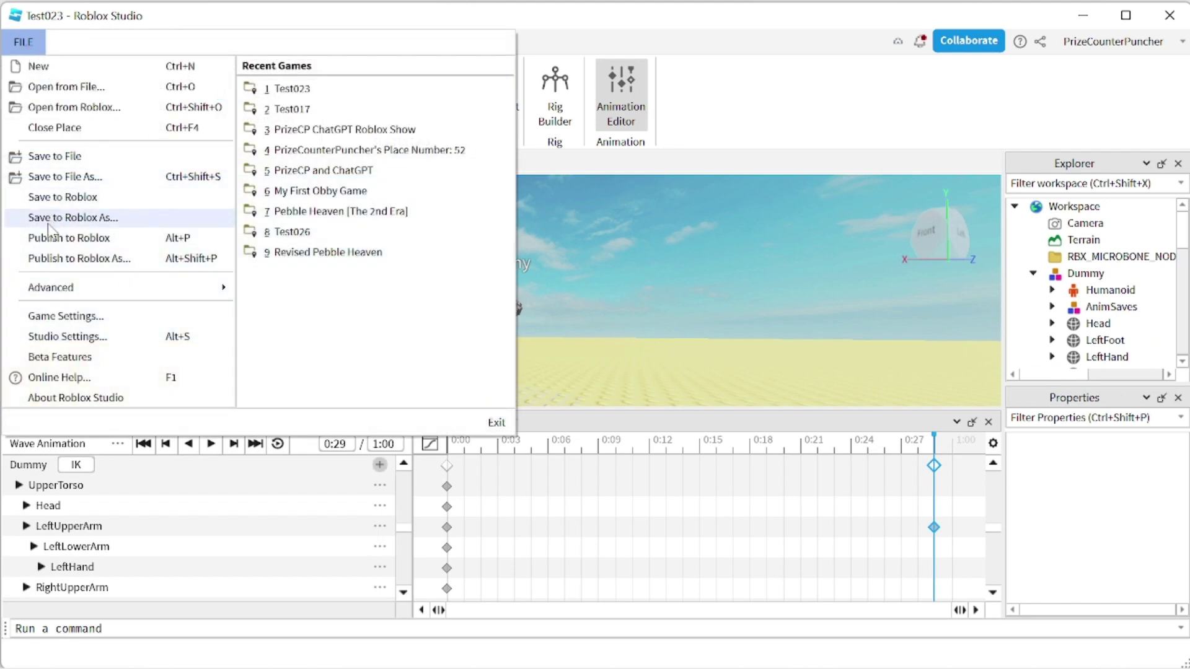
pyautogui.click(631, 232)
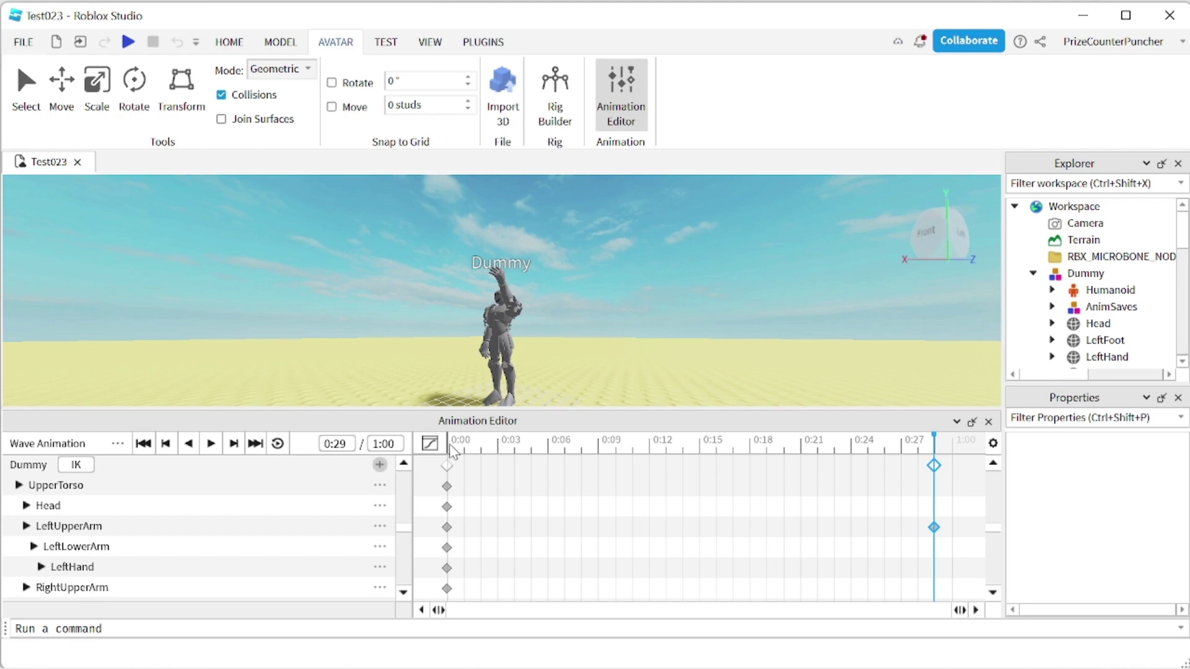
# Step: Move the raised-left-arm keyframe at the end of the wave animation to 0:05 on the timeline
pyautogui.click(449, 444)
pyautogui.click(932, 445)
pyautogui.moveTo(936, 468); pyautogui.dragTo(503, 473)
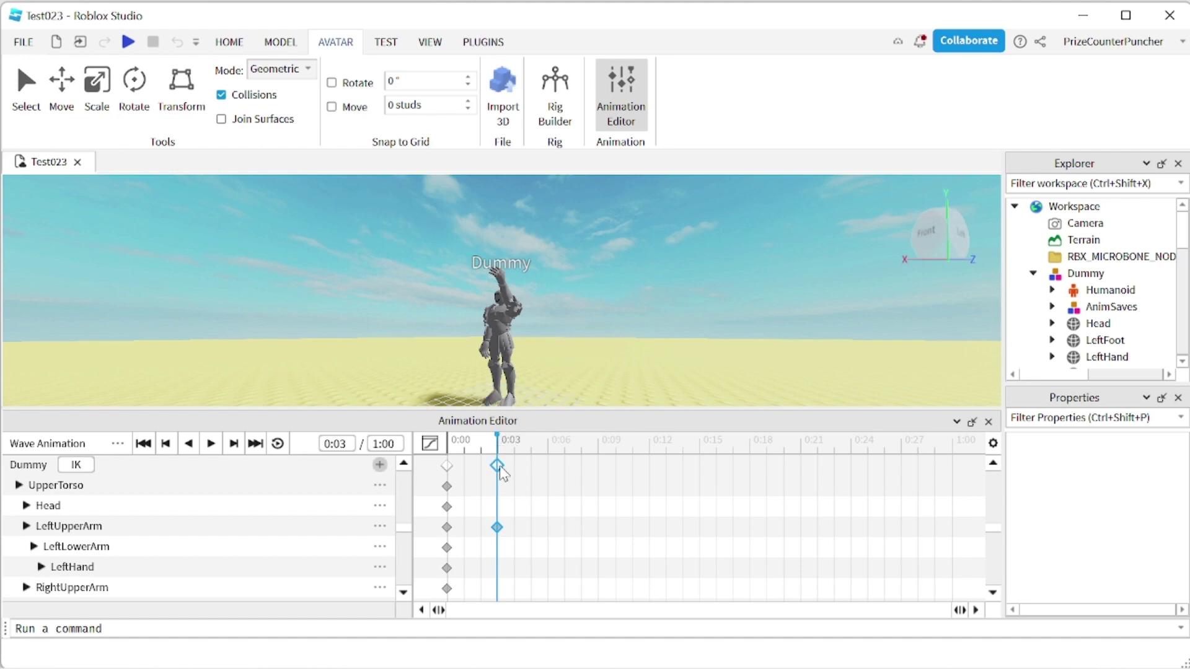
pyautogui.moveTo(500, 467); pyautogui.dragTo(566, 473)
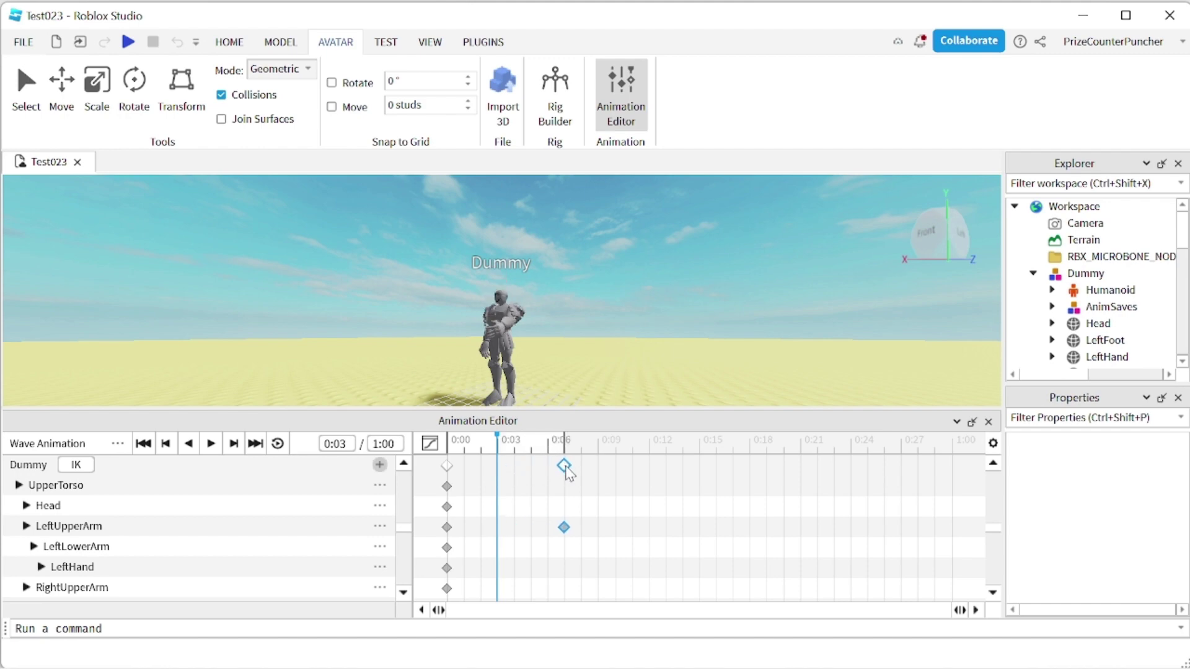
pyautogui.click(564, 441)
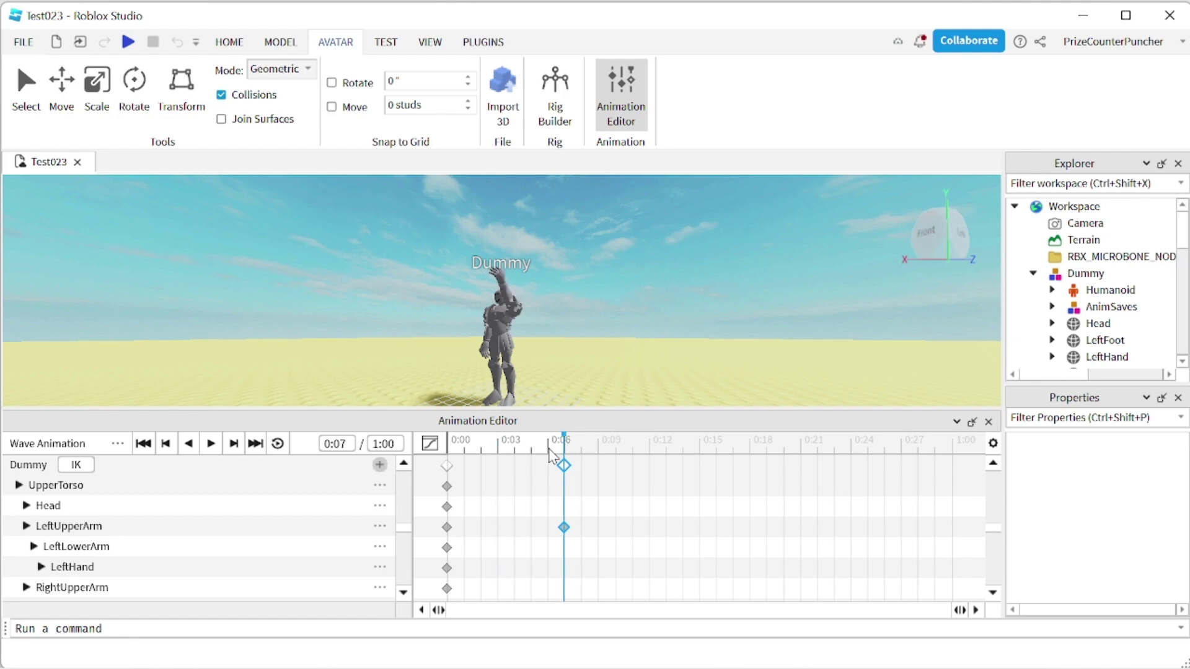
pyautogui.moveTo(563, 465); pyautogui.dragTo(531, 467)
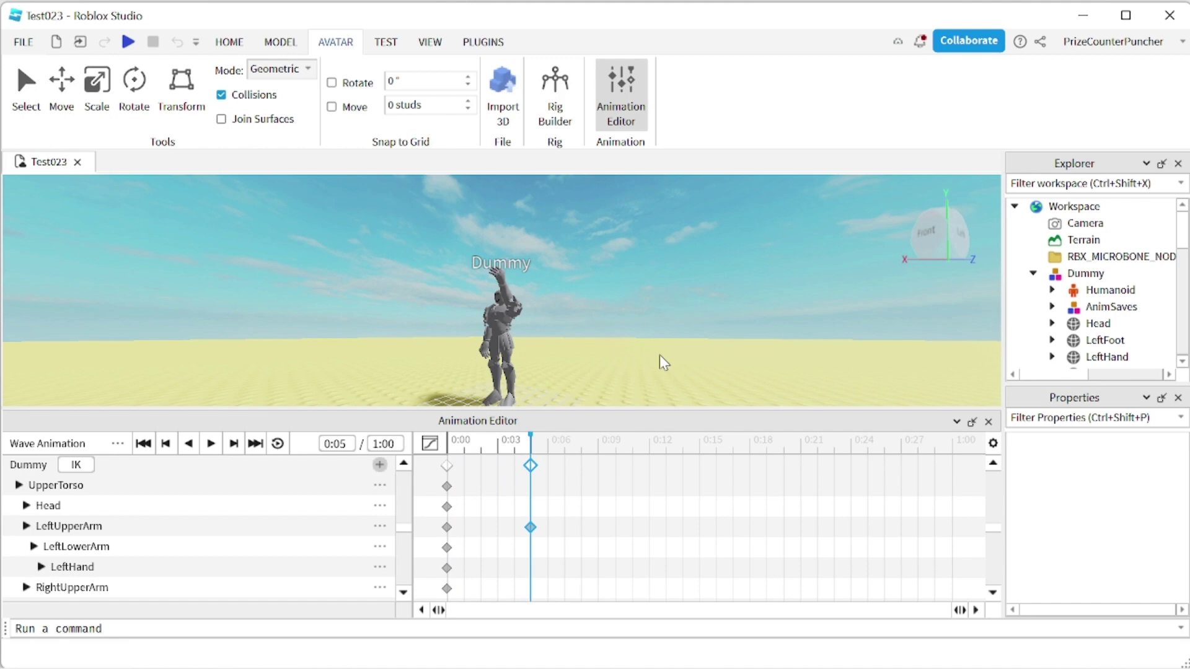
# Step: Set the current time to 0:09 and rotate LeftUpperArm so the raised arm tilts outward, away from the head
pyautogui.click(598, 450)
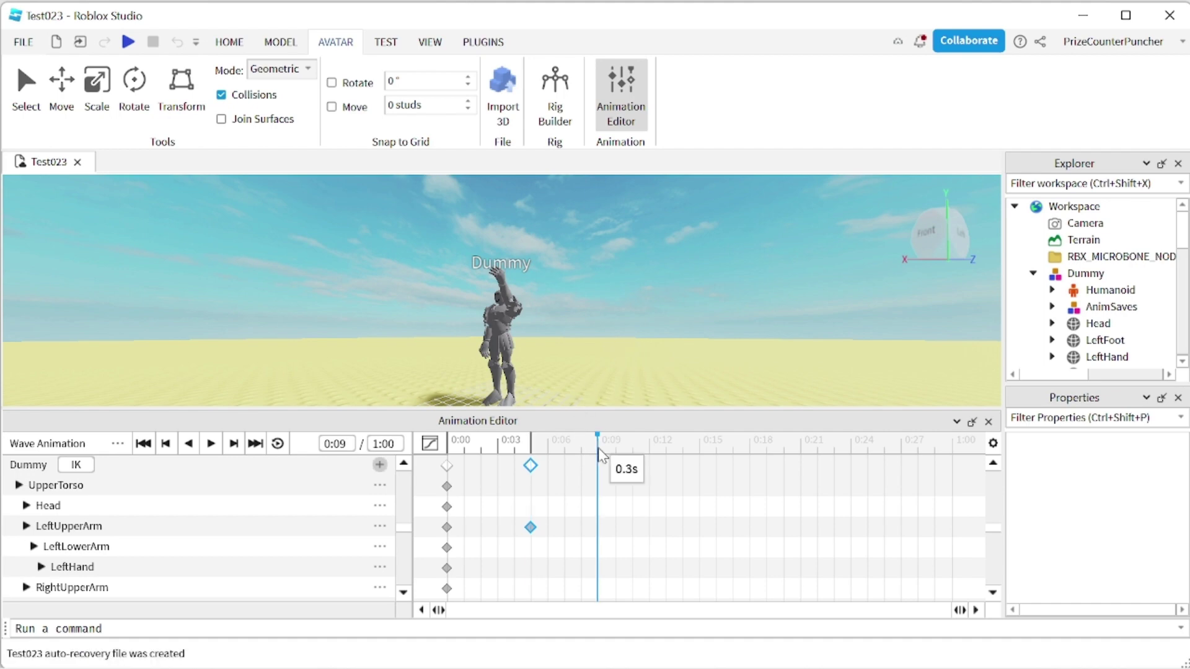
pyautogui.click(511, 311)
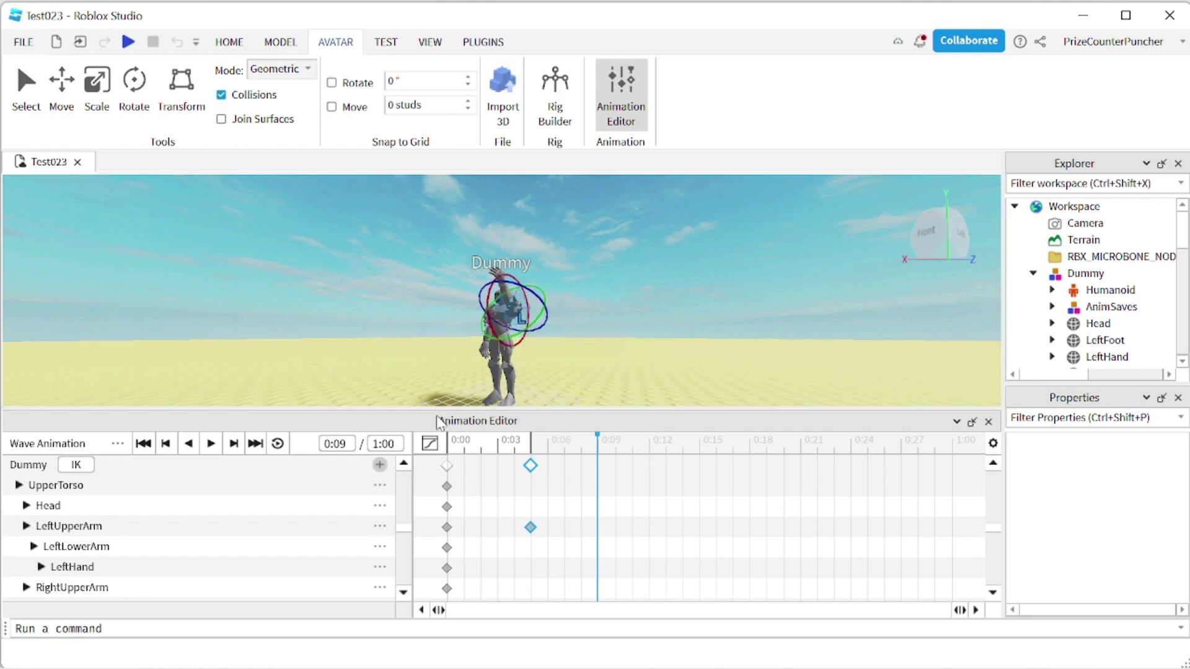
pyautogui.click(86, 531)
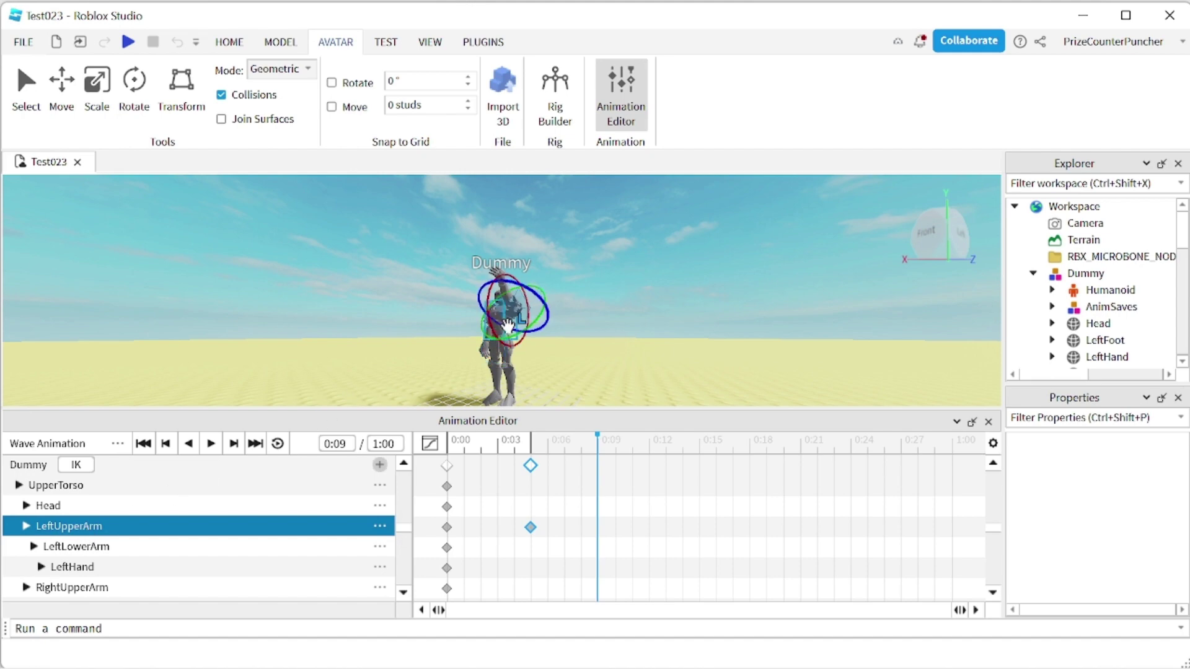
pyautogui.moveTo(538, 335)
pyautogui.mouseDown()
pyautogui.moveTo(544, 326)
pyautogui.moveTo(524, 336)
pyautogui.mouseUp()
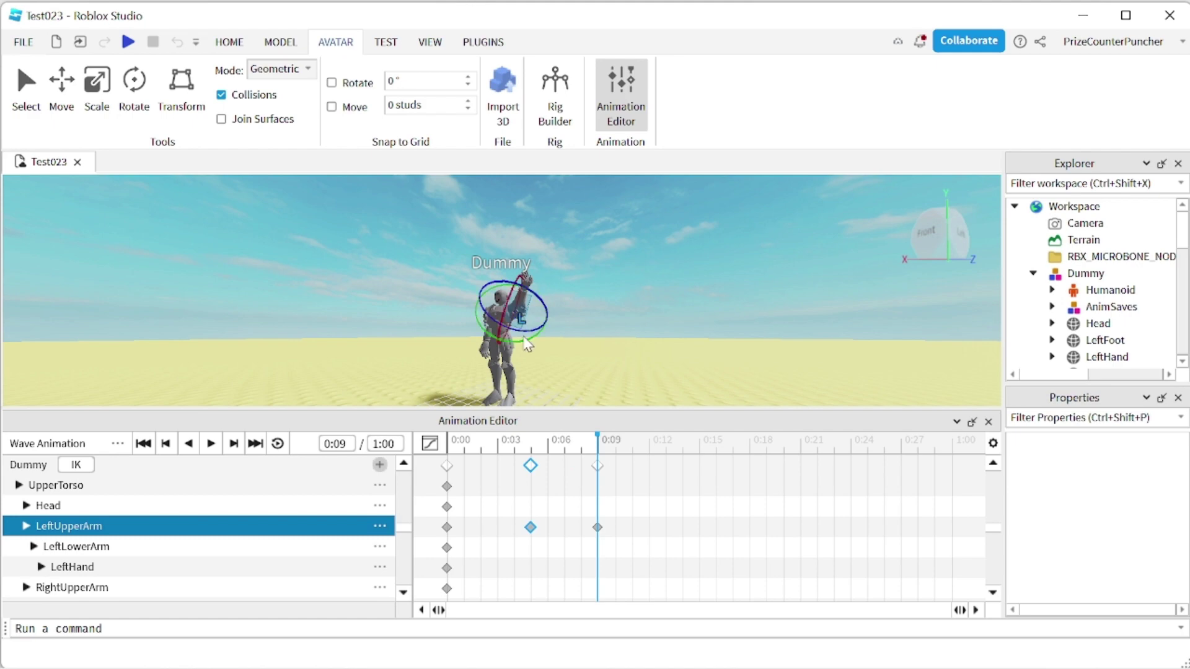
# Step: Rotate LeftLowerArm slightly further outward and turn LeftHand to complete the wave pose at 0:09
pyautogui.click(94, 547)
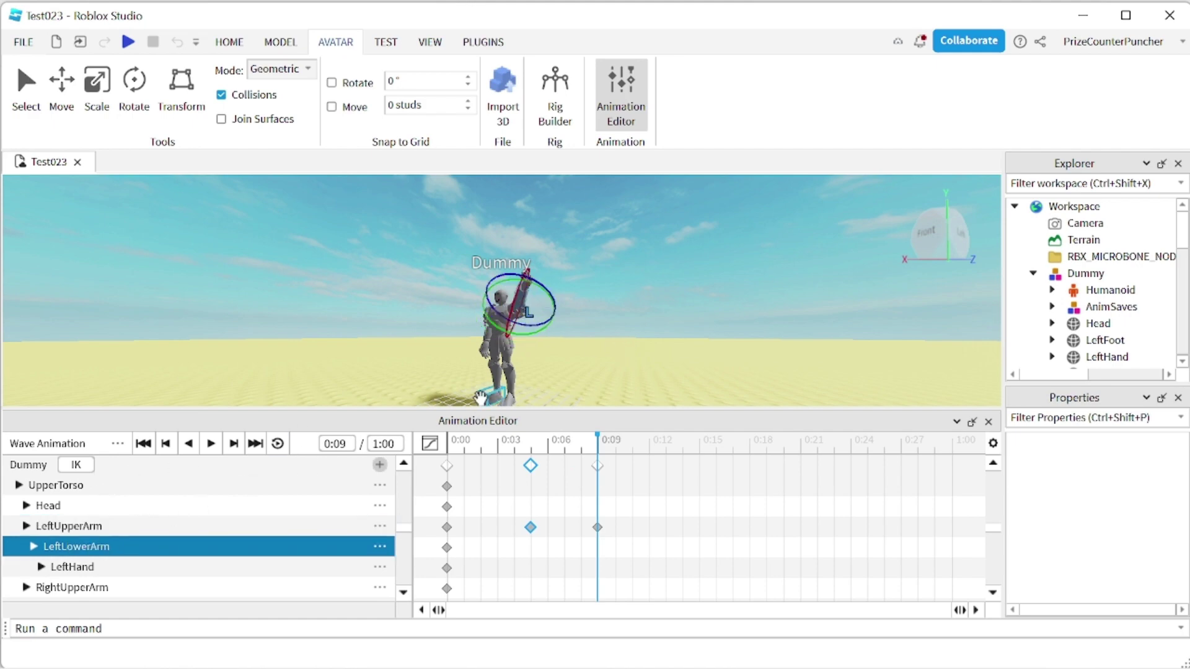
pyautogui.moveTo(536, 327); pyautogui.dragTo(537, 338)
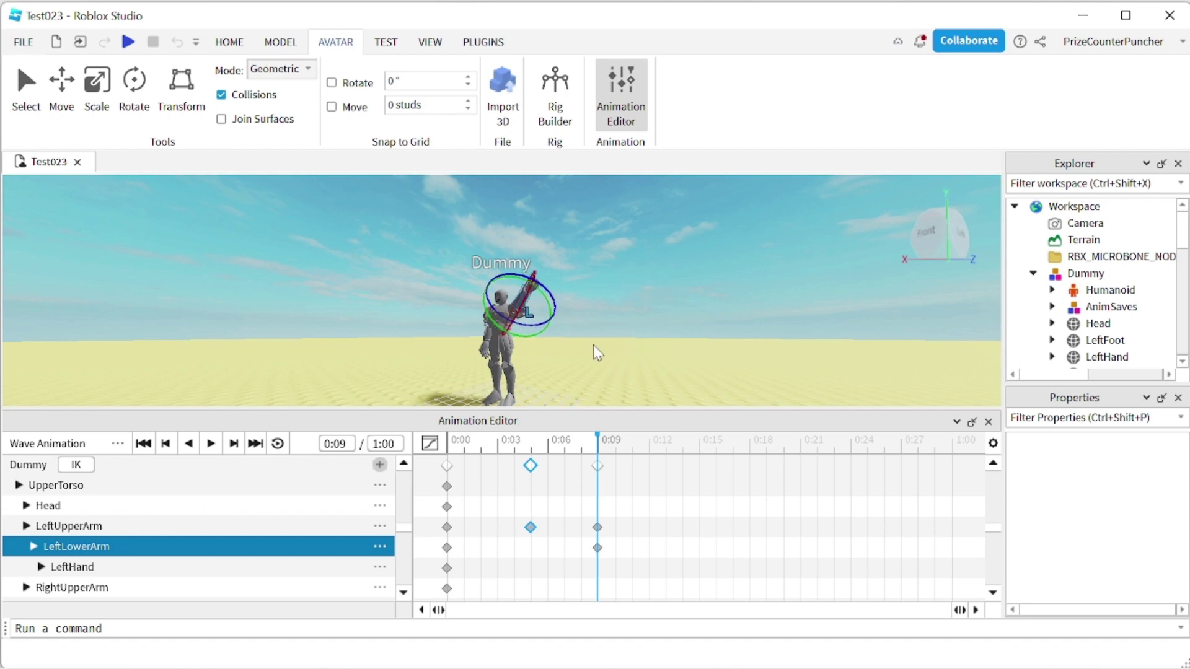
pyautogui.click(79, 566)
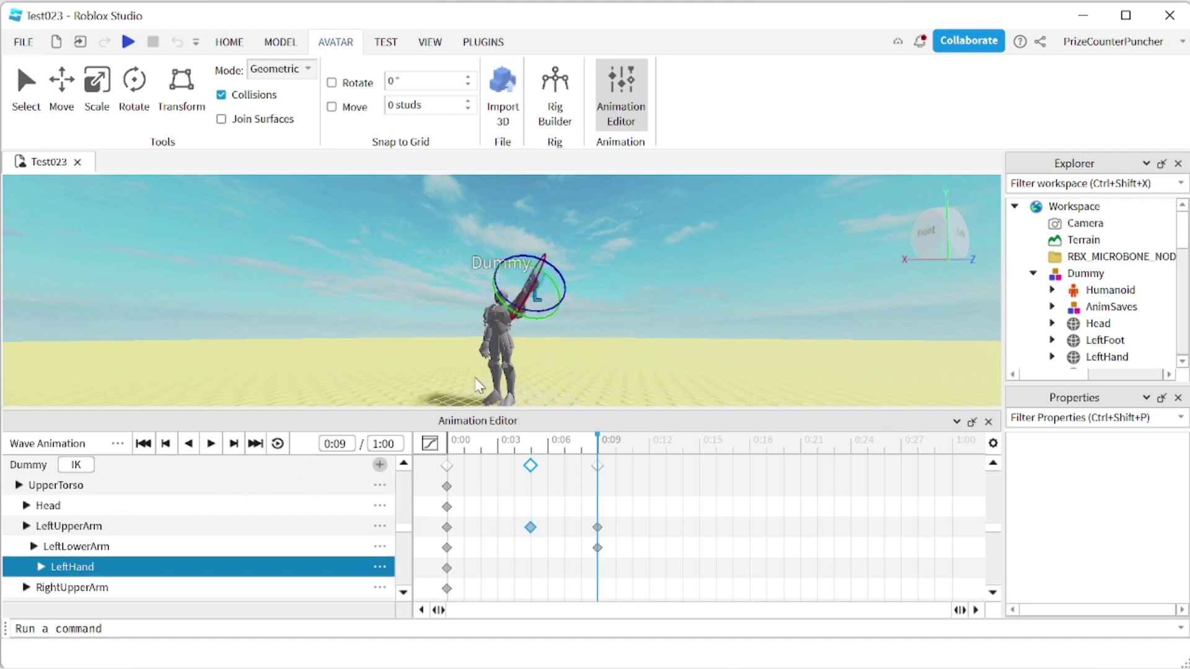
pyautogui.moveTo(547, 308); pyautogui.dragTo(538, 301)
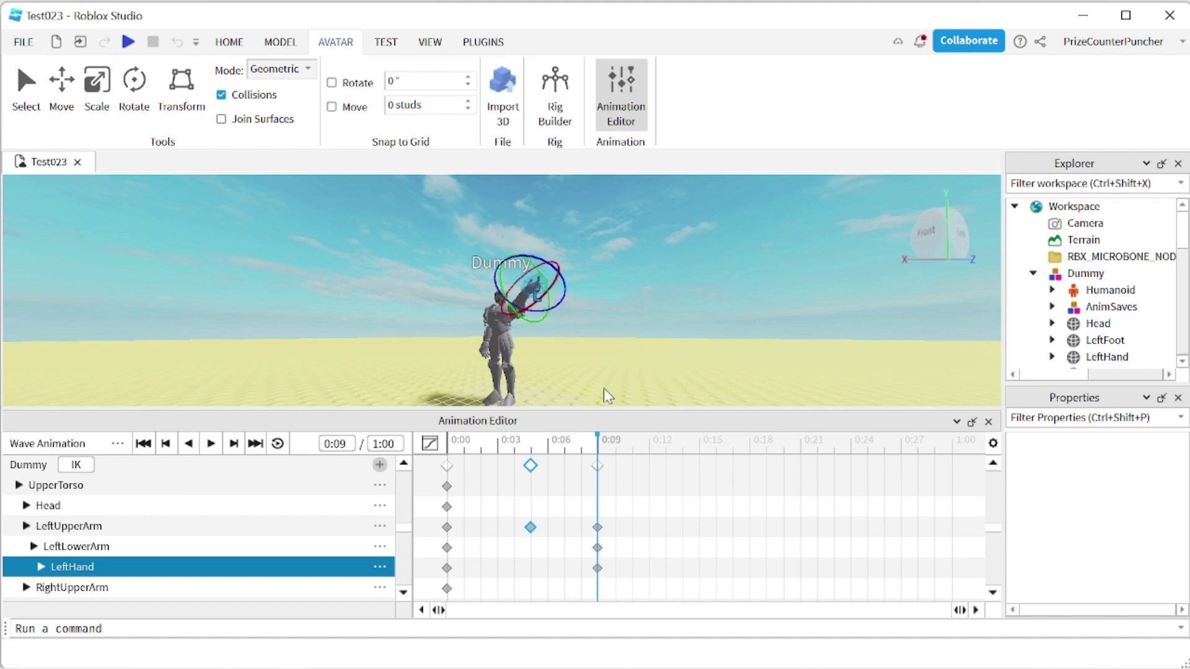
# Step: Check the dummy's poses at 0:00, 0:05 and 0:09
pyautogui.click(453, 442)
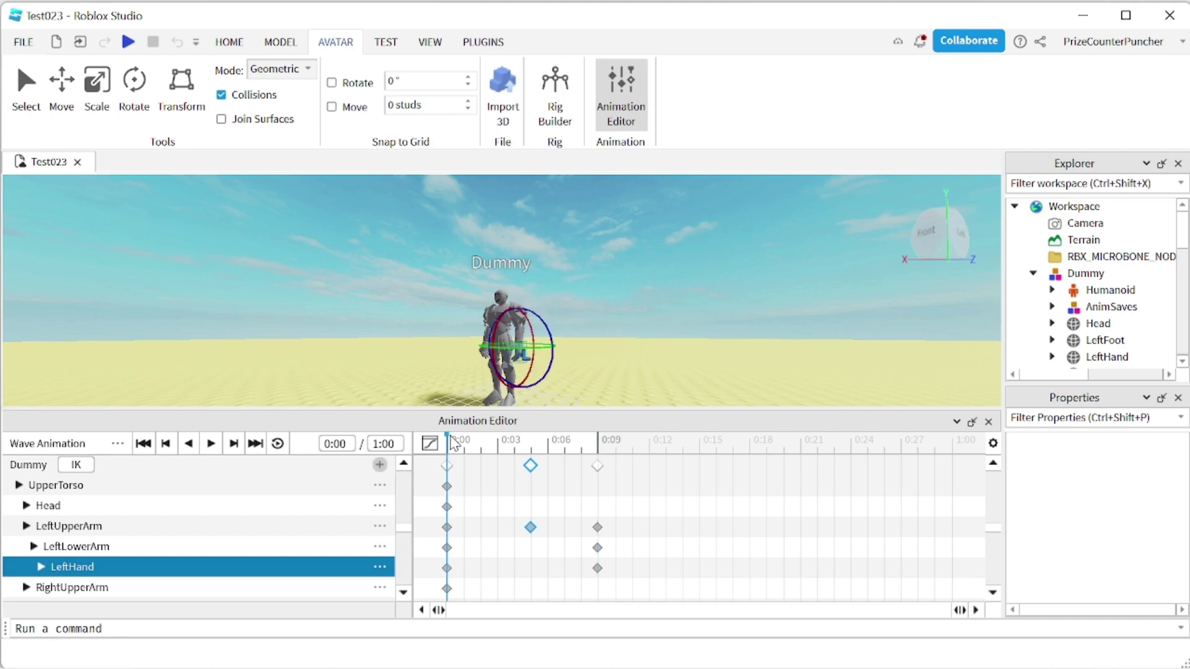
pyautogui.click(531, 443)
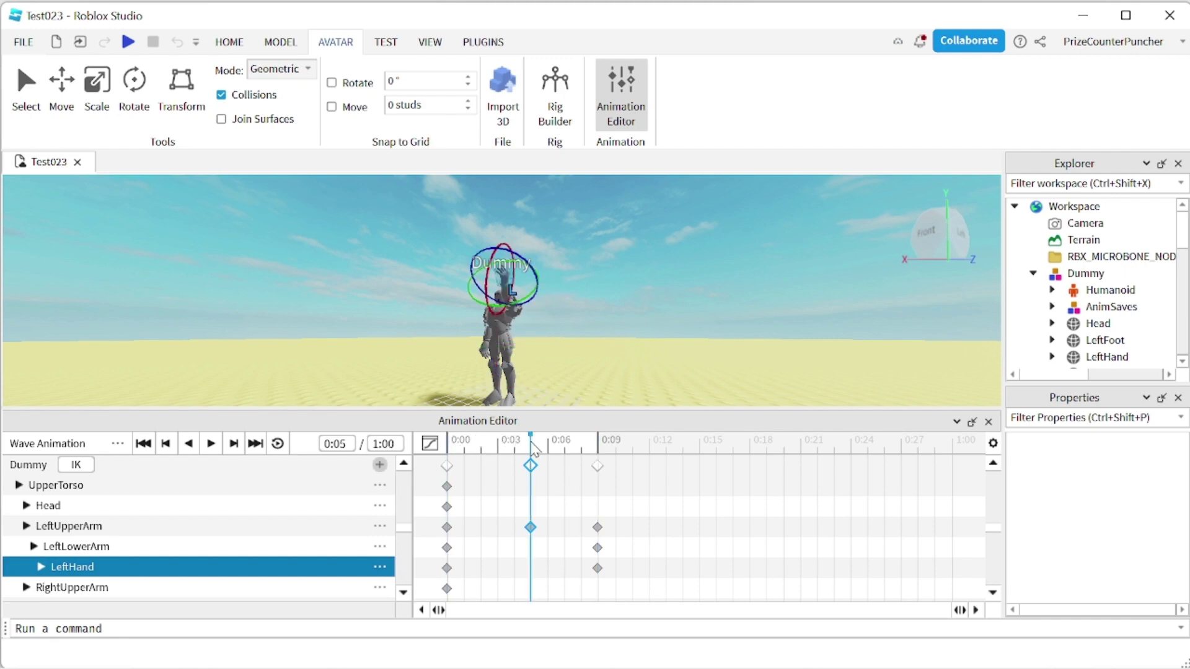
pyautogui.click(598, 443)
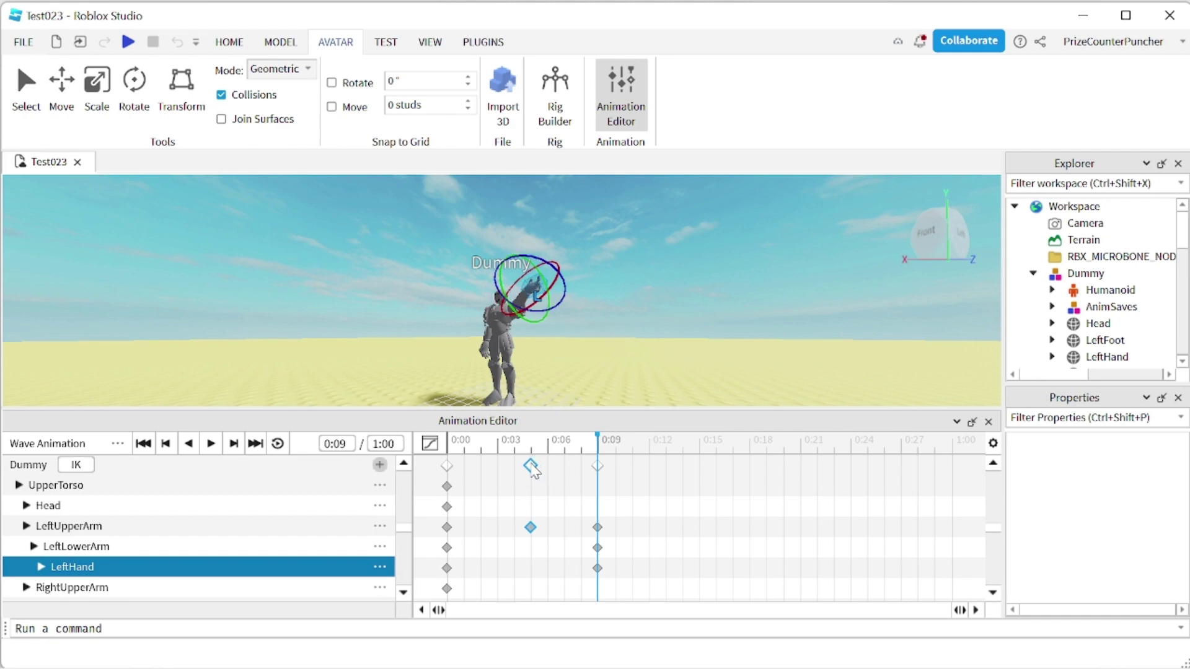
# Step: Copy the raised-arm keyframe at 0:05 and paste it at 0:12
pyautogui.click(532, 445)
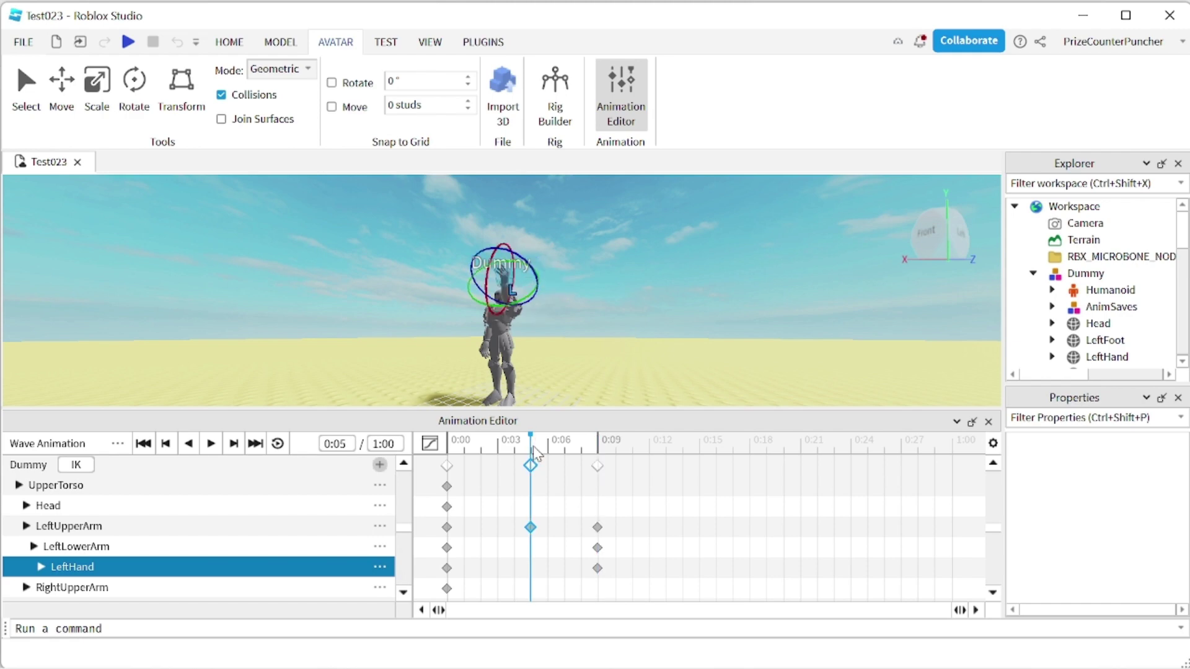
pyautogui.rightClick(531, 466)
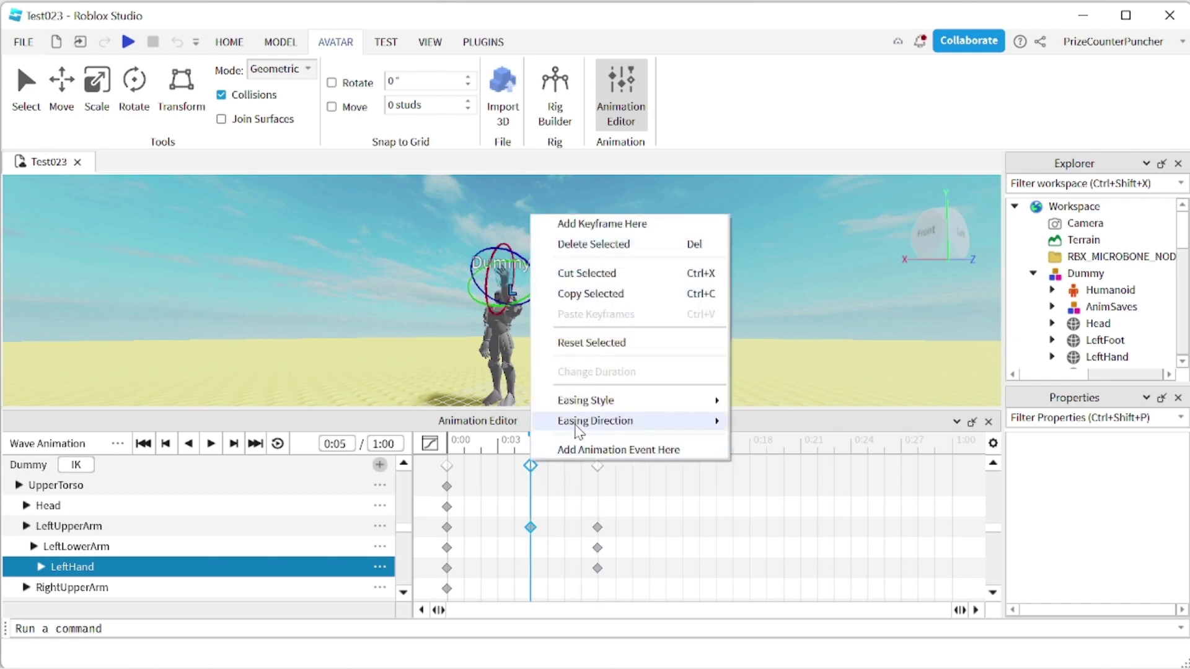
pyautogui.click(605, 296)
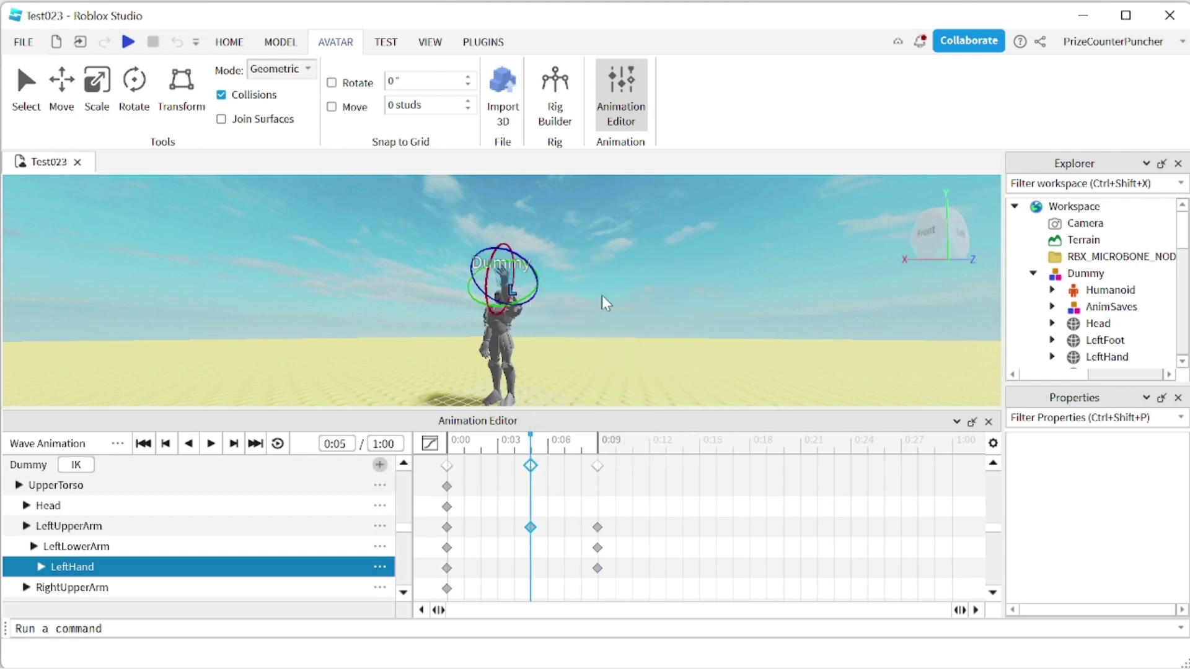
pyautogui.click(649, 445)
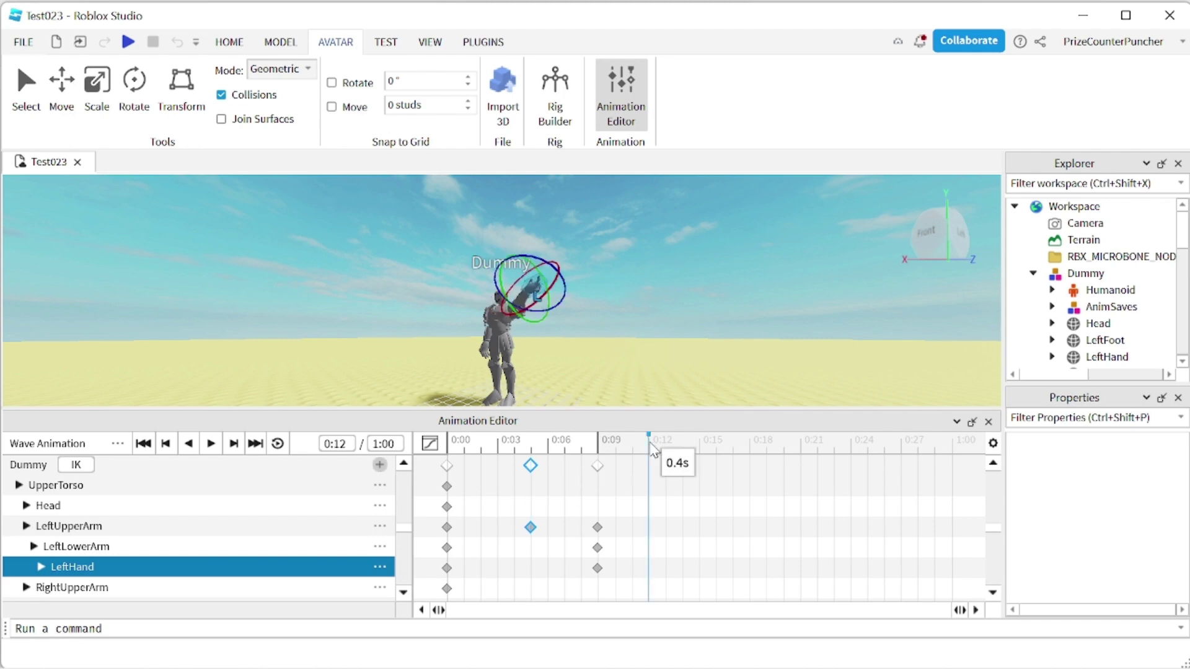
pyautogui.rightClick(651, 470)
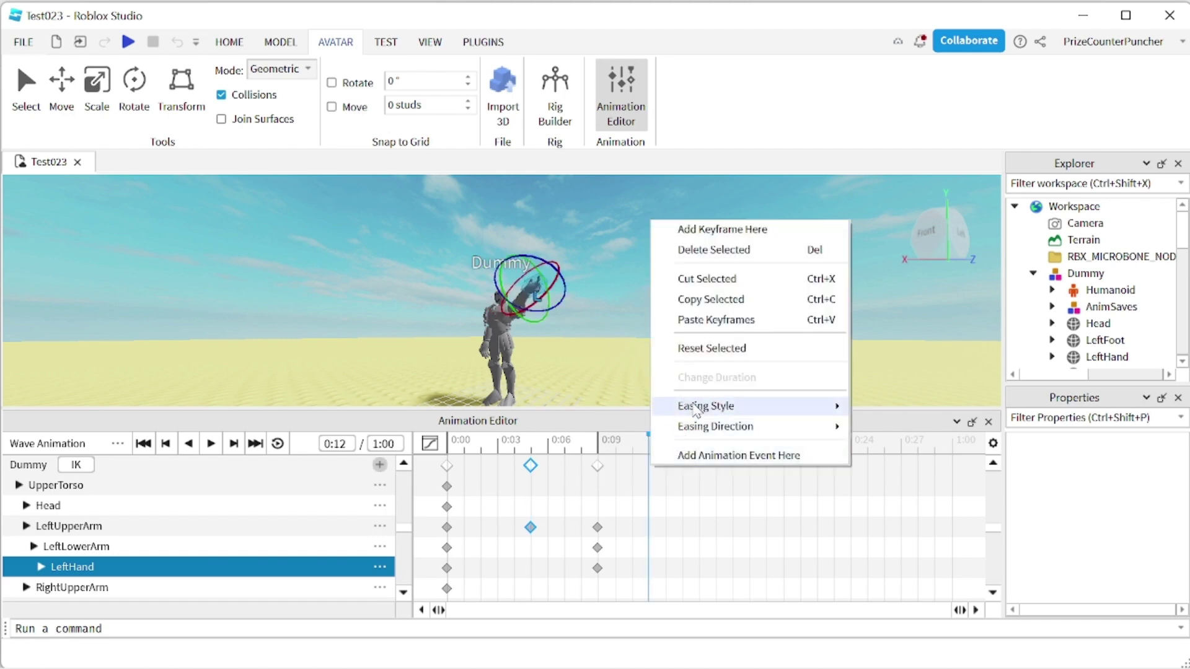
pyautogui.click(729, 321)
# Step: Compare the dummy's arm poses at 0:05, 0:09 and 0:12
pyautogui.click(531, 442)
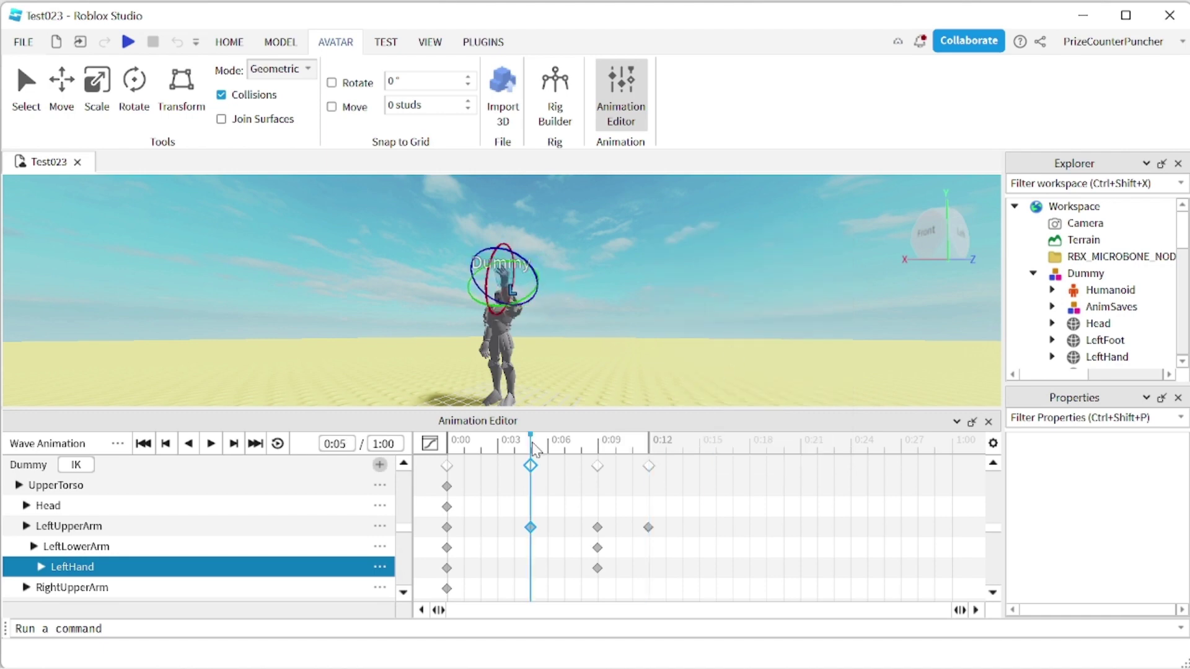
pyautogui.click(599, 444)
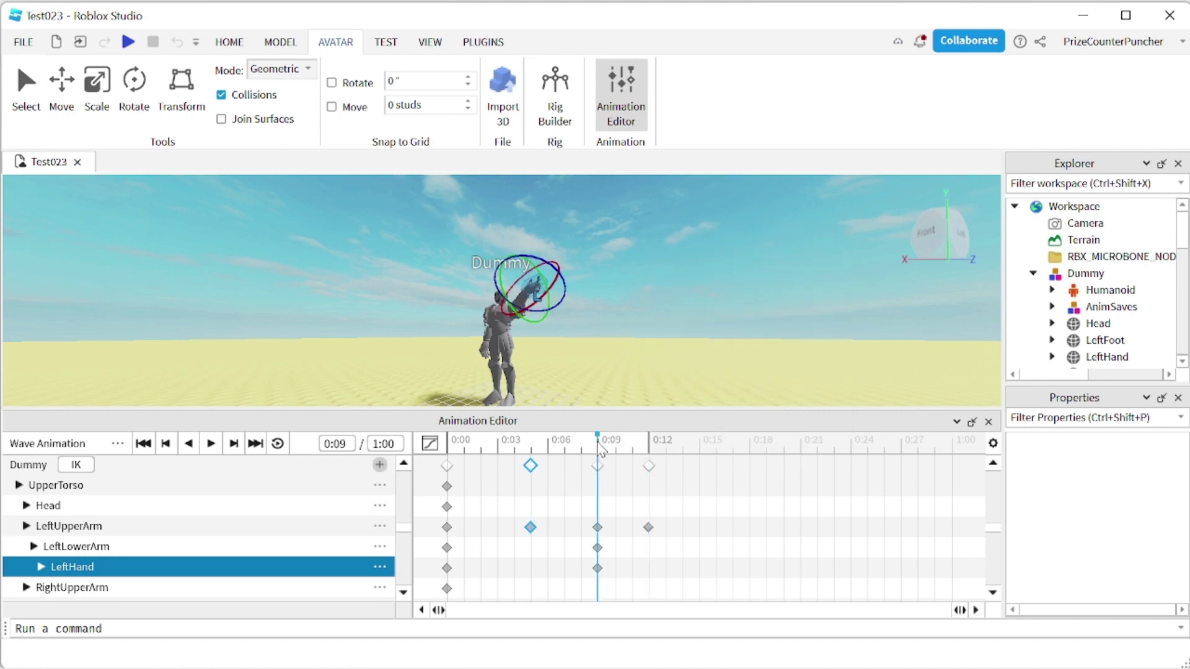
pyautogui.click(651, 445)
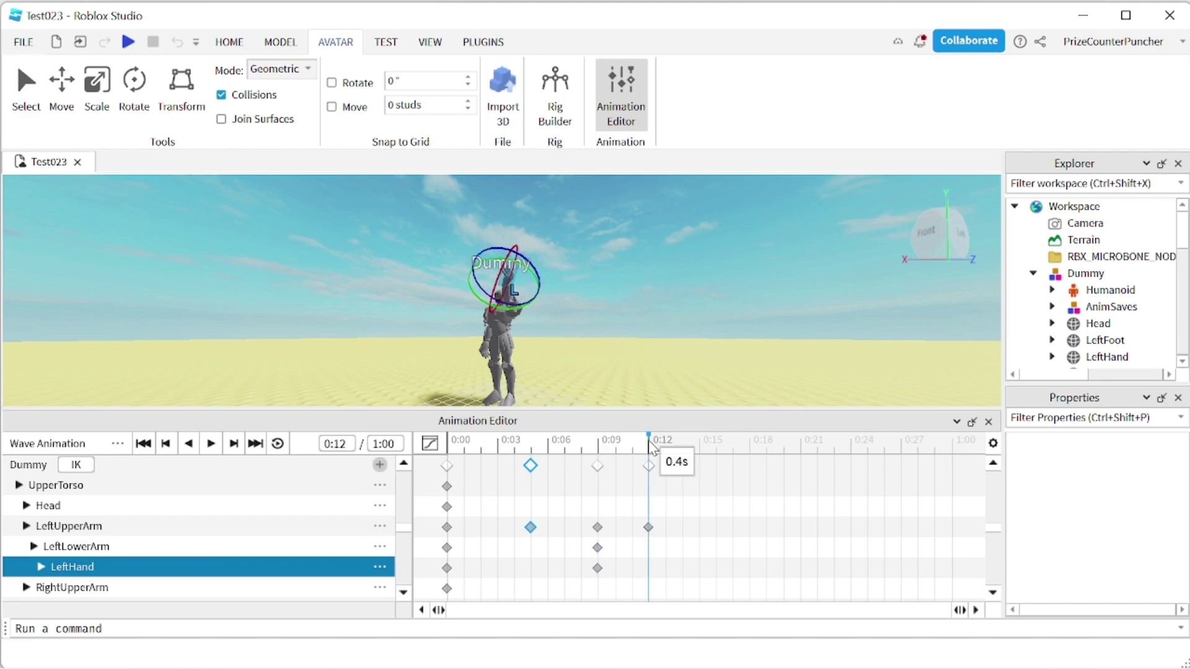
# Step: Copy the keyframes at 0:09 and 0:12 together and paste them starting at 0:15
pyautogui.click(597, 465)
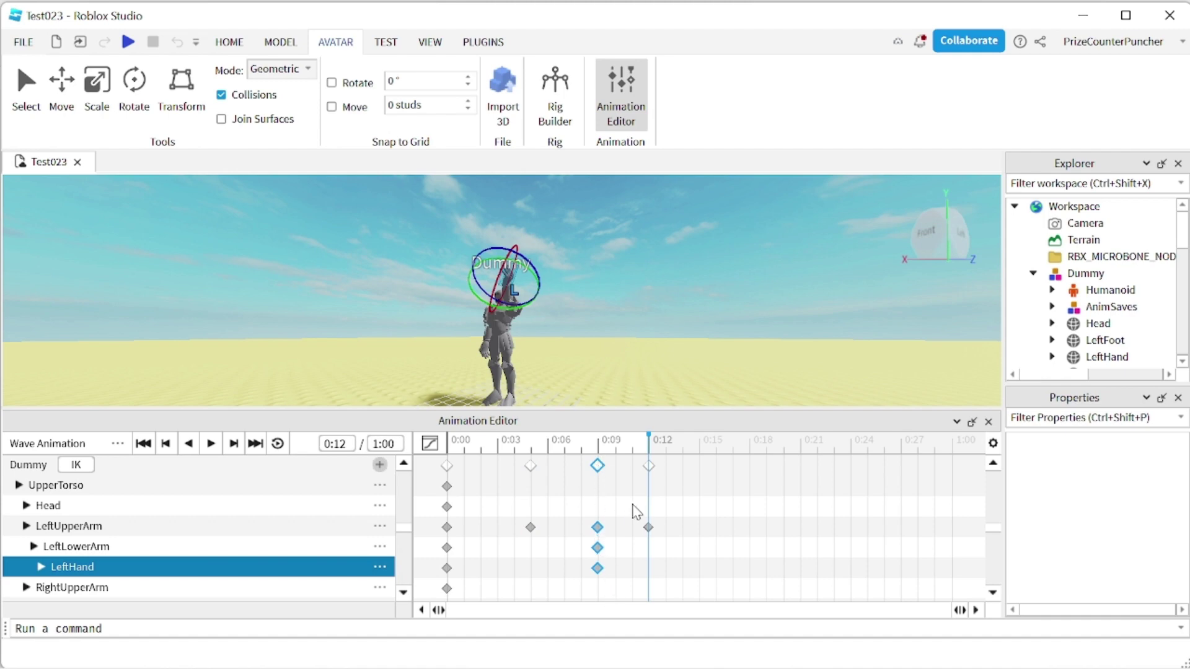
pyautogui.keyDown('ctrl'); pyautogui.click(649, 466); pyautogui.keyUp('ctrl')
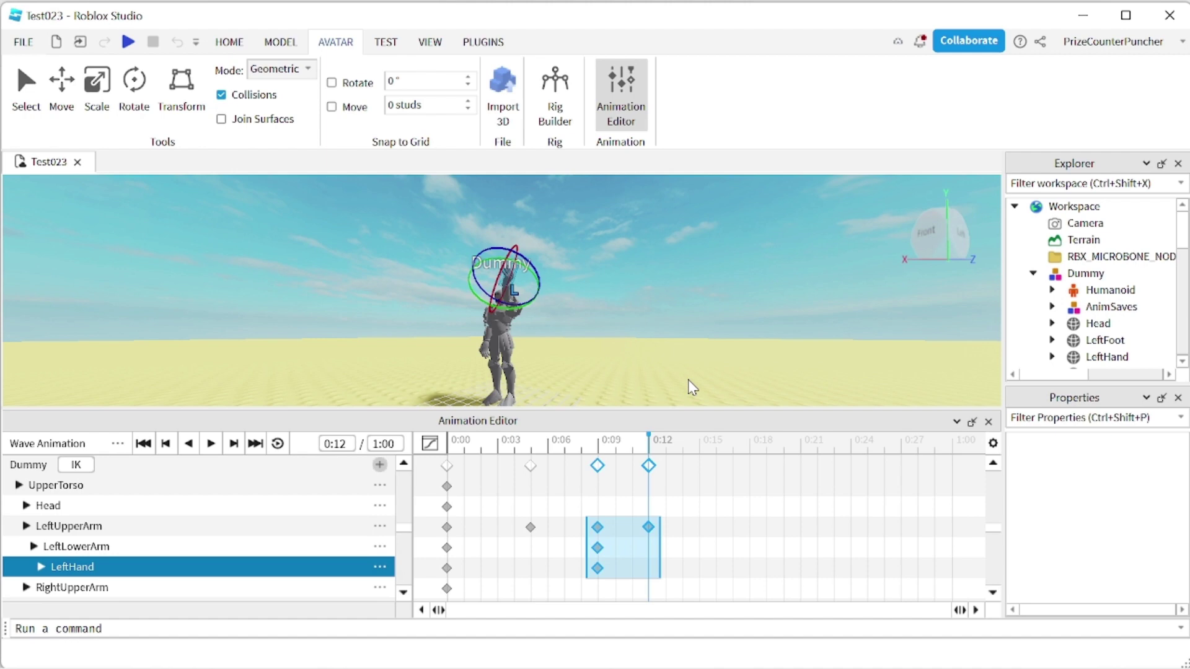
pyautogui.click(698, 444)
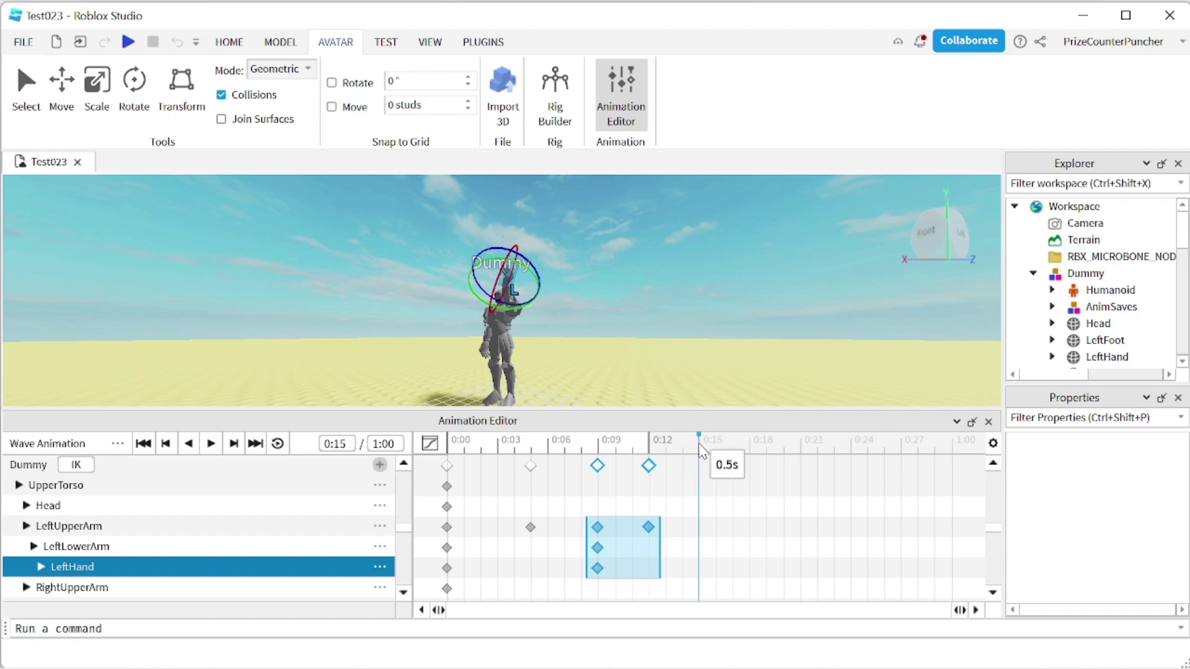
pyautogui.hotkey('ctrl', 'v')
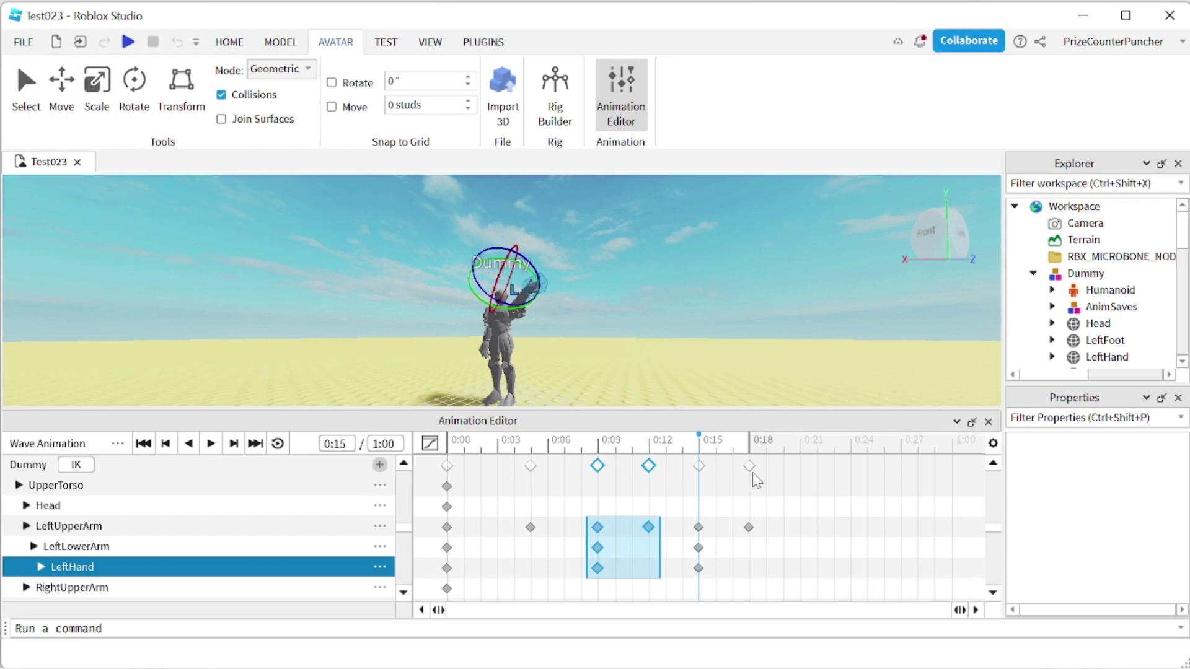
# Step: Return to 0:00 and go through the wave animation key by key up to 0:18 to check each pose
pyautogui.click(450, 445)
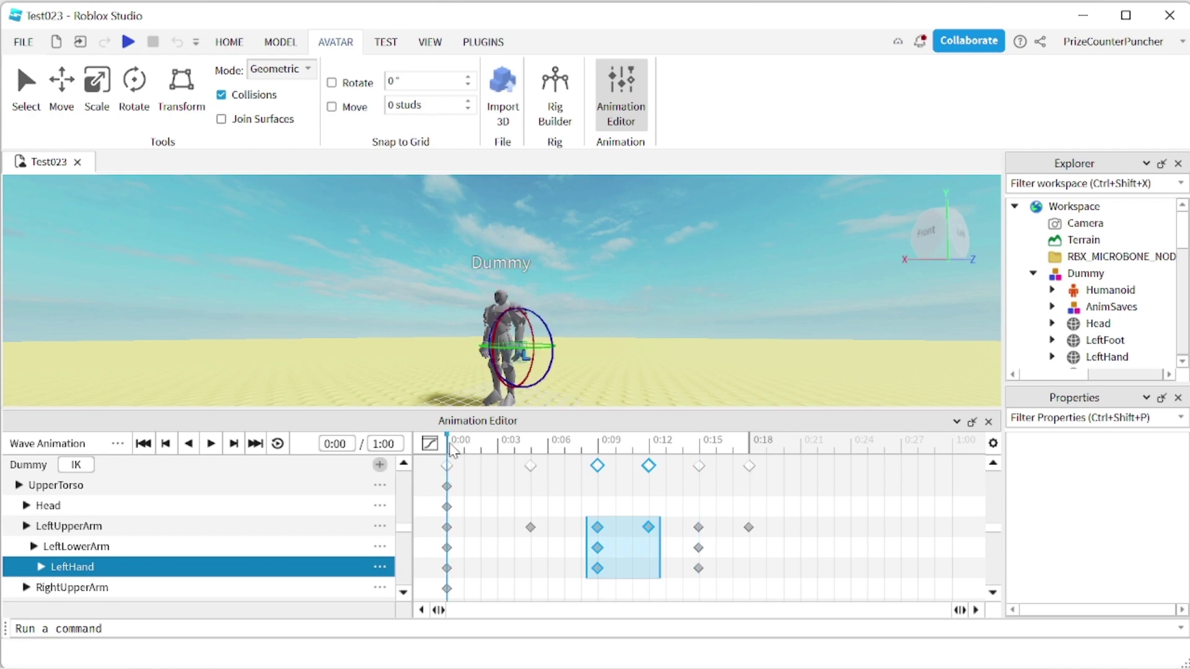
pyautogui.click(234, 443)
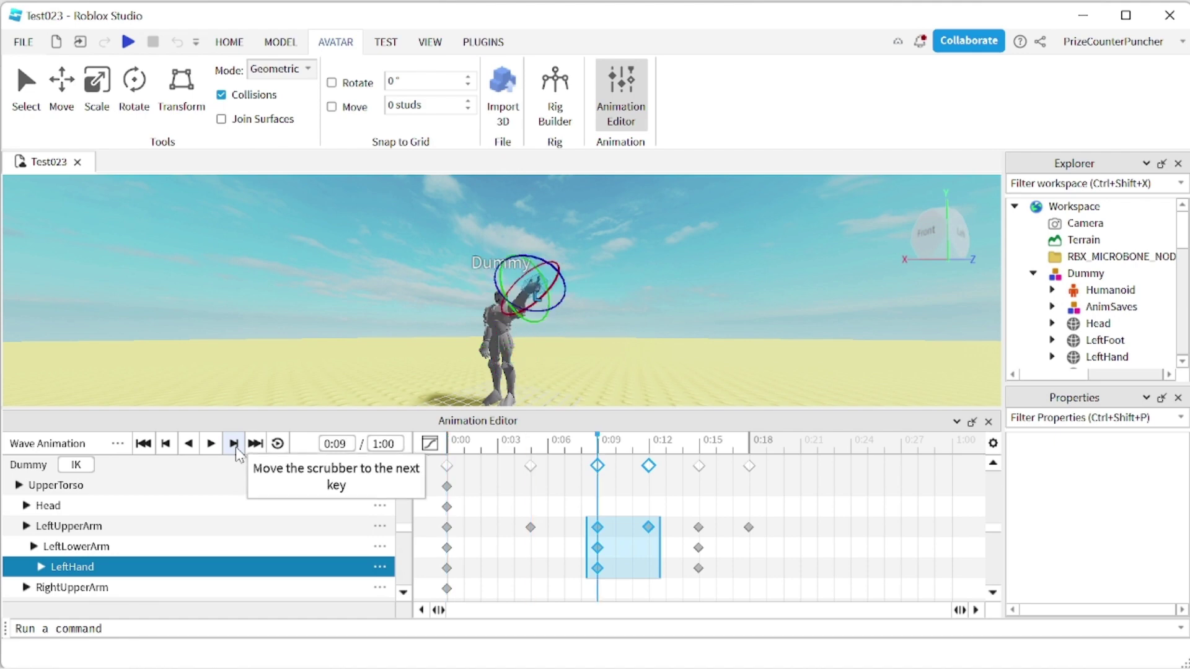
pyautogui.click(236, 448)
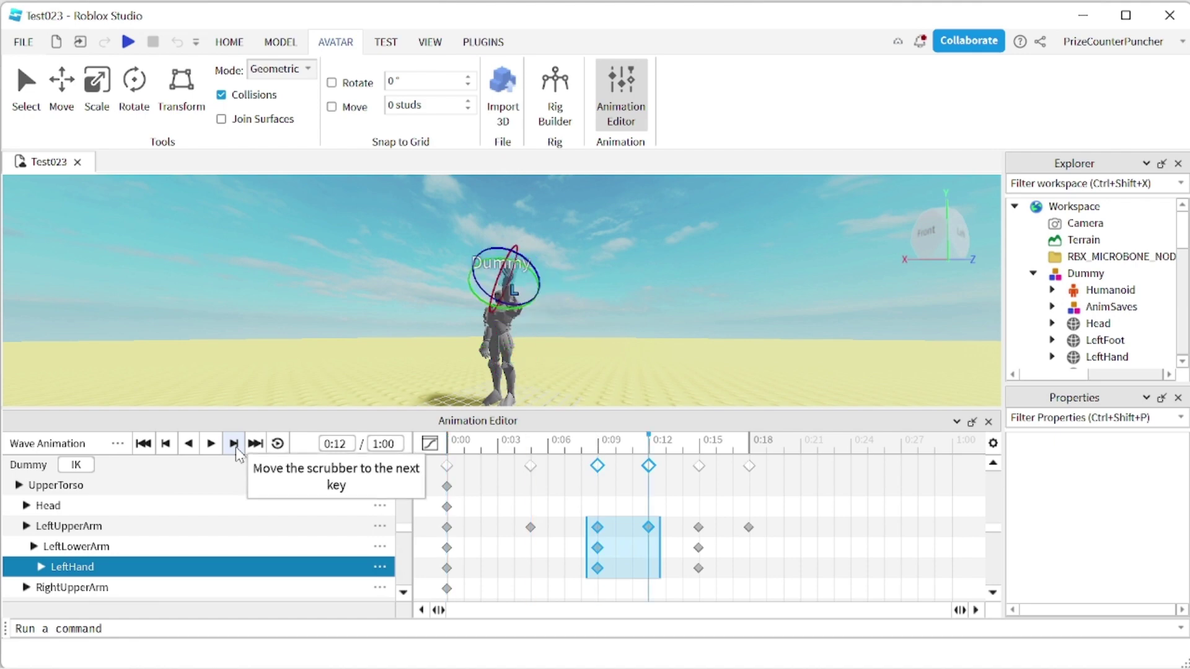
pyautogui.click(236, 448)
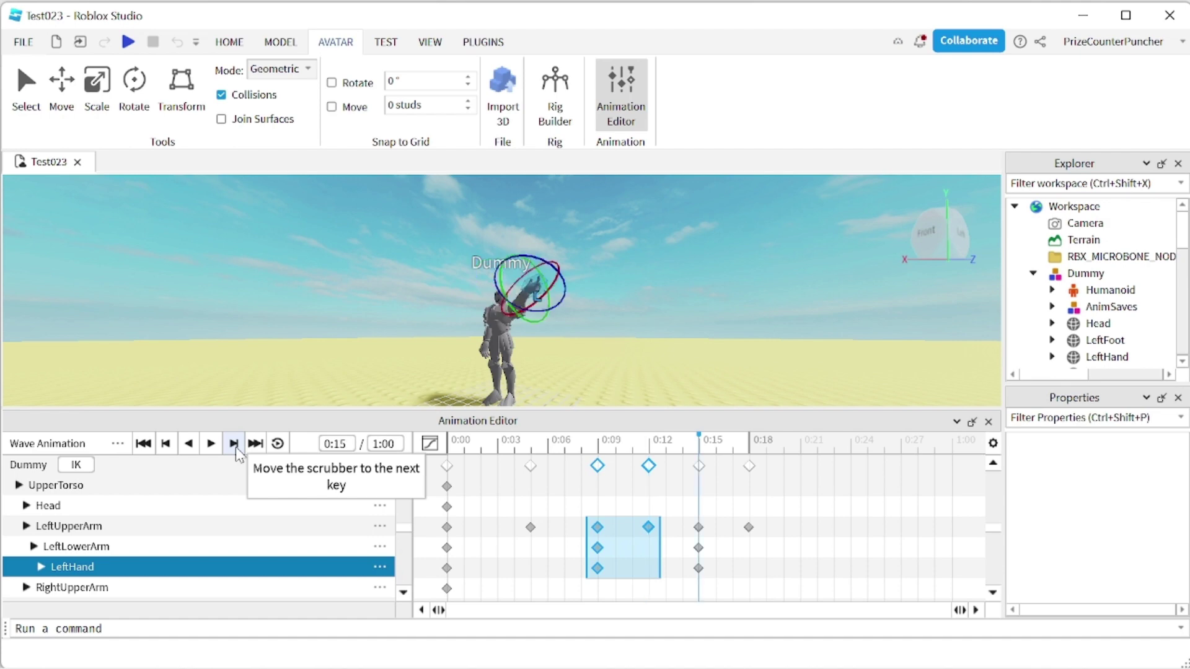
pyautogui.click(235, 447)
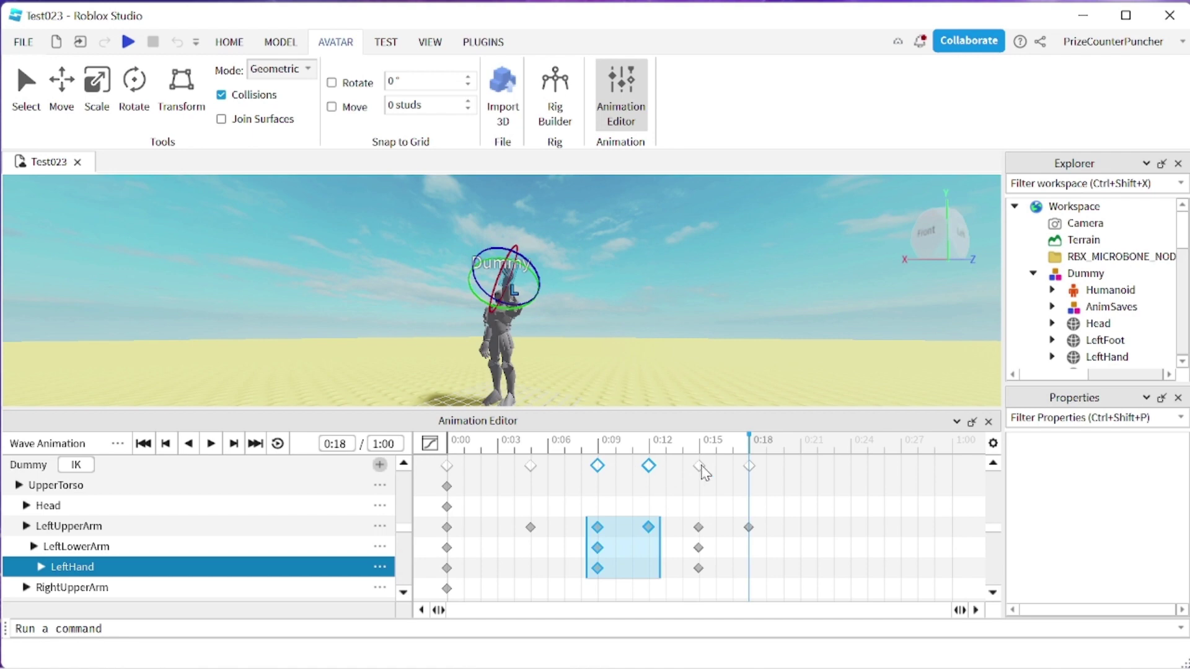
# Step: Copy the selected keyframes at 0:09 and 0:12 together and paste them starting at 0:21
pyautogui.rightClick(650, 466)
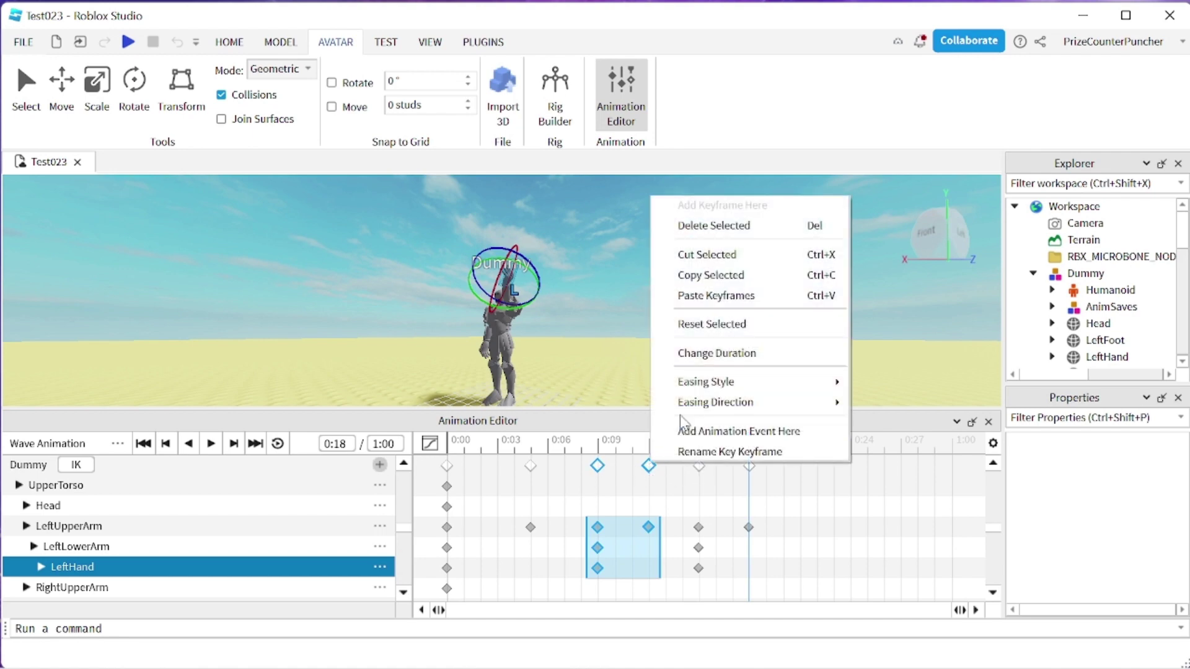
pyautogui.click(732, 278)
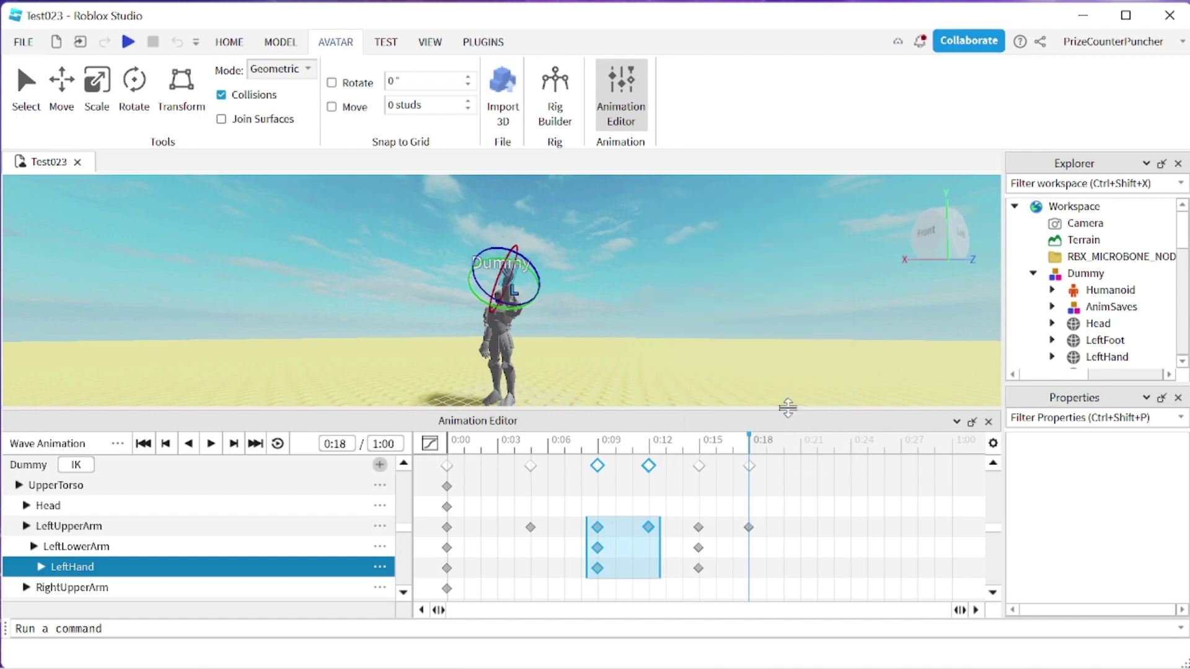
pyautogui.click(808, 471)
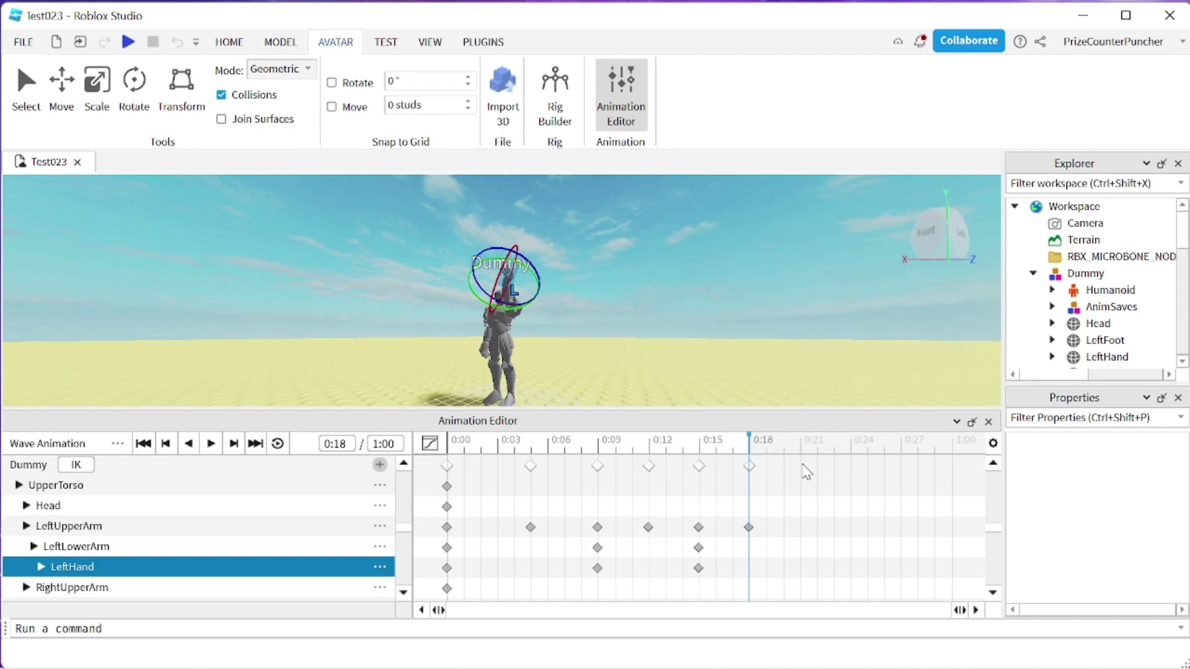
pyautogui.click(804, 443)
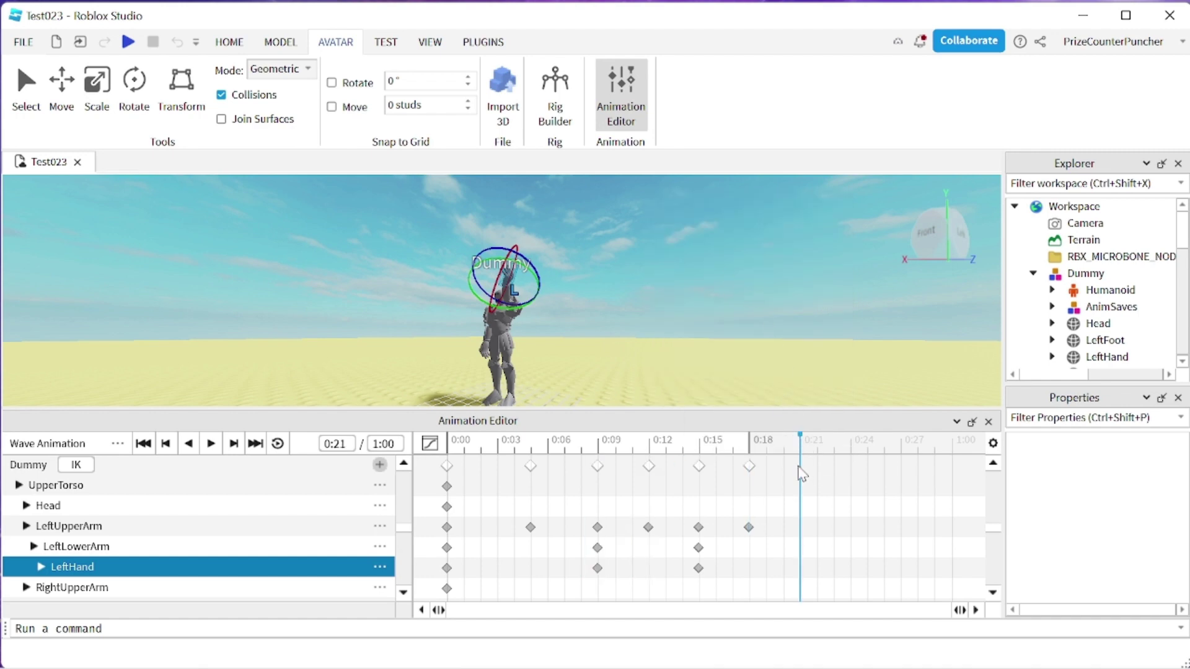
pyautogui.rightClick(802, 469)
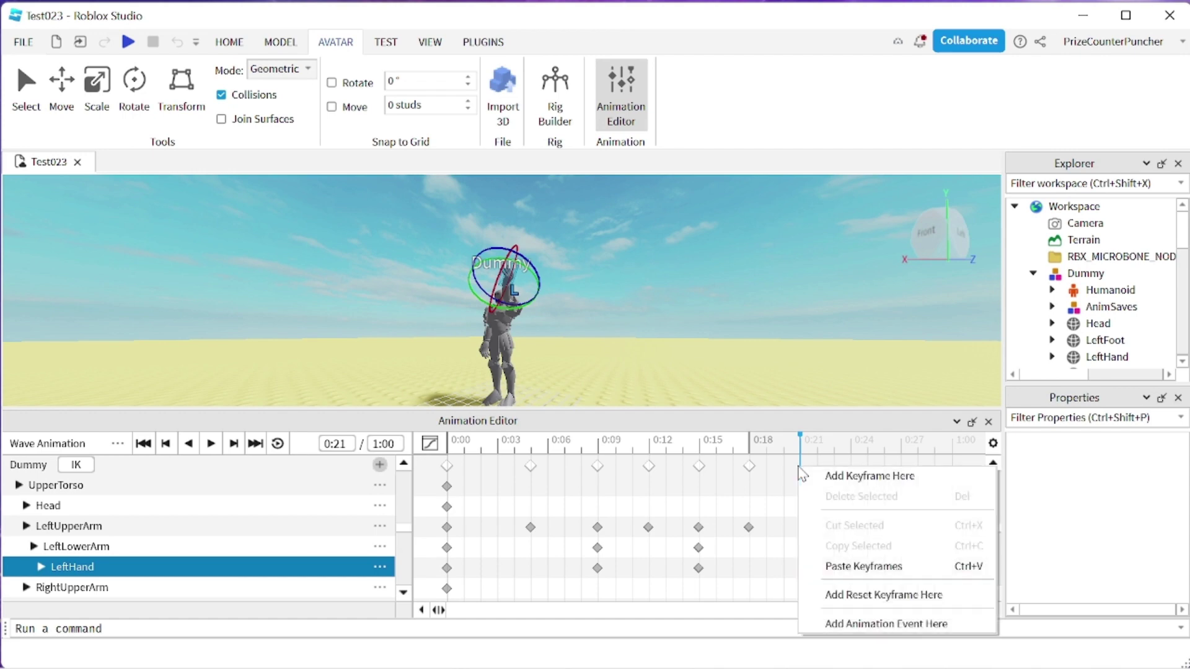
pyautogui.click(843, 566)
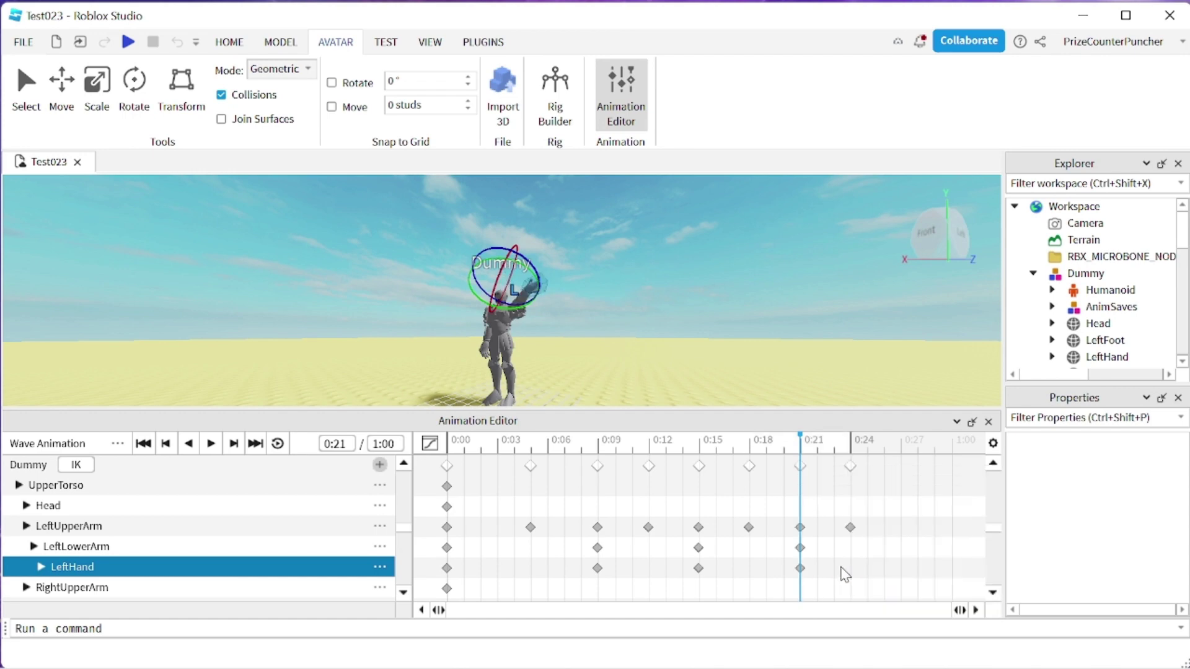
# Step: Return to 0:00, go through the wave animation key by key up to 0:24, and preview its playback
pyautogui.click(457, 449)
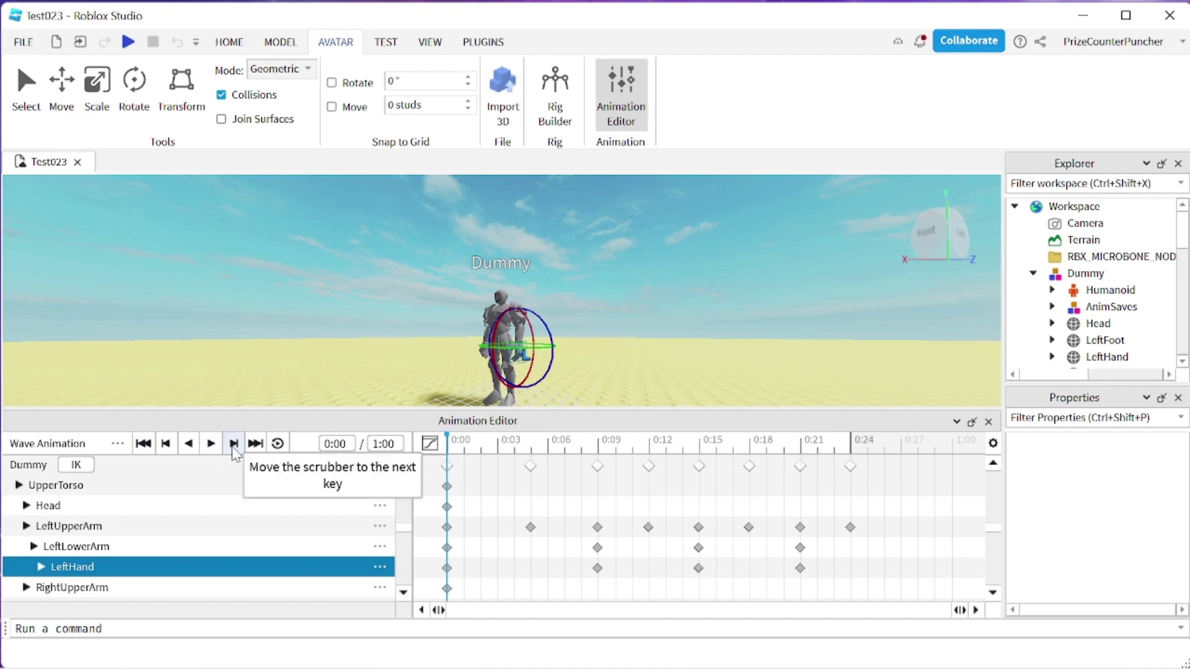
pyautogui.click(233, 444)
pyautogui.click(234, 444)
pyautogui.click(234, 443)
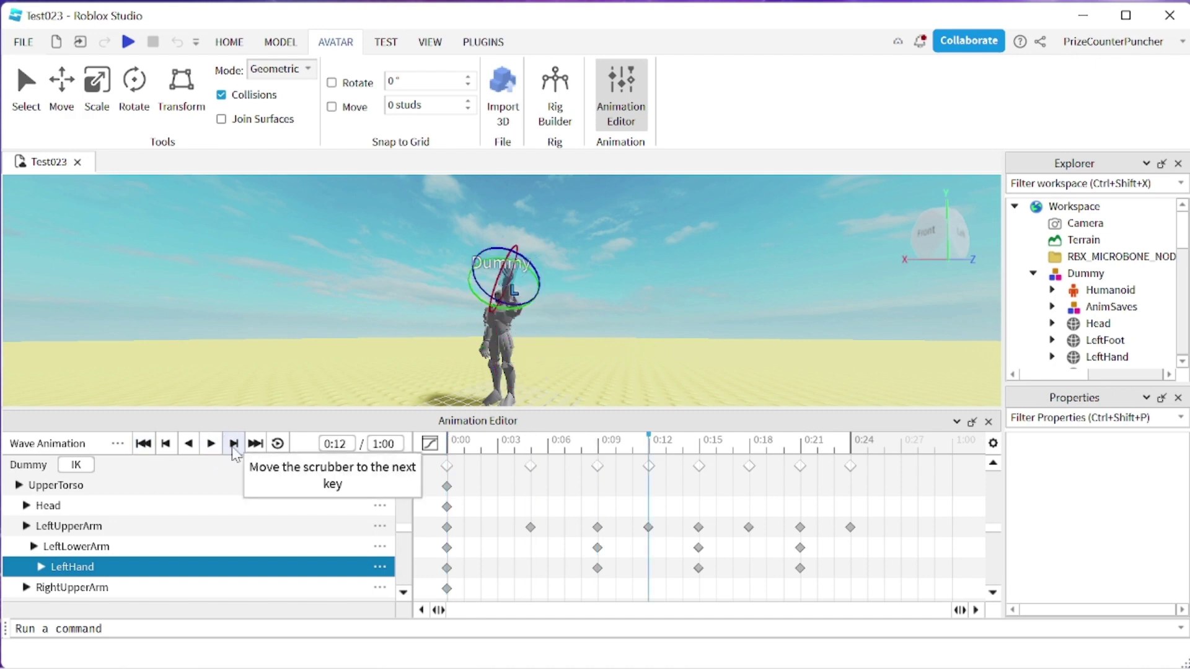
pyautogui.click(233, 443)
pyautogui.click(233, 444)
pyautogui.click(234, 444)
pyautogui.click(234, 444)
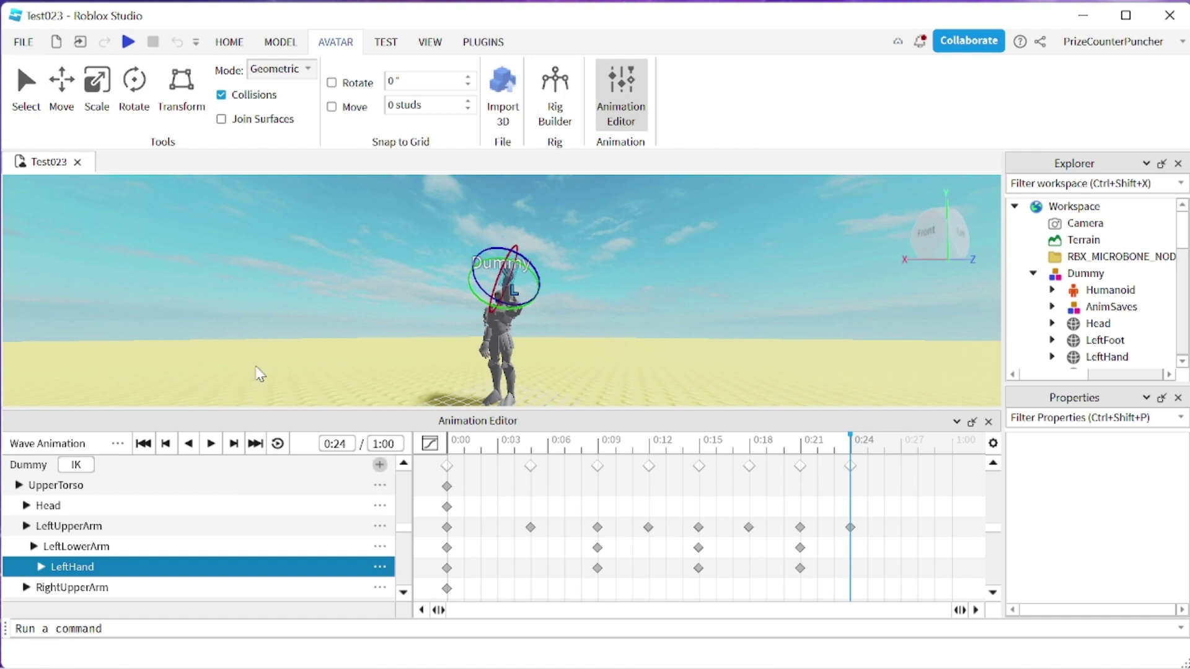
pyautogui.press('space')
pyautogui.press('space')
# Step: Publish the animation to Roblox, overwriting the first existing Wave Animation asset, and close the asset configuration
pyautogui.click(117, 445)
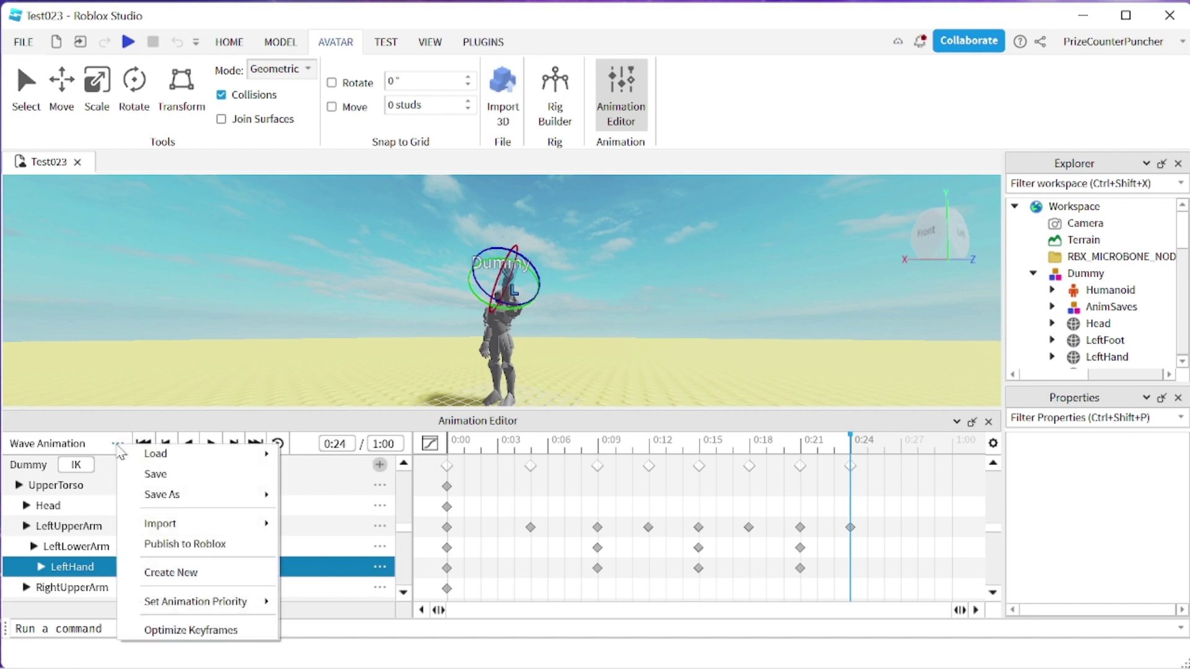
pyautogui.click(175, 546)
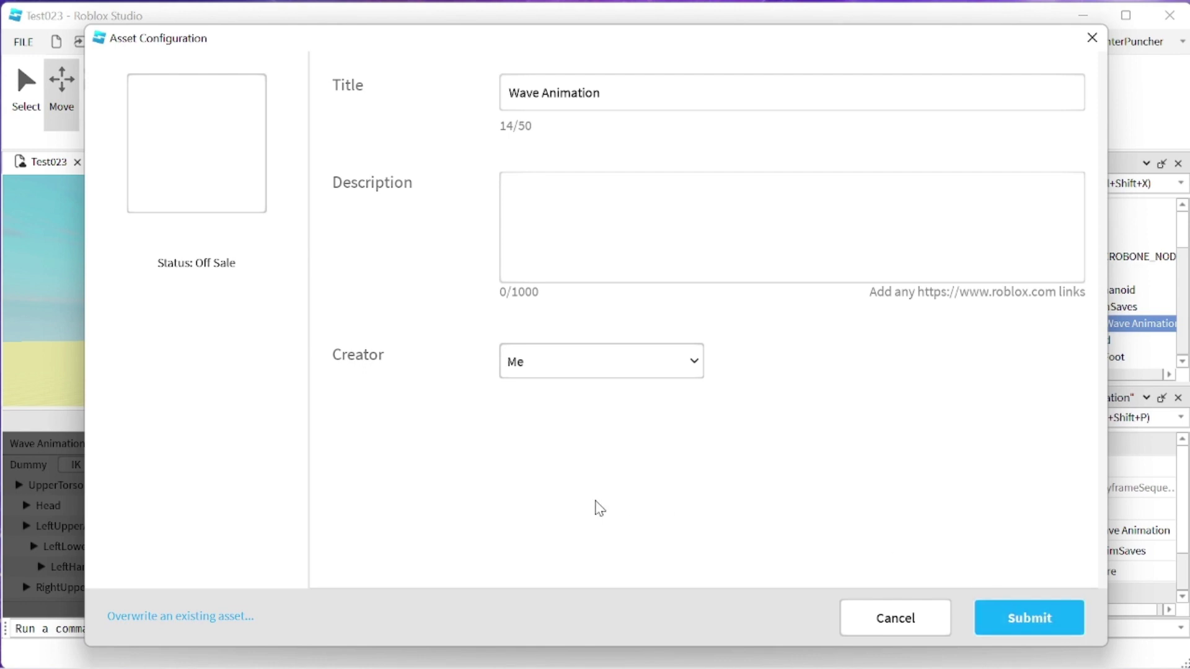
pyautogui.click(174, 617)
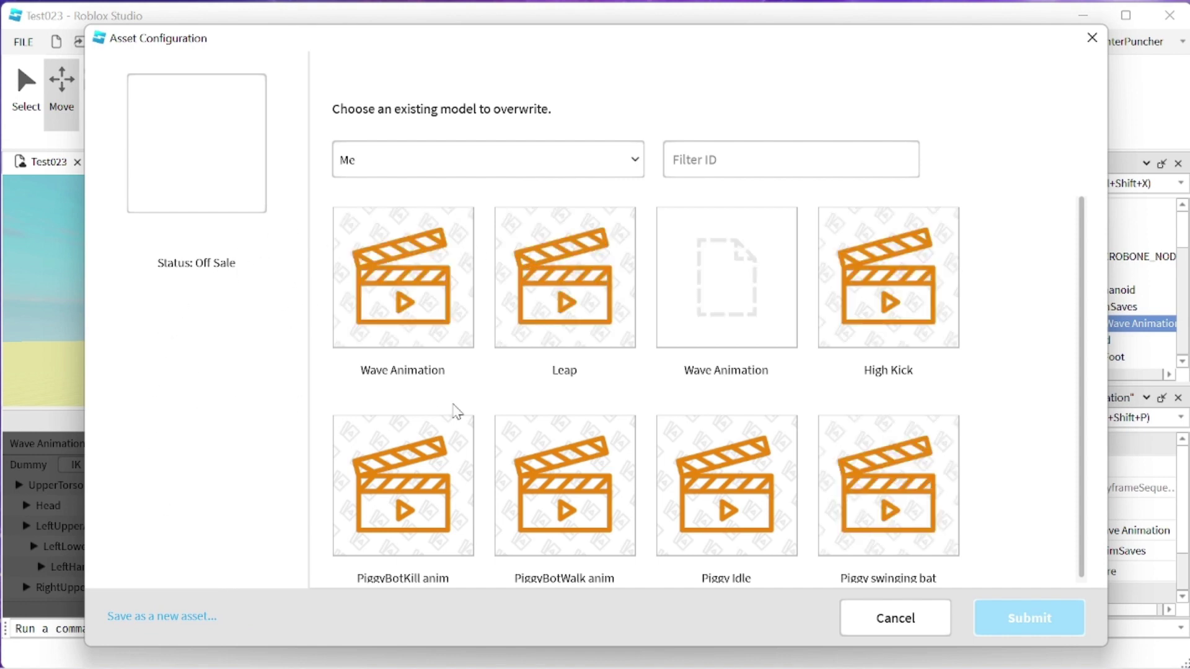
pyautogui.click(414, 291)
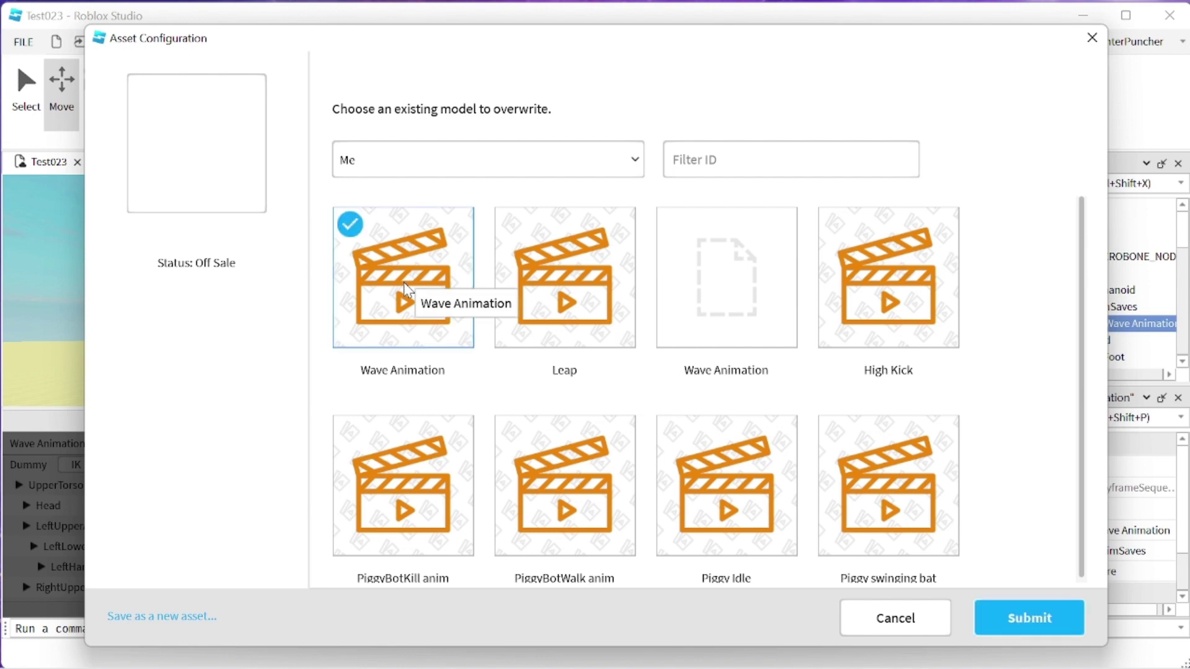
pyautogui.click(1040, 626)
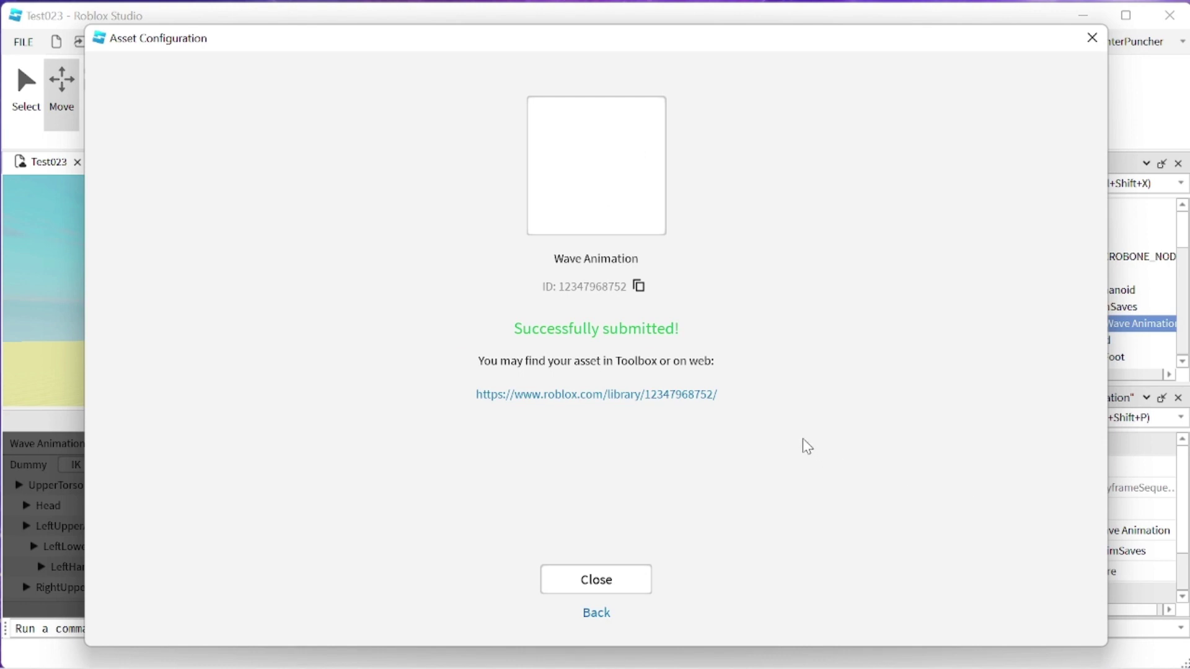
pyautogui.click(609, 581)
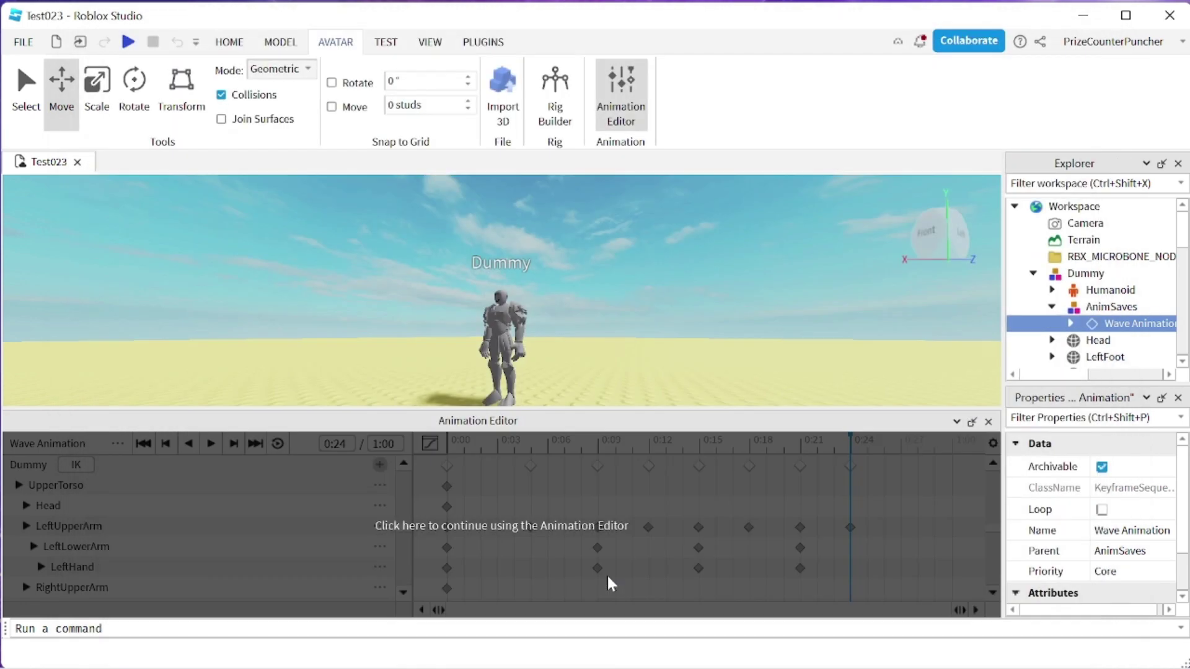
# Step: Close the current place, discarding its changes, and reopen Test023 from the list of own games
pyautogui.click(1170, 24)
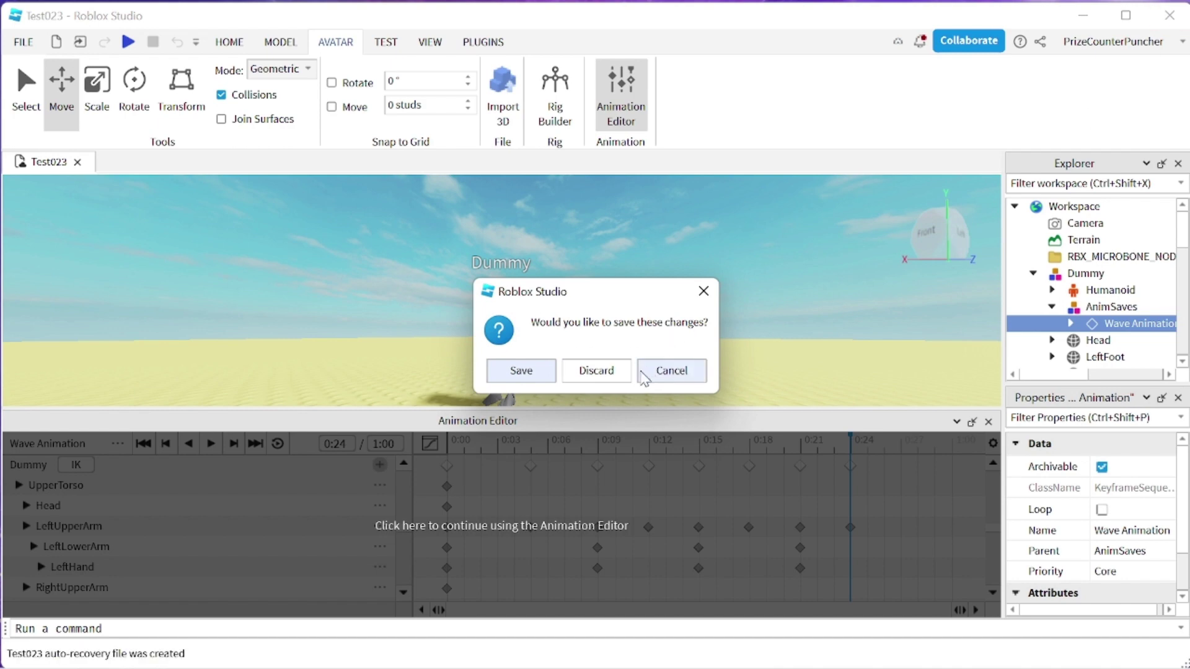
pyautogui.click(597, 372)
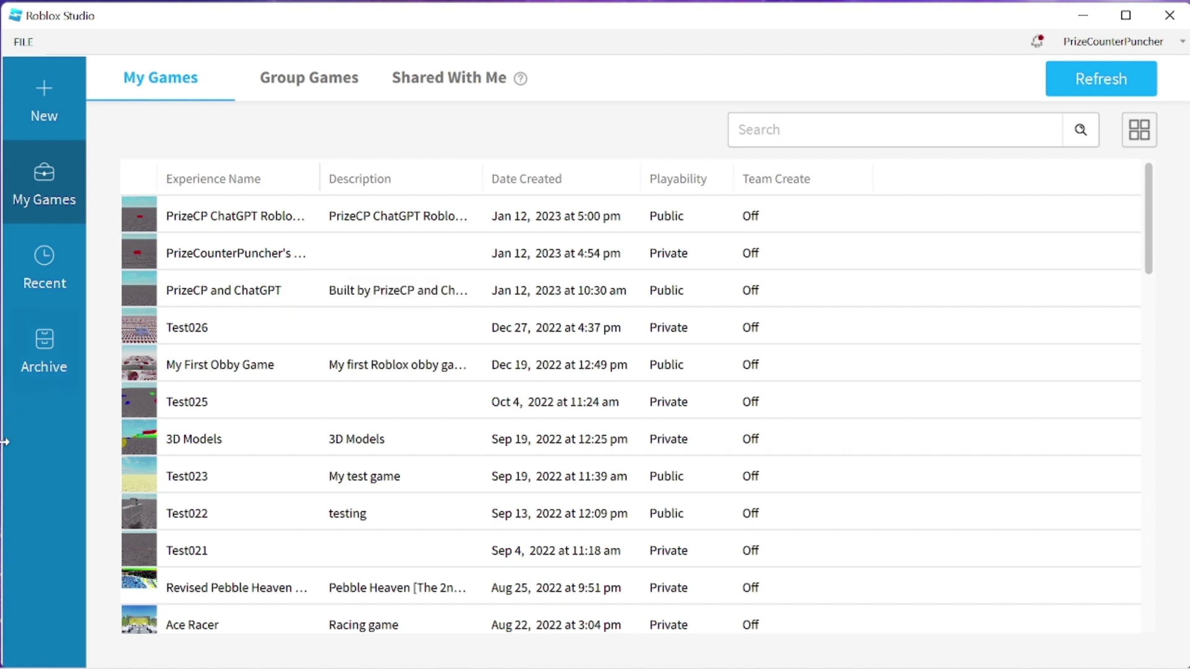
pyautogui.click(152, 480)
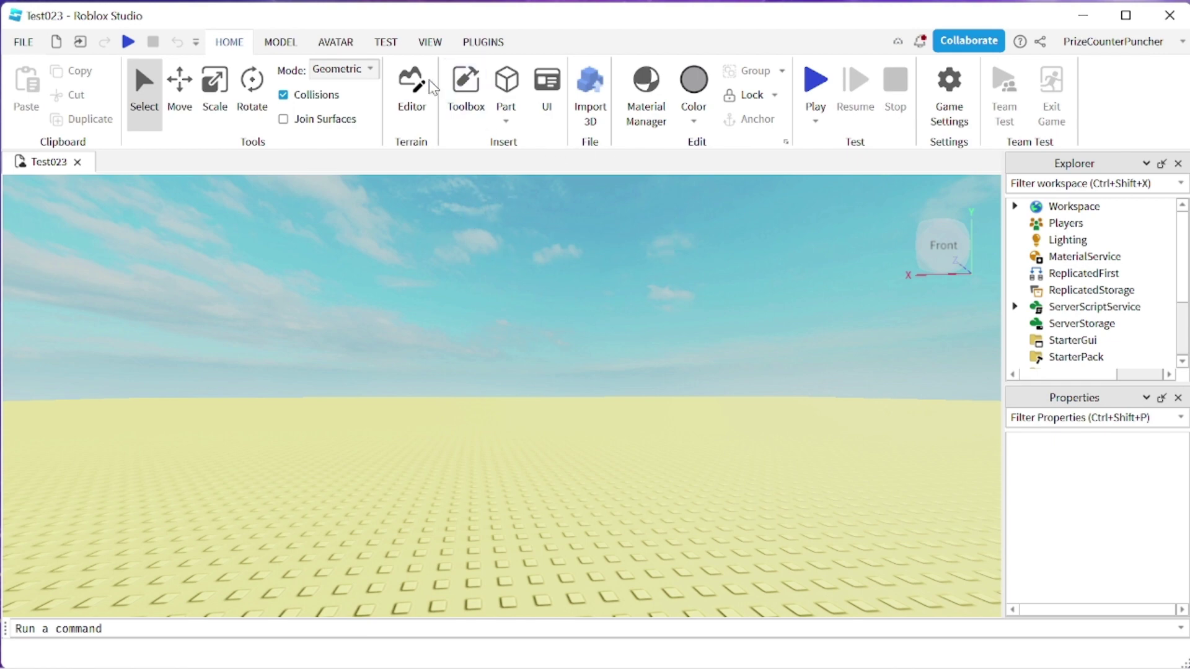
# Step: Insert an R15 Rthro Slender rig and move it down to the baseplate
pyautogui.click(335, 43)
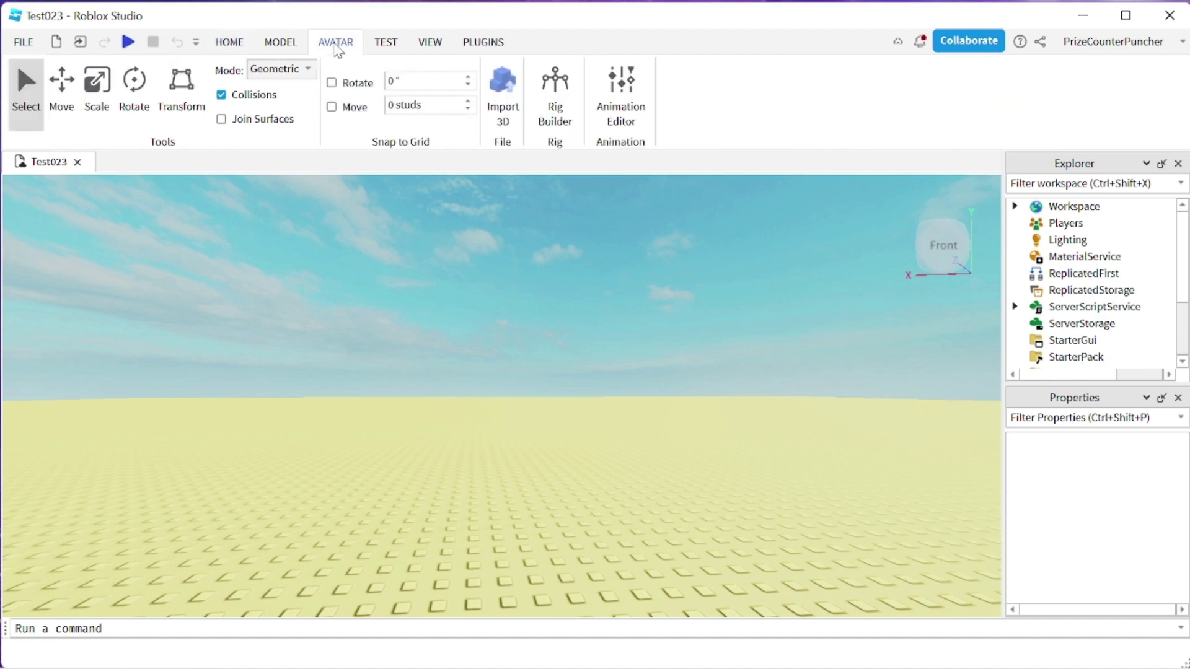
pyautogui.click(556, 94)
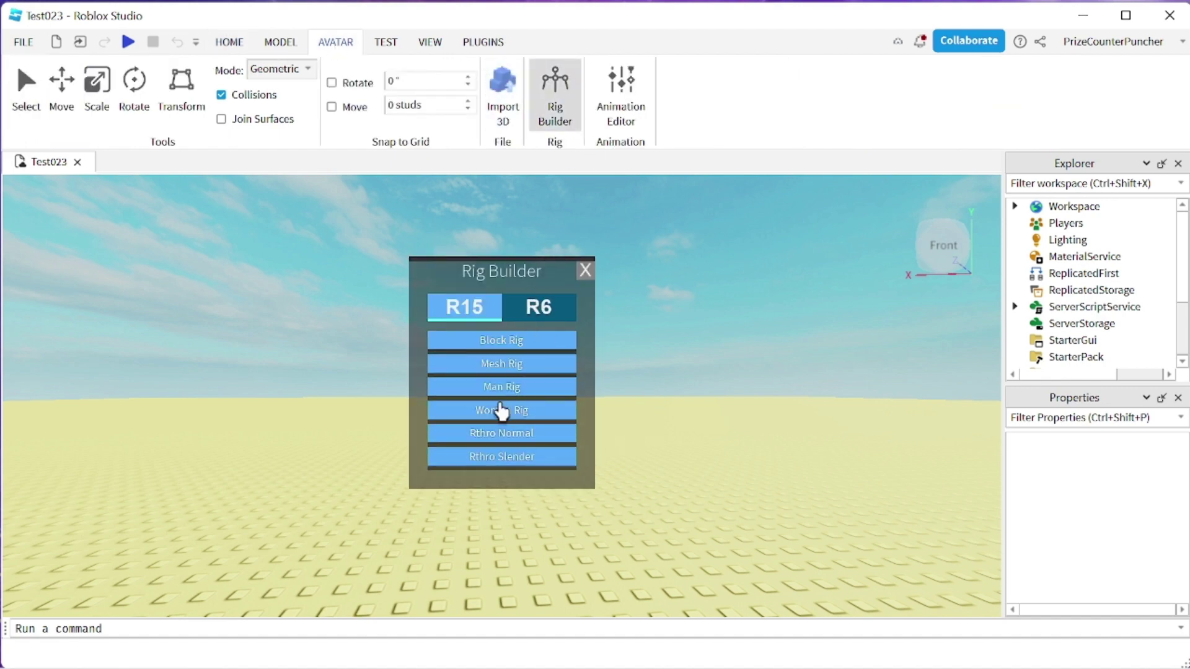
pyautogui.click(494, 463)
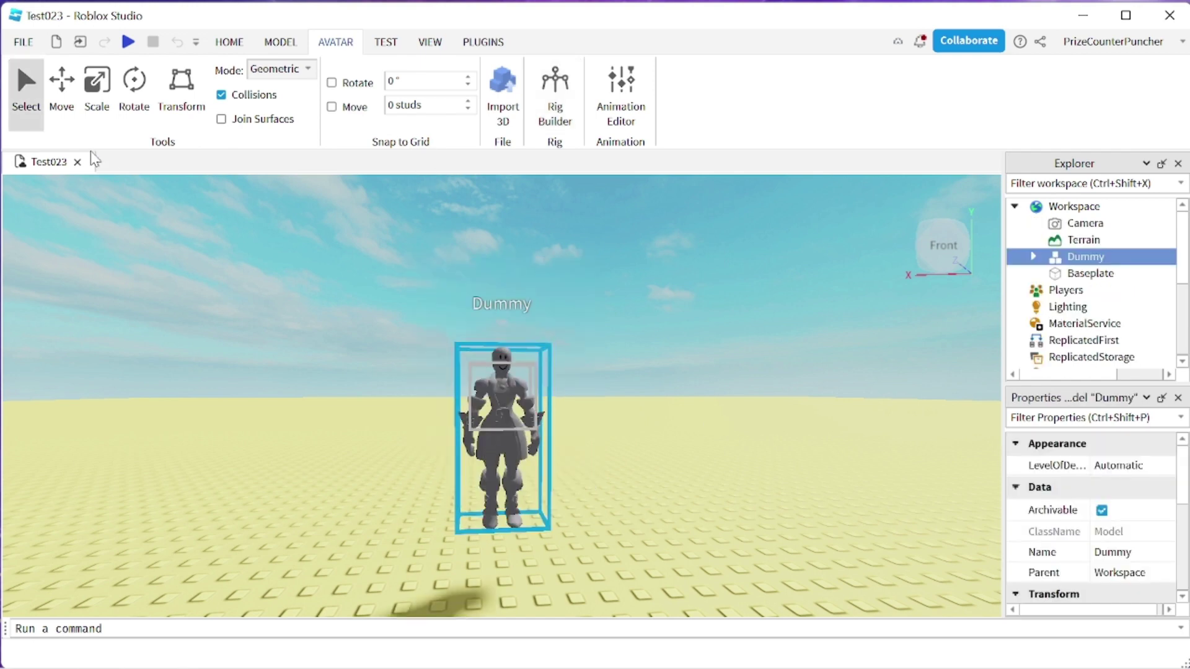
pyautogui.click(60, 80)
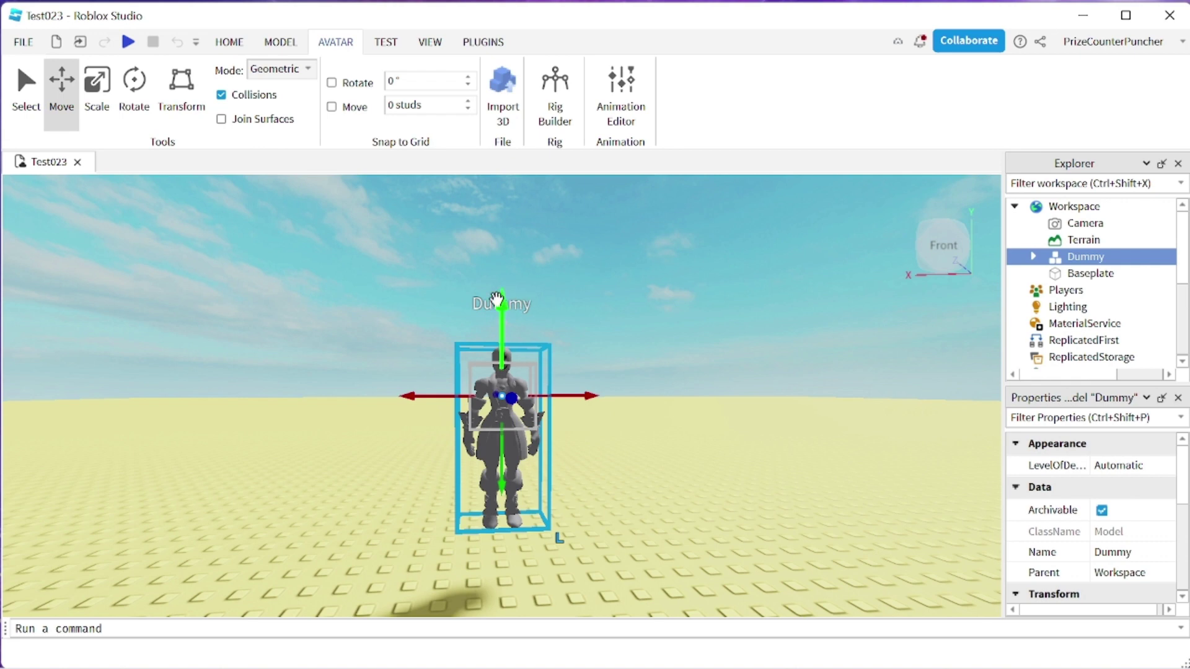
pyautogui.moveTo(497, 300); pyautogui.dragTo(497, 365)
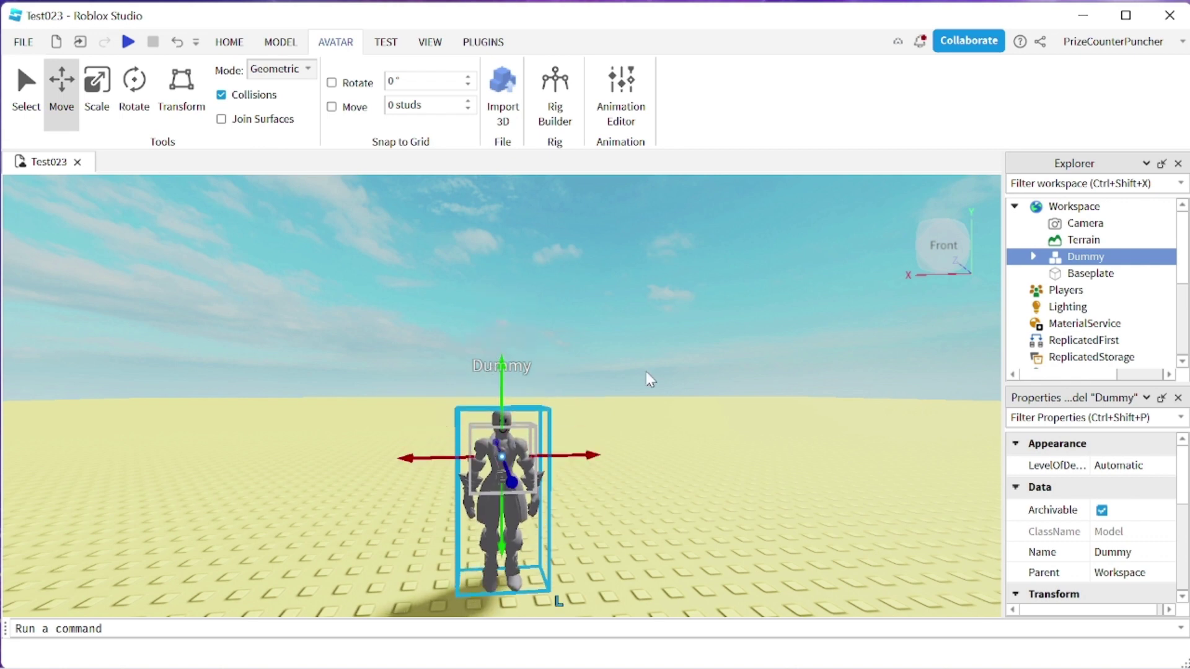
# Step: Add a Script inside Dummy and replace its default code with local dummy = script.Parent
pyautogui.click(1116, 256)
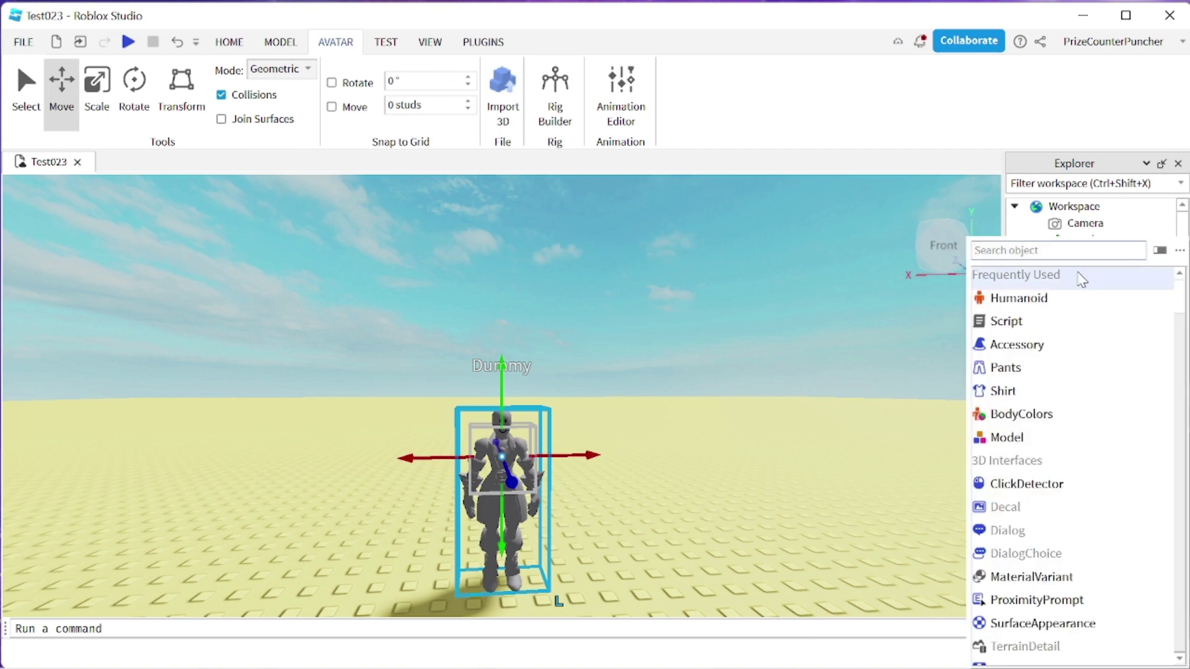
pyautogui.click(1020, 324)
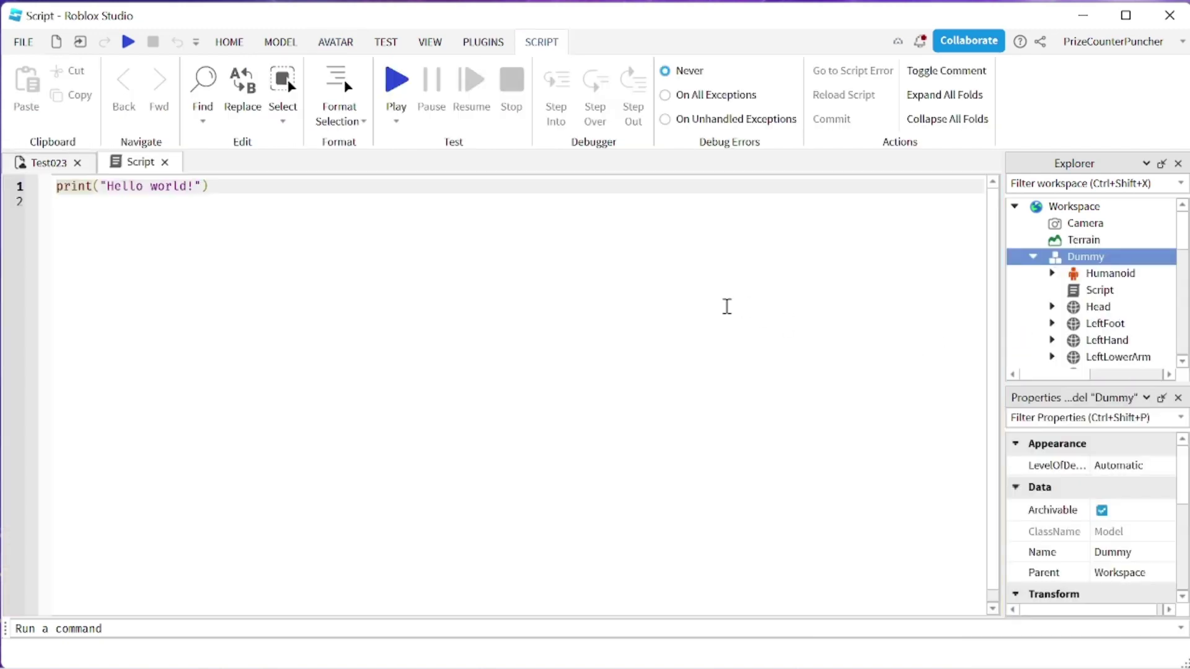
pyautogui.tripleClick(94, 188)
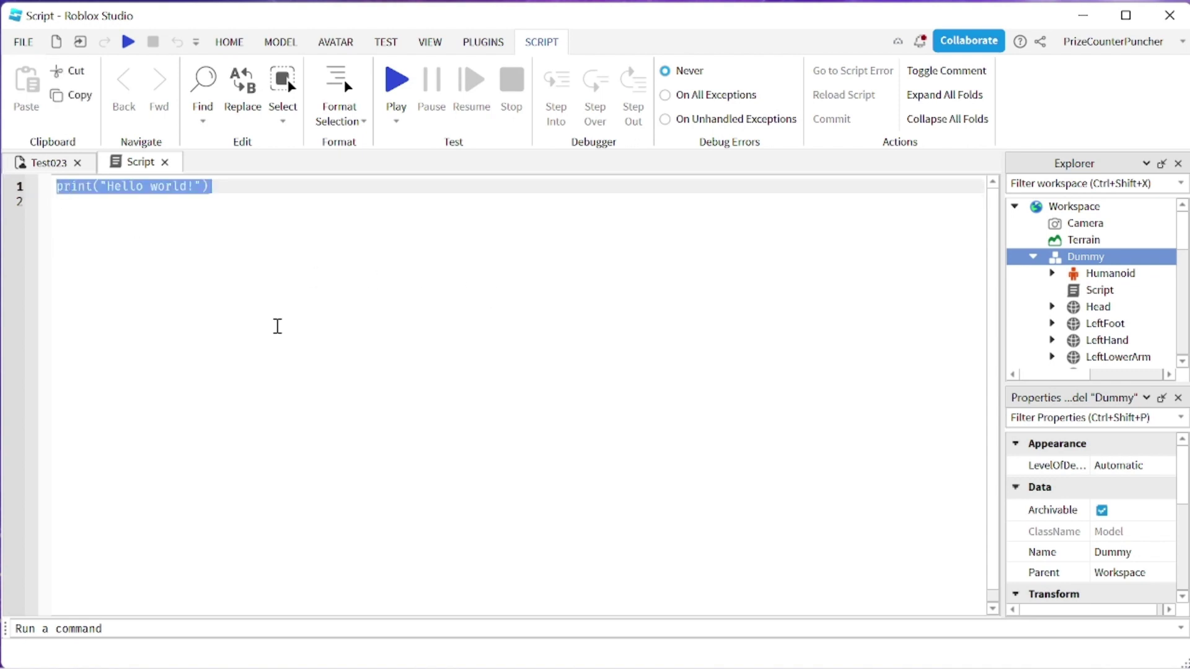
pyautogui.write('local ')
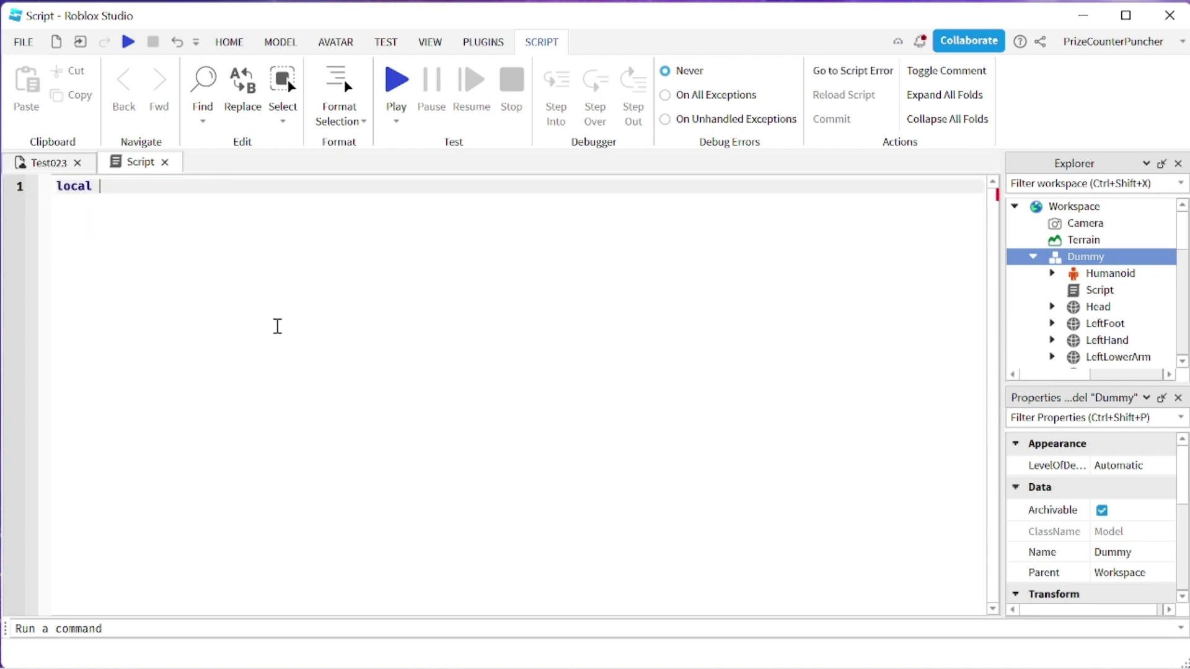
pyautogui.write('dummy ')
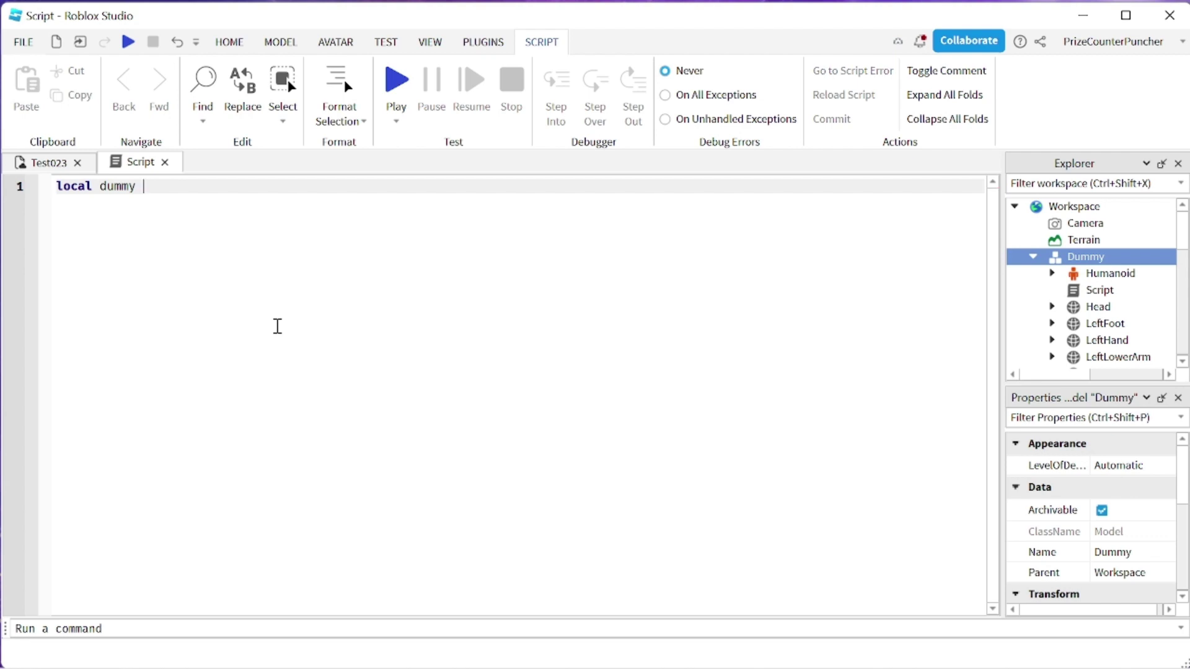
pyautogui.write('= script.Parent')
pyautogui.click(1101, 290)
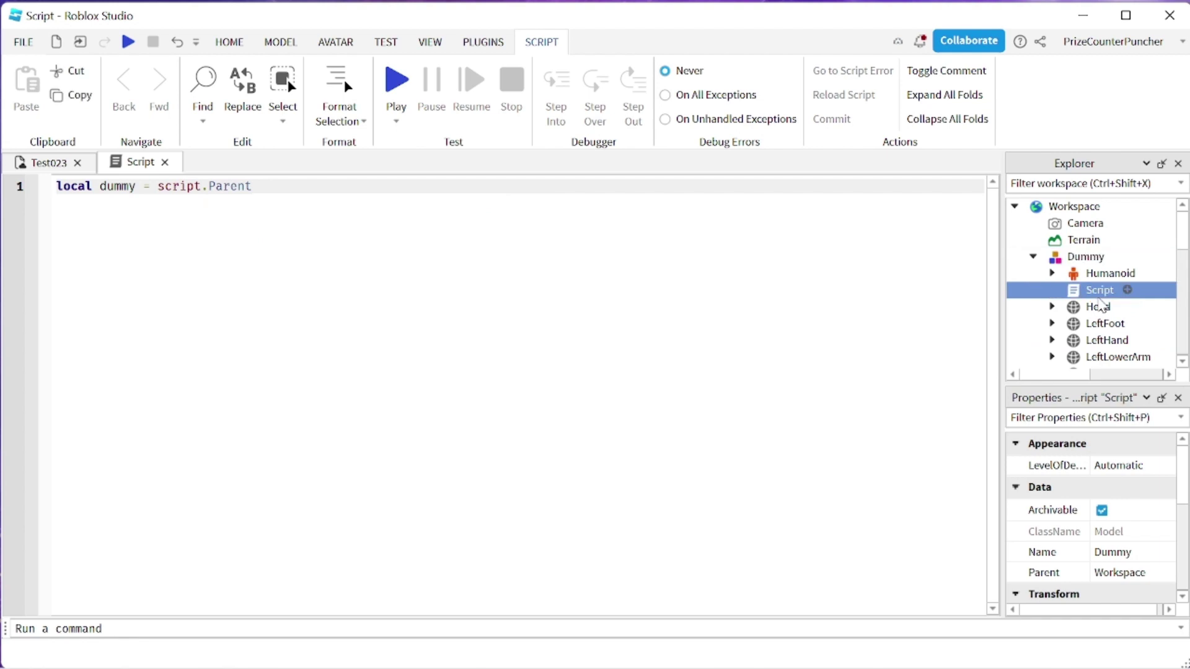
pyautogui.click(1086, 256)
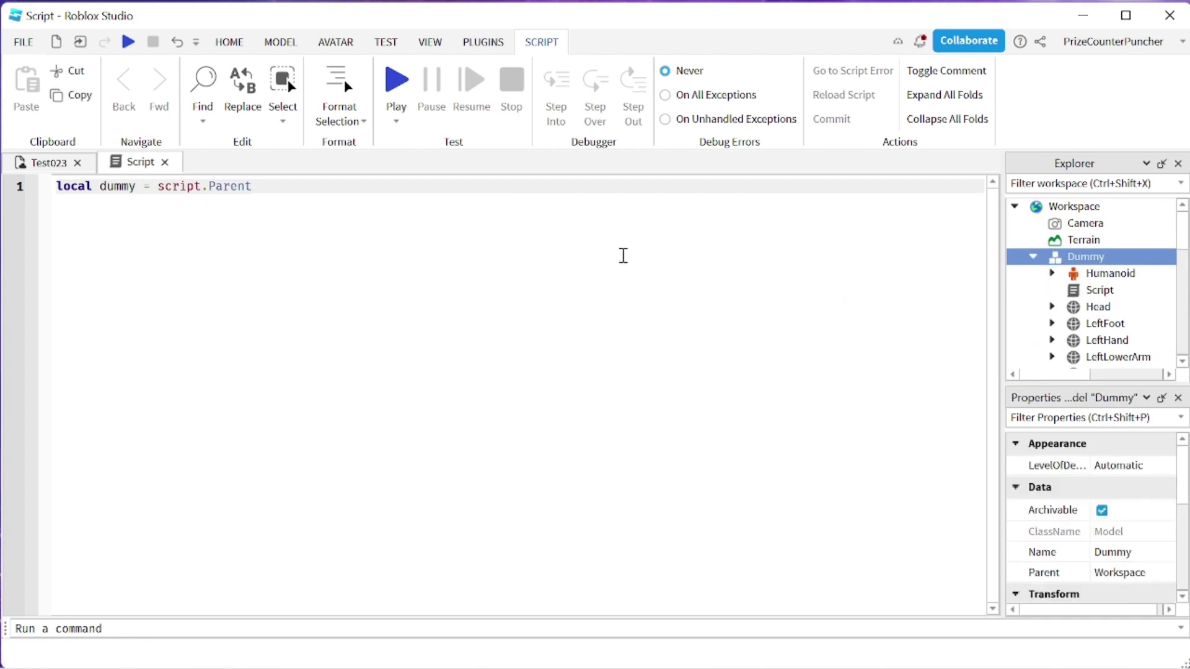
# Step: Add a second script line reading local humanoid = dummy:WaitForChild("Humanoid")
pyautogui.click(1112, 276)
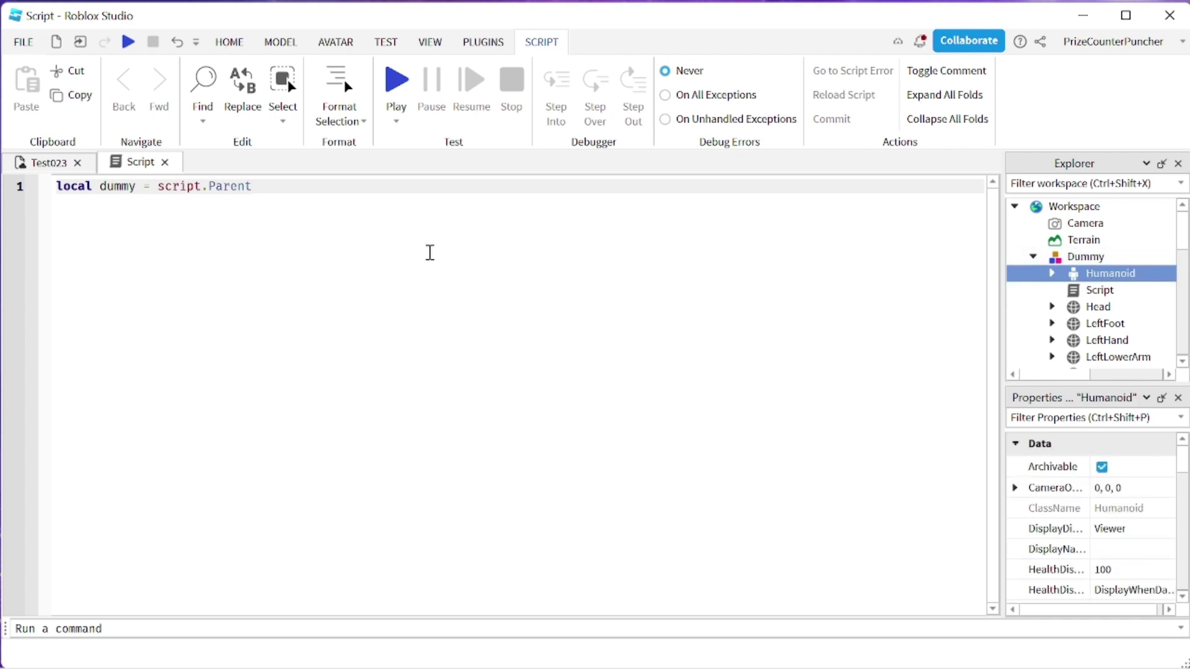
pyautogui.click(388, 189)
pyautogui.press('Return')
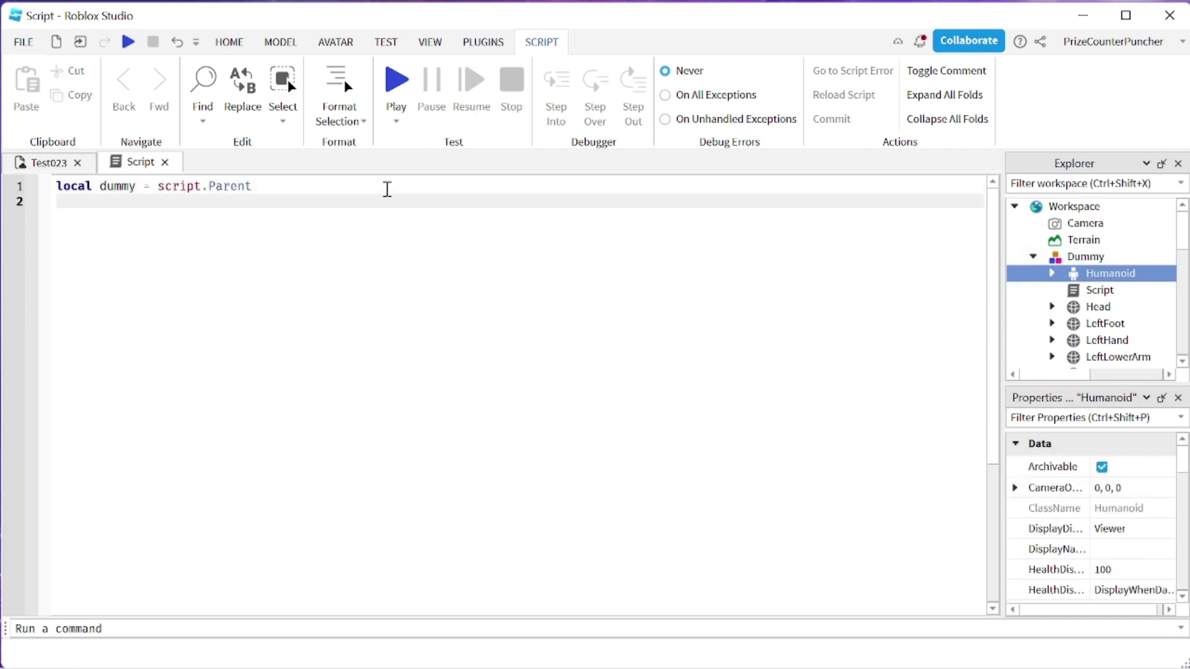
pyautogui.write('local humanoi')
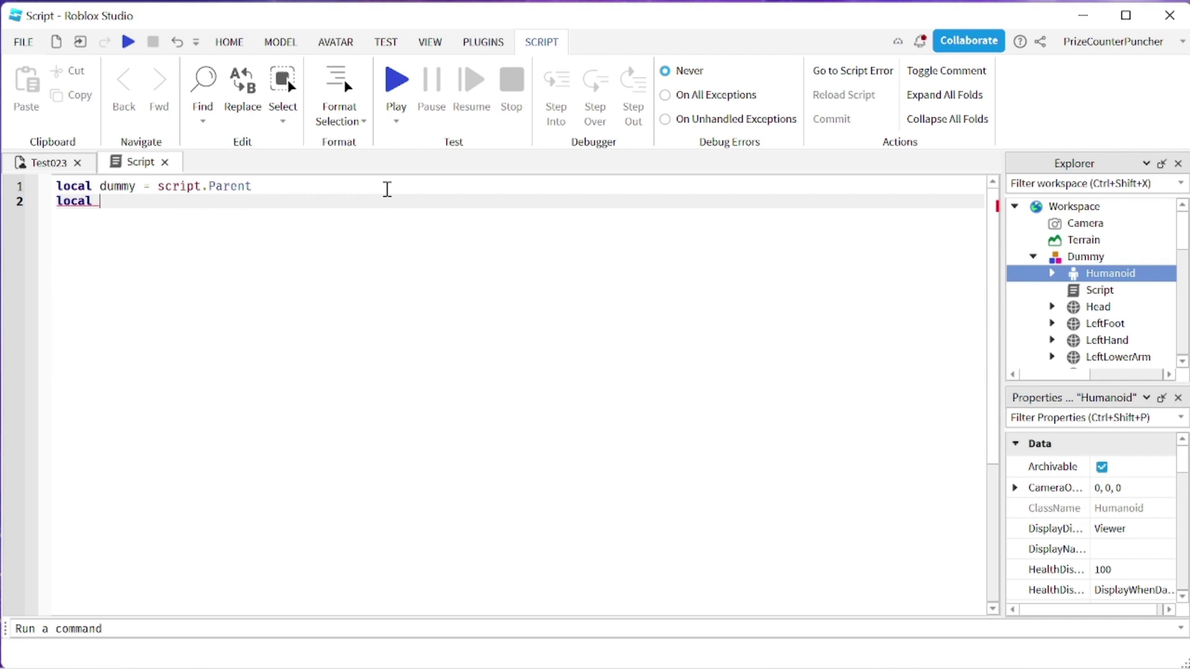
pyautogui.write('d = dummy')
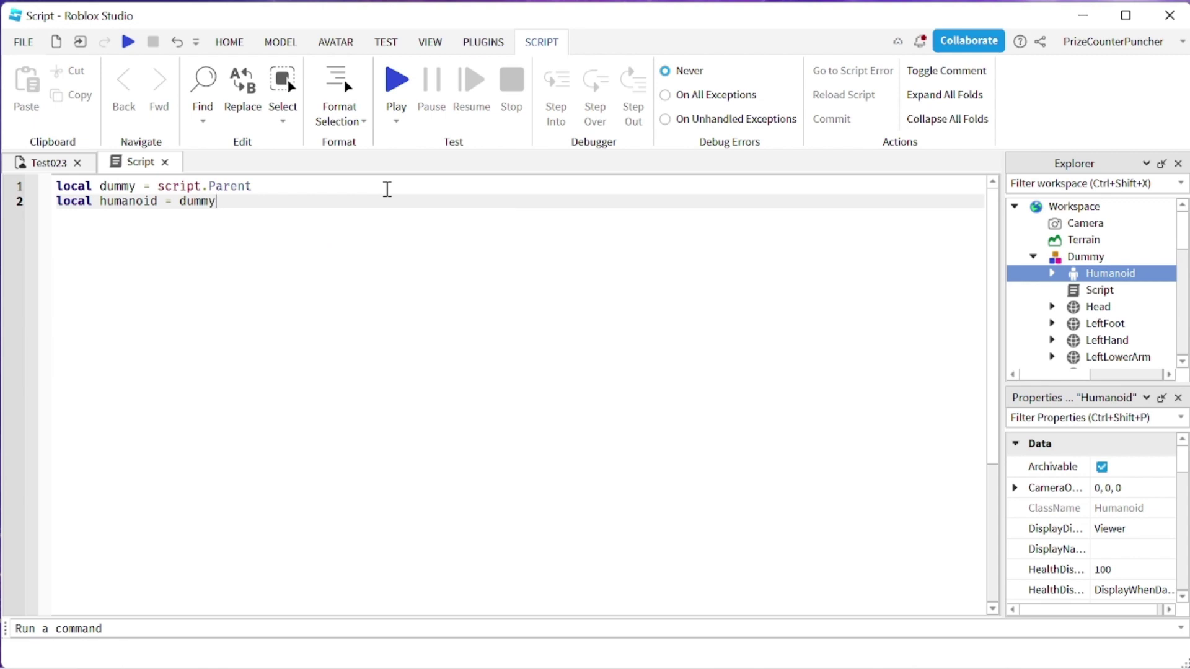
pyautogui.write(':w')
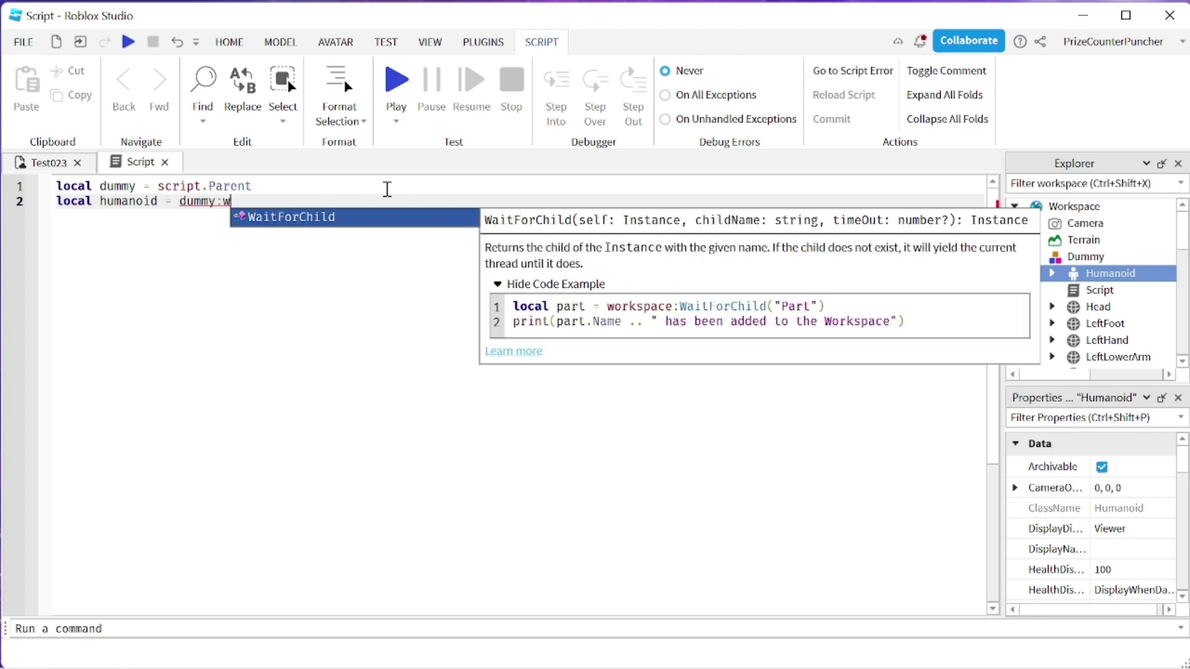
pyautogui.press('Tab')
pyautogui.write('"Huma')
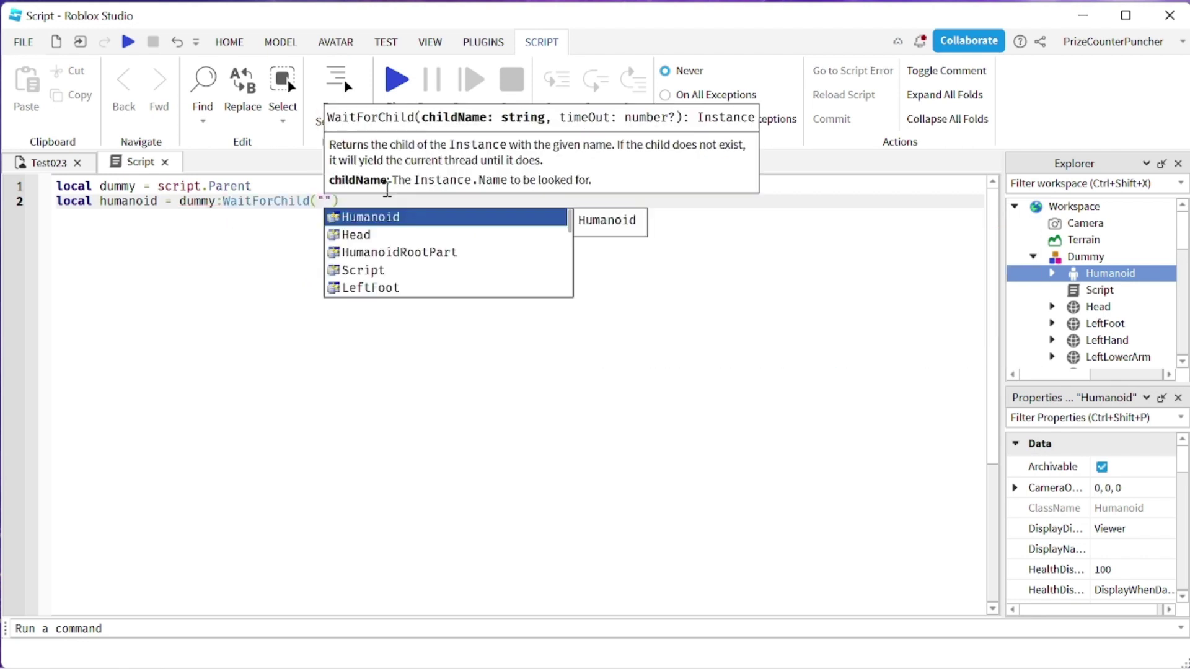
pyautogui.write('noid')
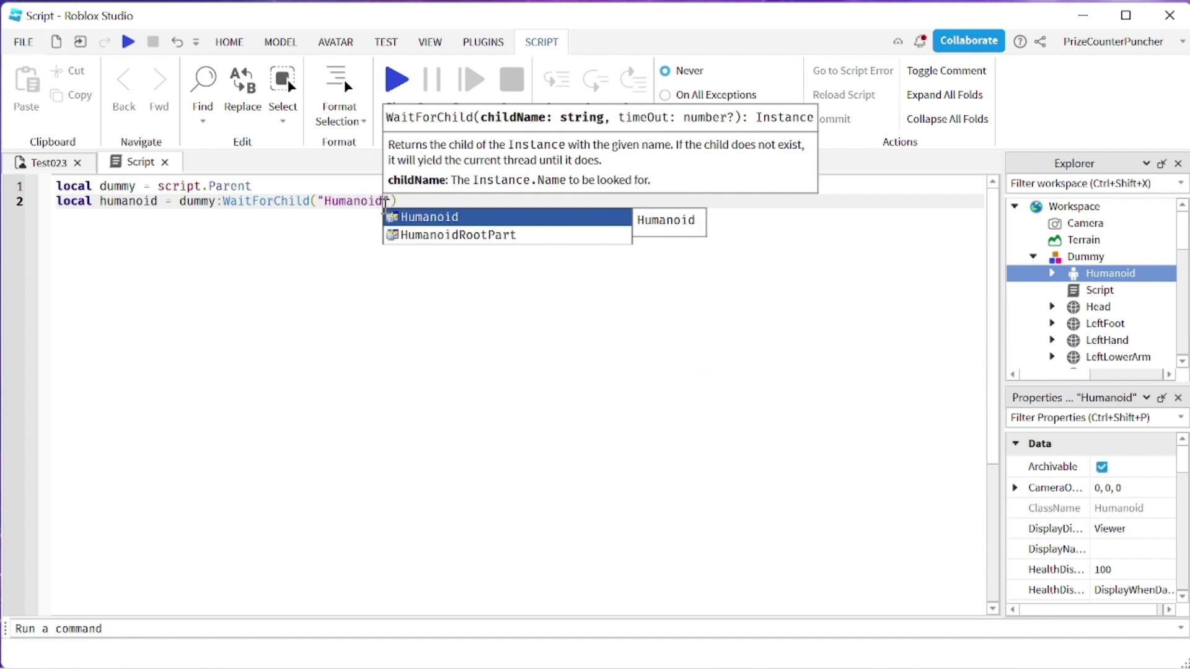
pyautogui.click(403, 284)
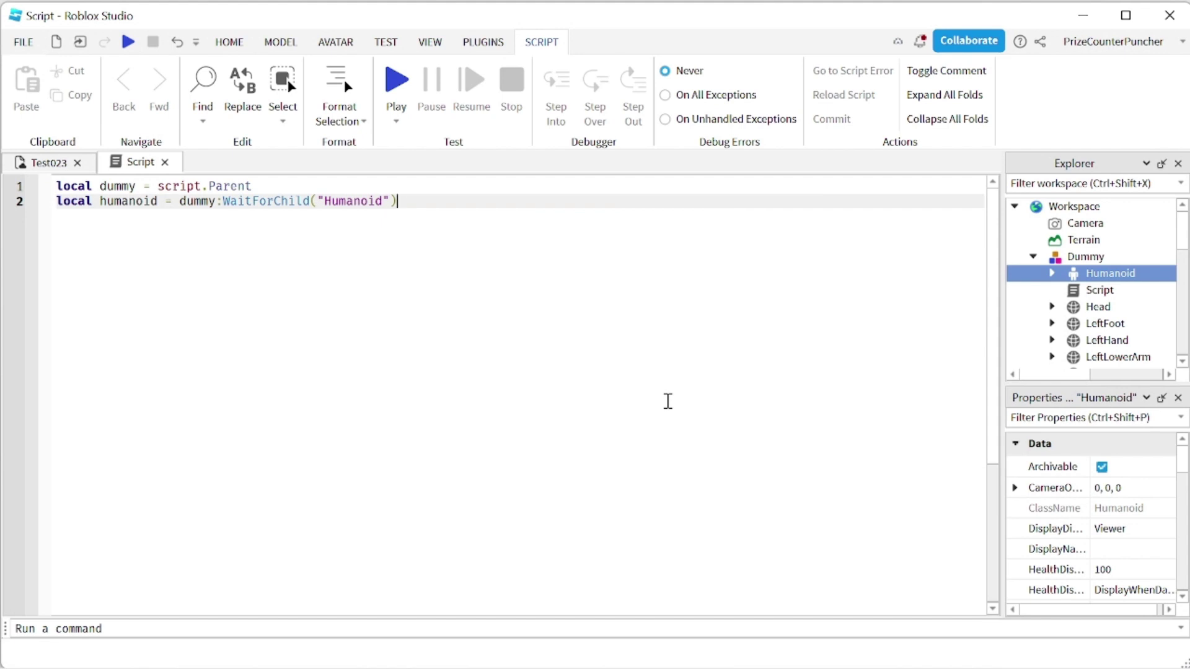
# Step: After a blank line, create an Animation object with local animation = Instance.new("Animation")
pyautogui.press('Return')
pyautogui.press('Return')
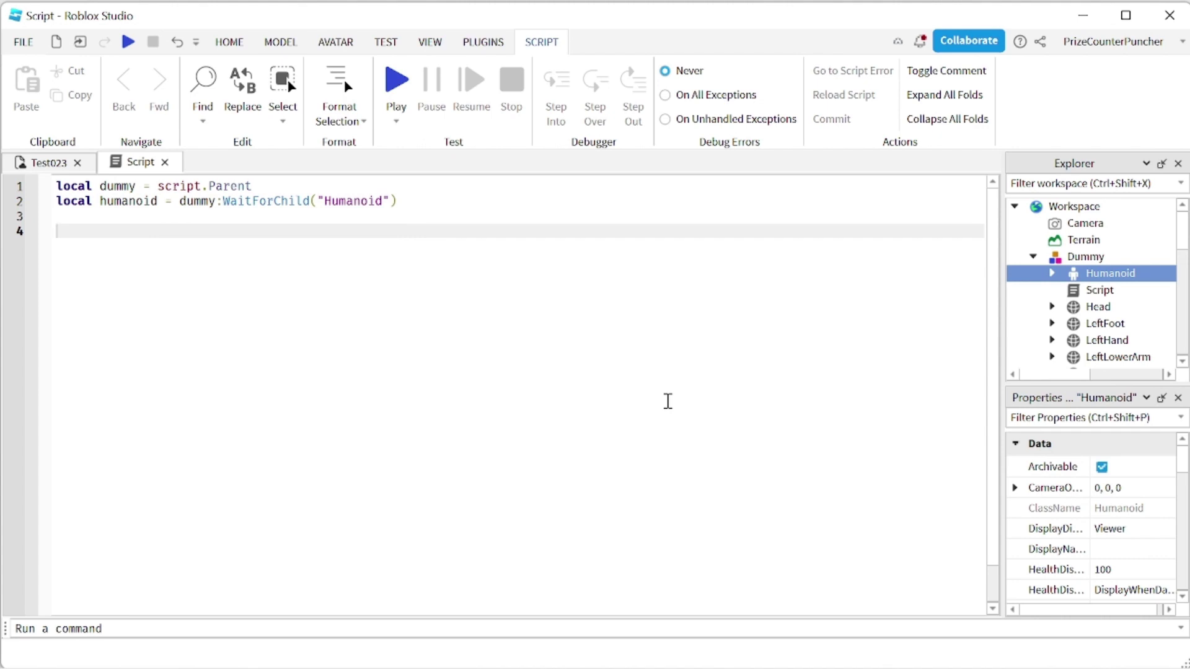
pyautogui.write('local')
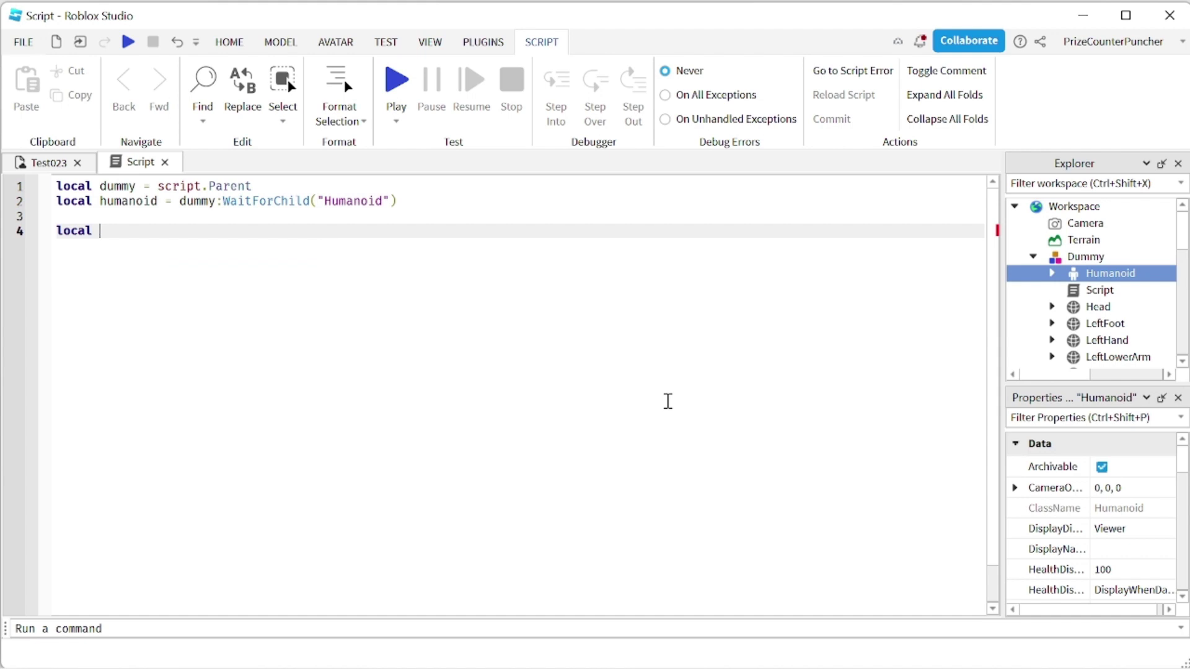
pyautogui.write('animation = Instance.n')
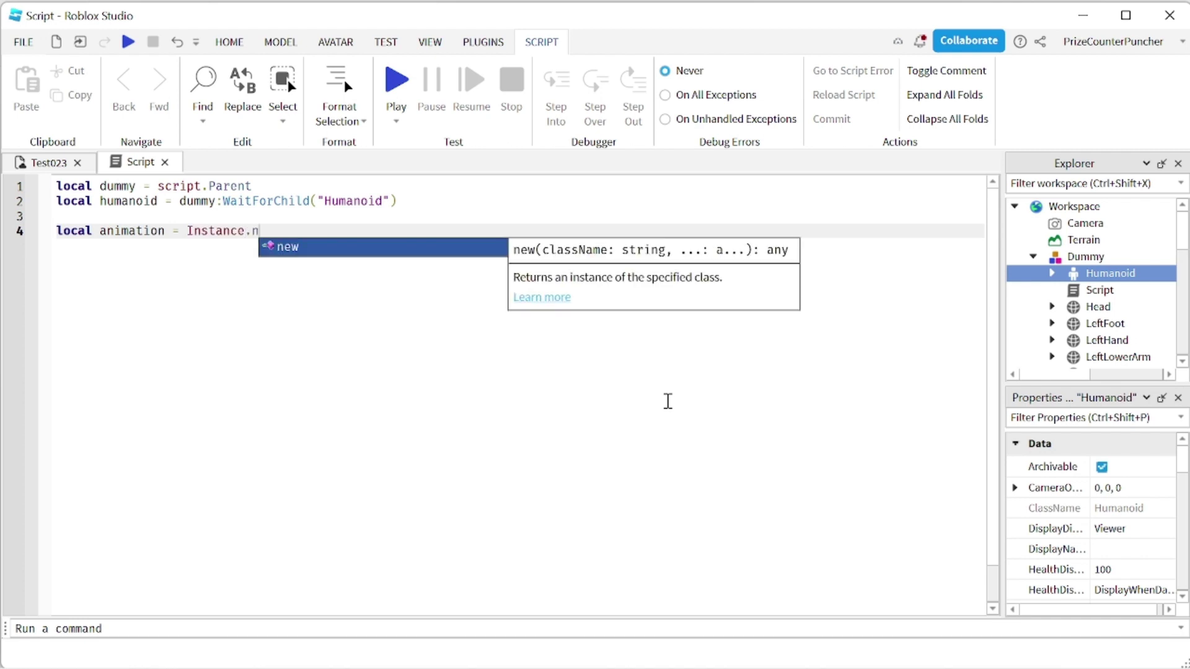
pyautogui.press('Tab')
pyautogui.write('"')
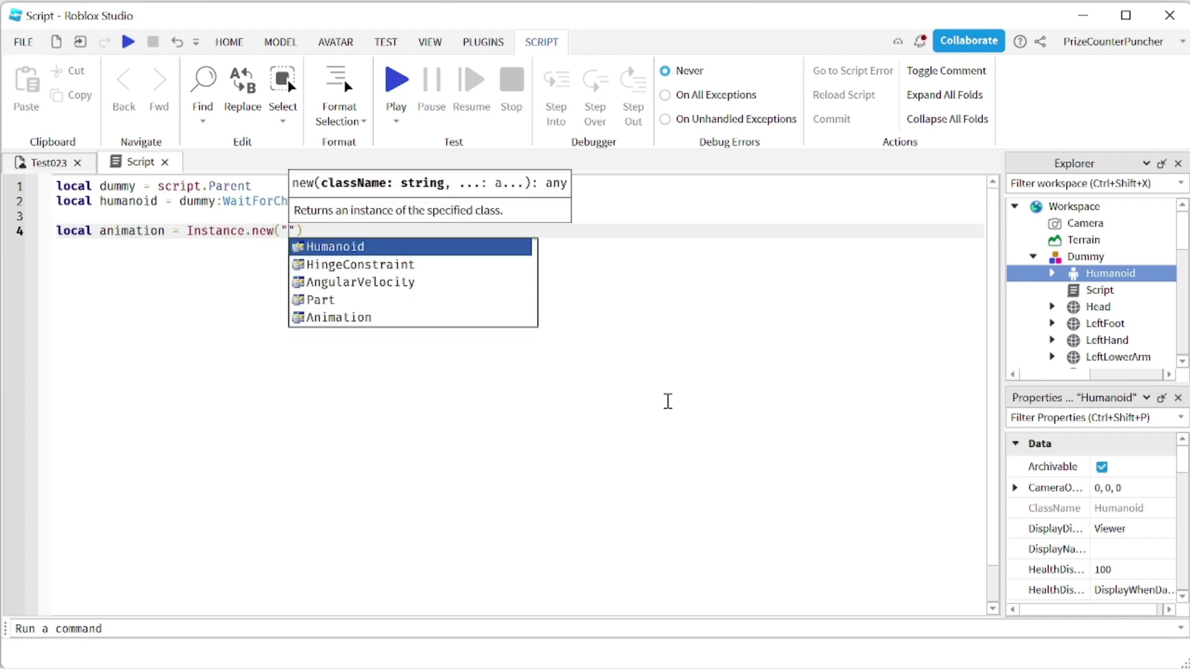
pyautogui.write('An')
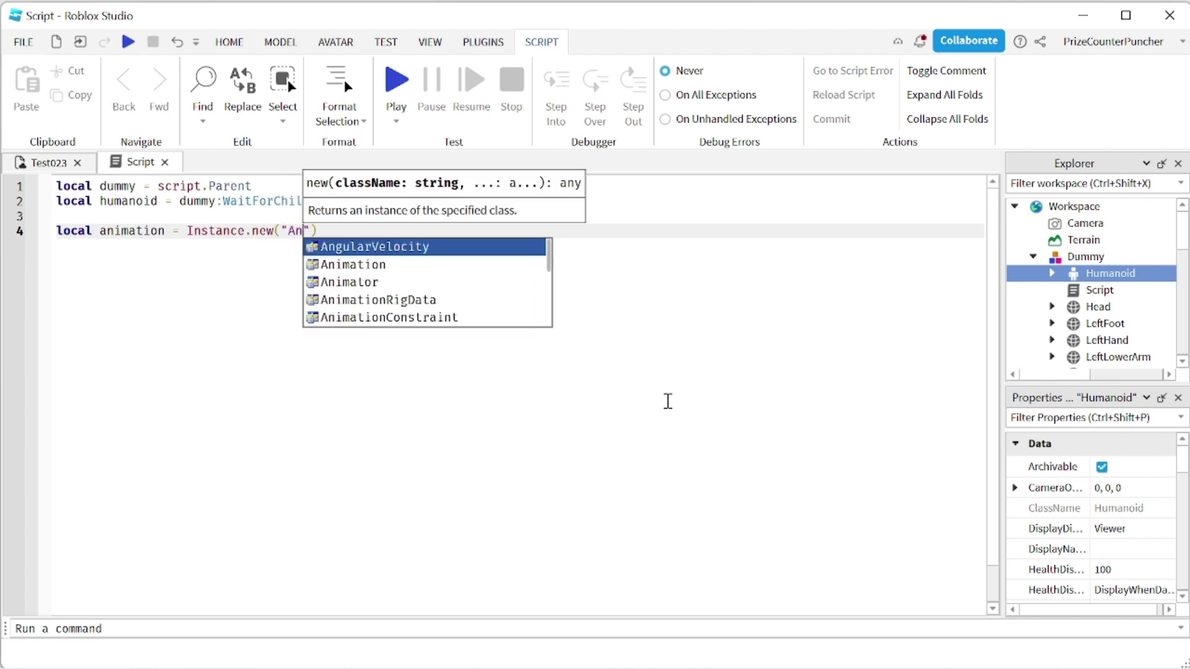
pyautogui.press('Down')
pyautogui.press('Tab')
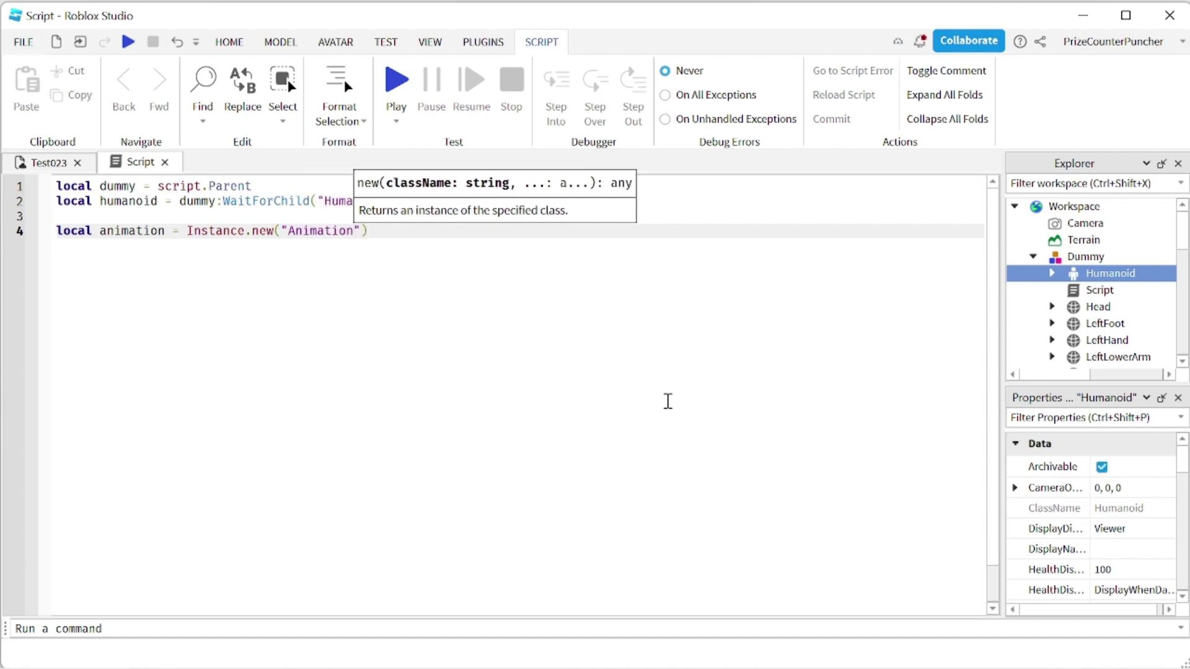
pyautogui.doubleClick(141, 233)
pyautogui.click(394, 234)
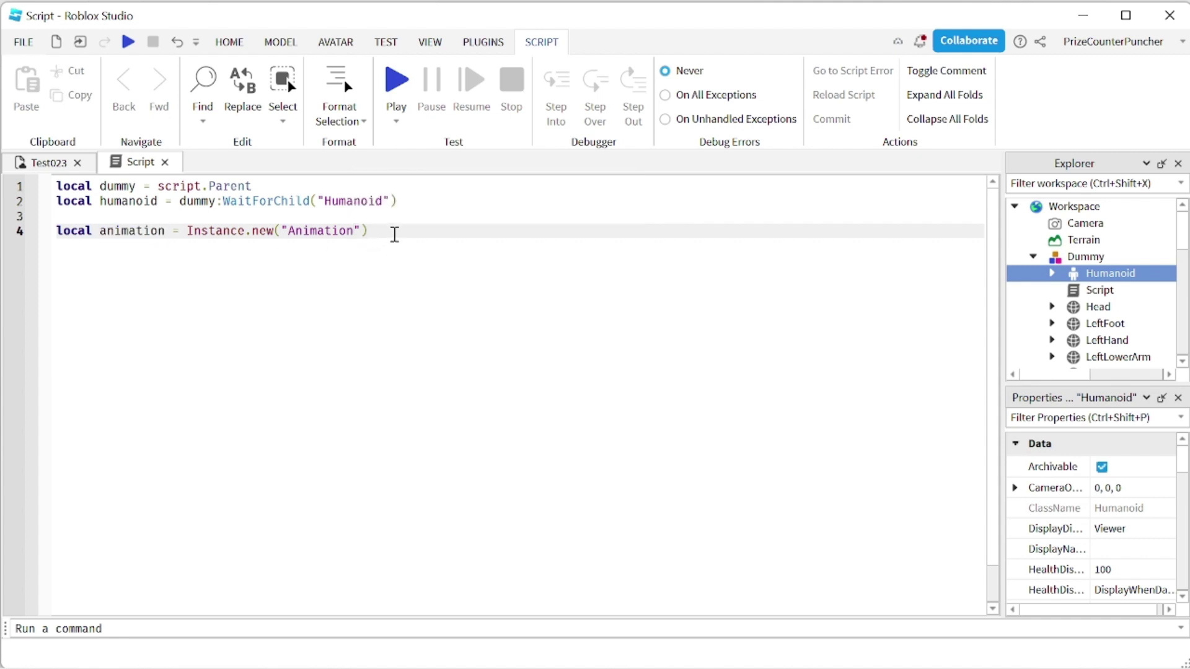
# Step: Start an assignment to animation.AnimationId on line 5, ending with the equals sign
pyautogui.press('Return')
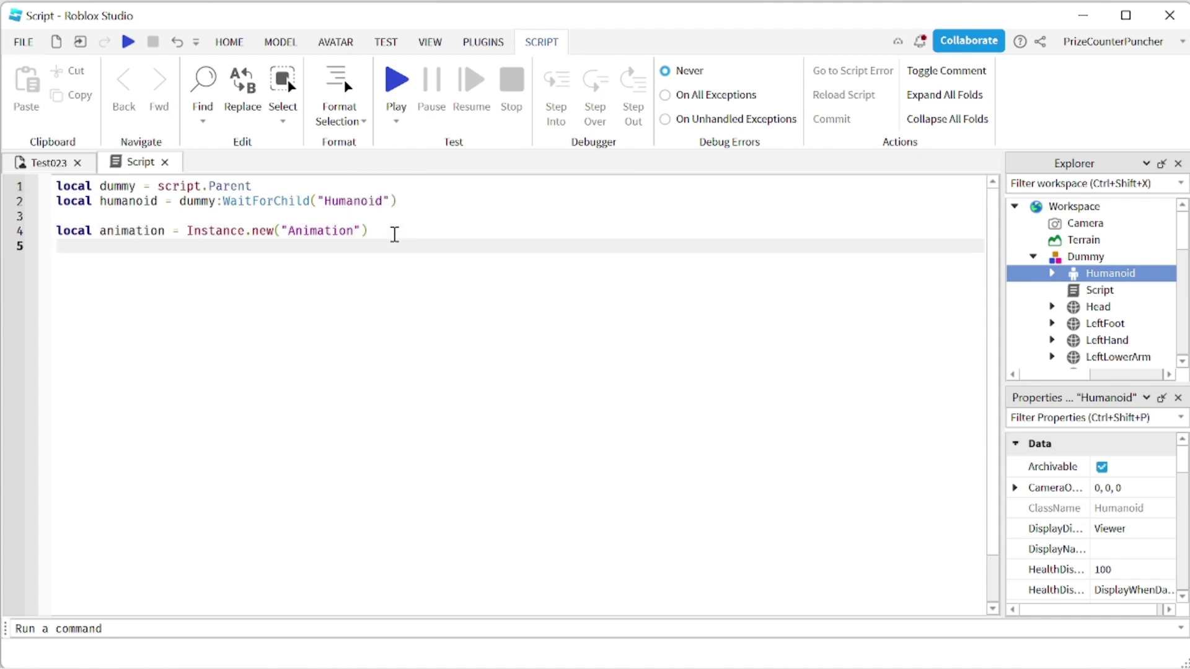
pyautogui.write('animation.')
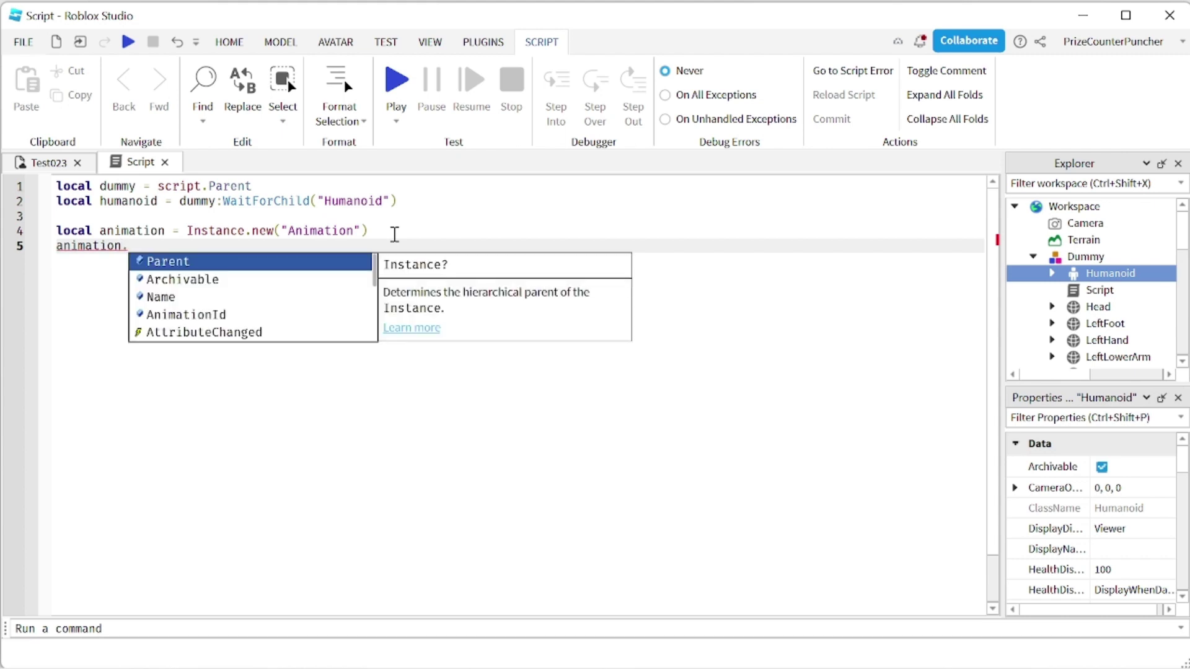
pyautogui.write('Animation')
pyautogui.press('Tab')
pyautogui.write('=')
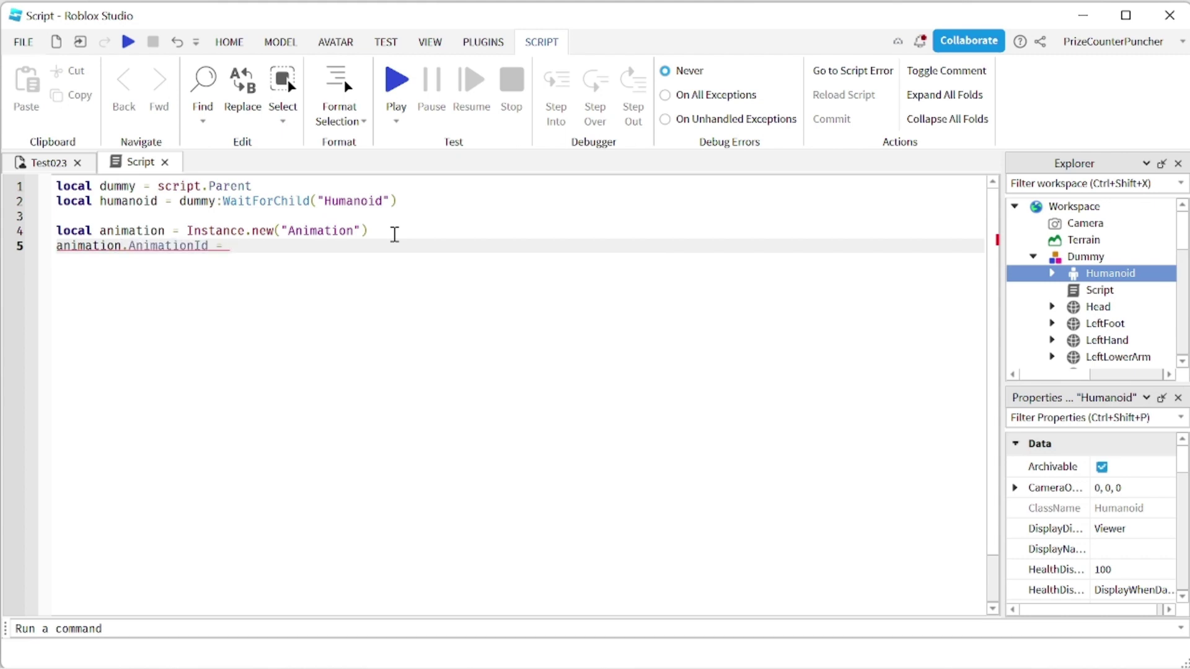
# Step: Copy the asset ID of the first Wave Animation from the inventory's animations in the Toolbox
pyautogui.click(234, 44)
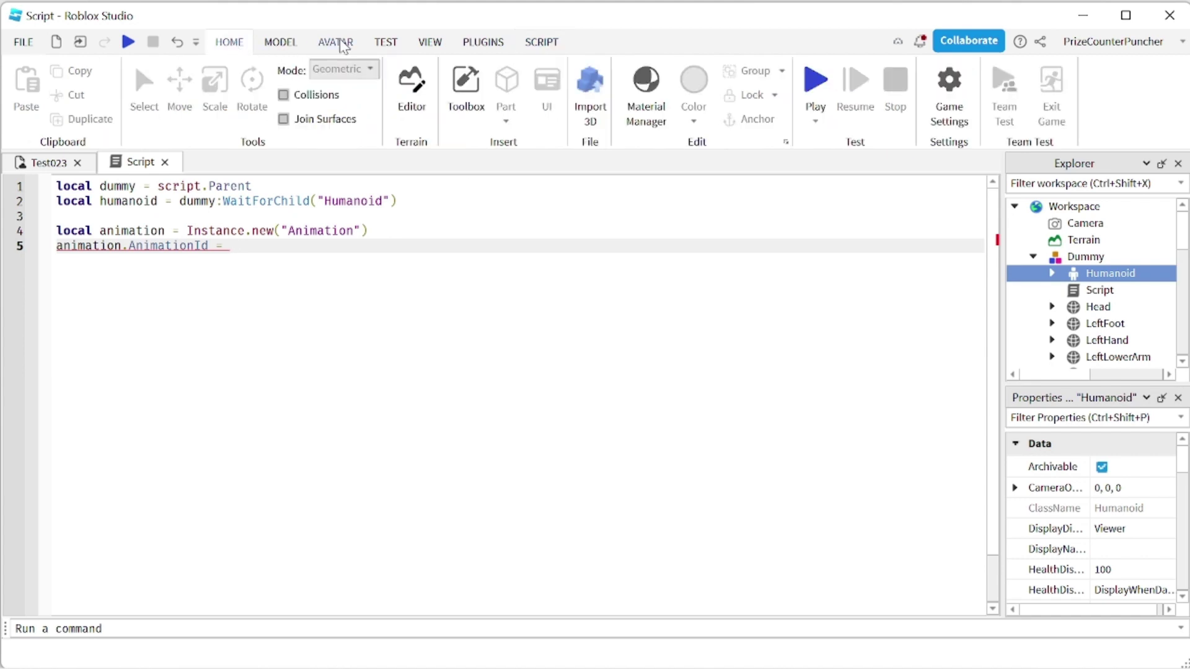
pyautogui.click(468, 93)
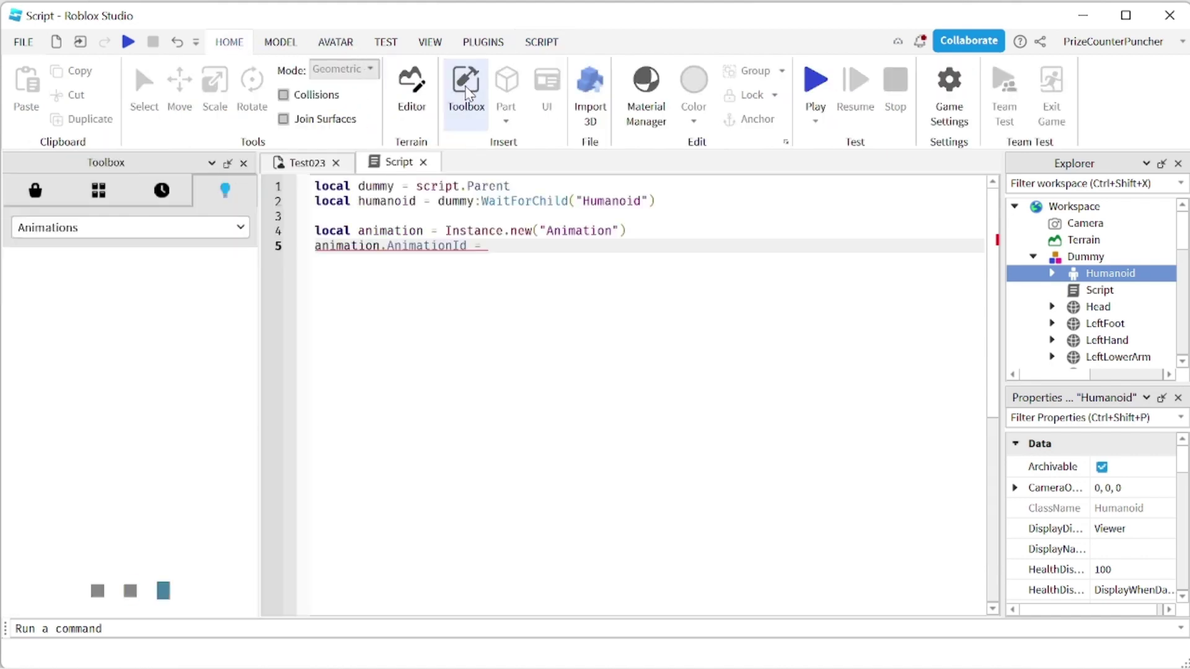
pyautogui.click(225, 194)
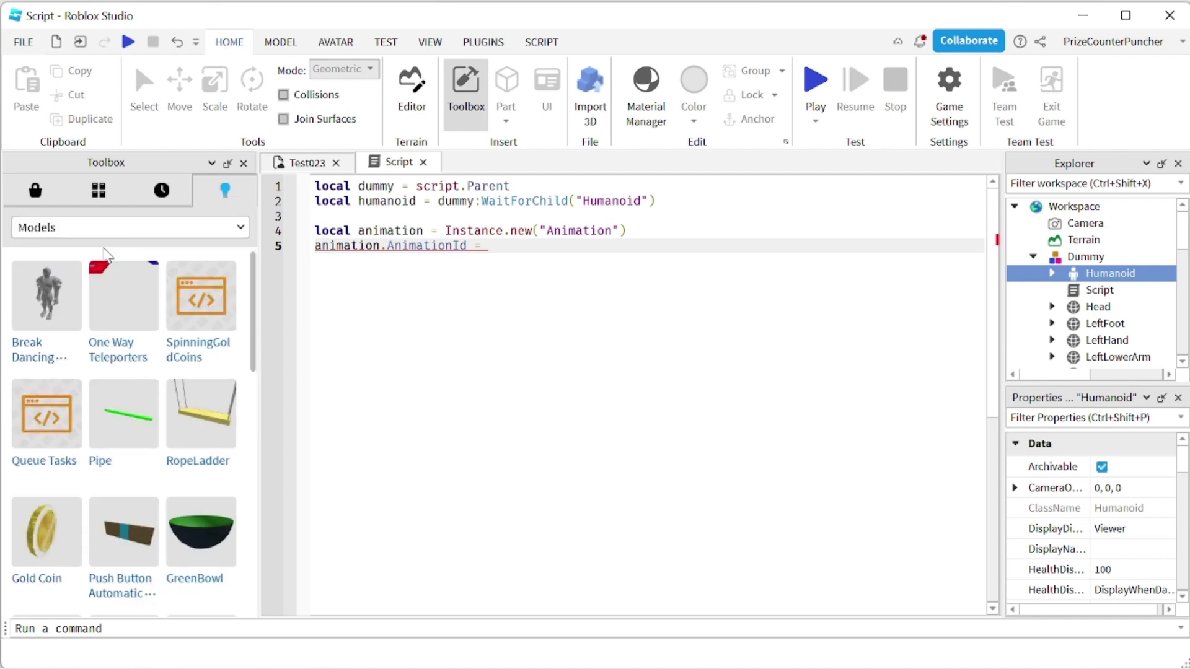
pyautogui.click(62, 233)
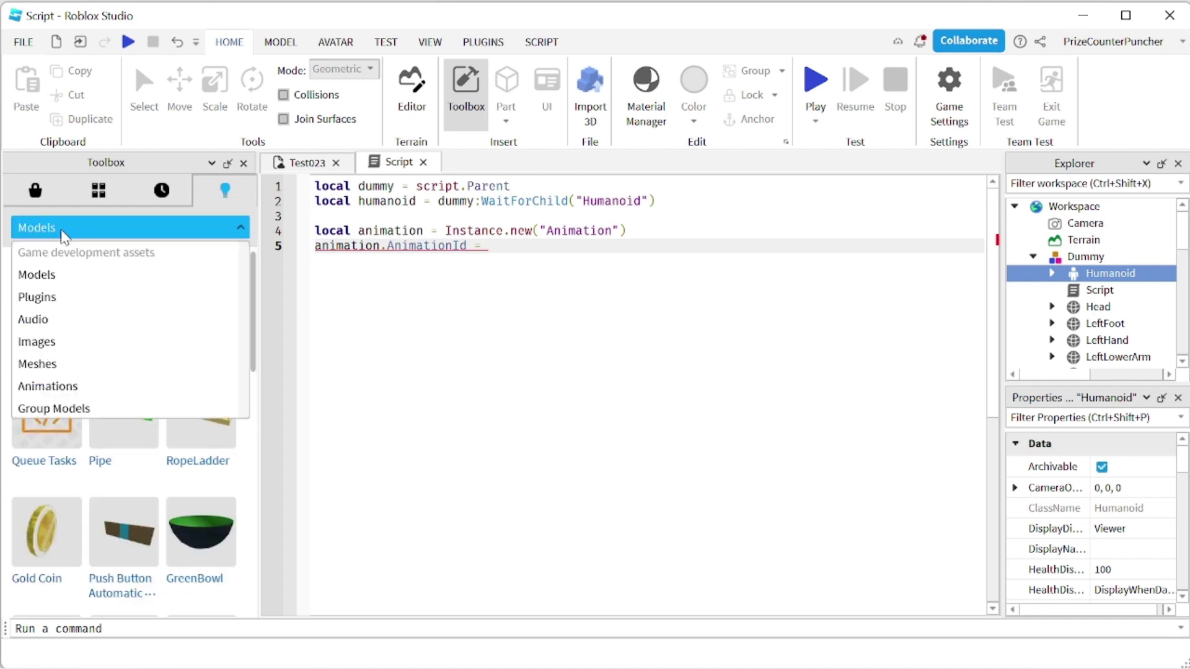
pyautogui.click(60, 387)
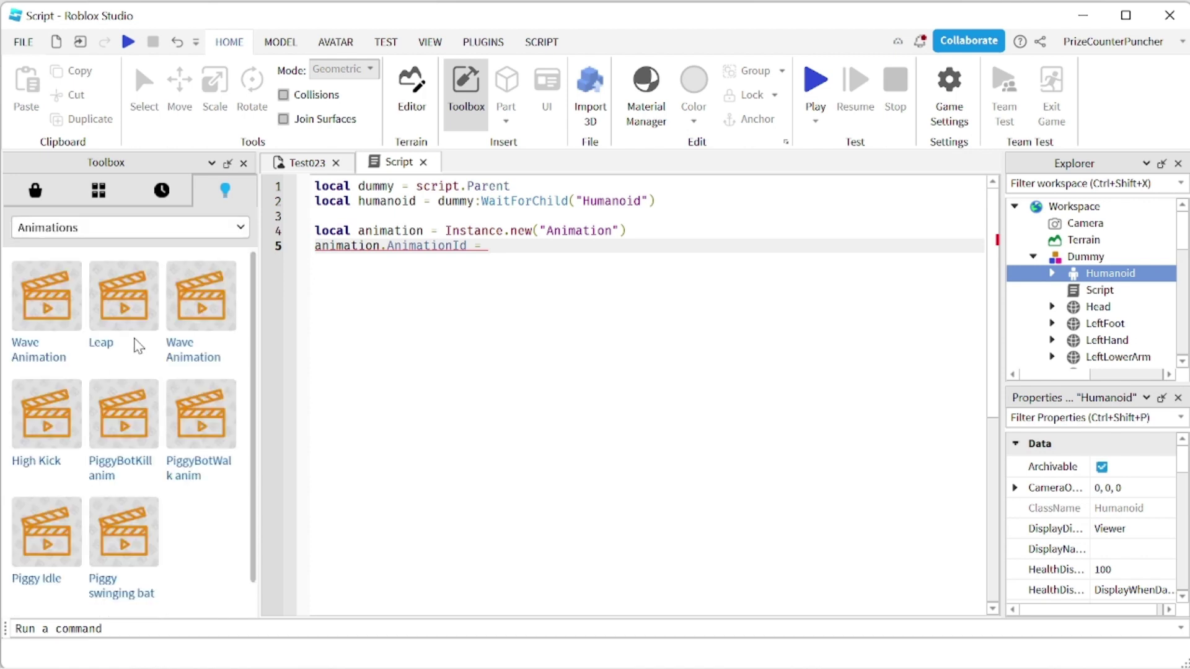
pyautogui.moveTo(53, 304)
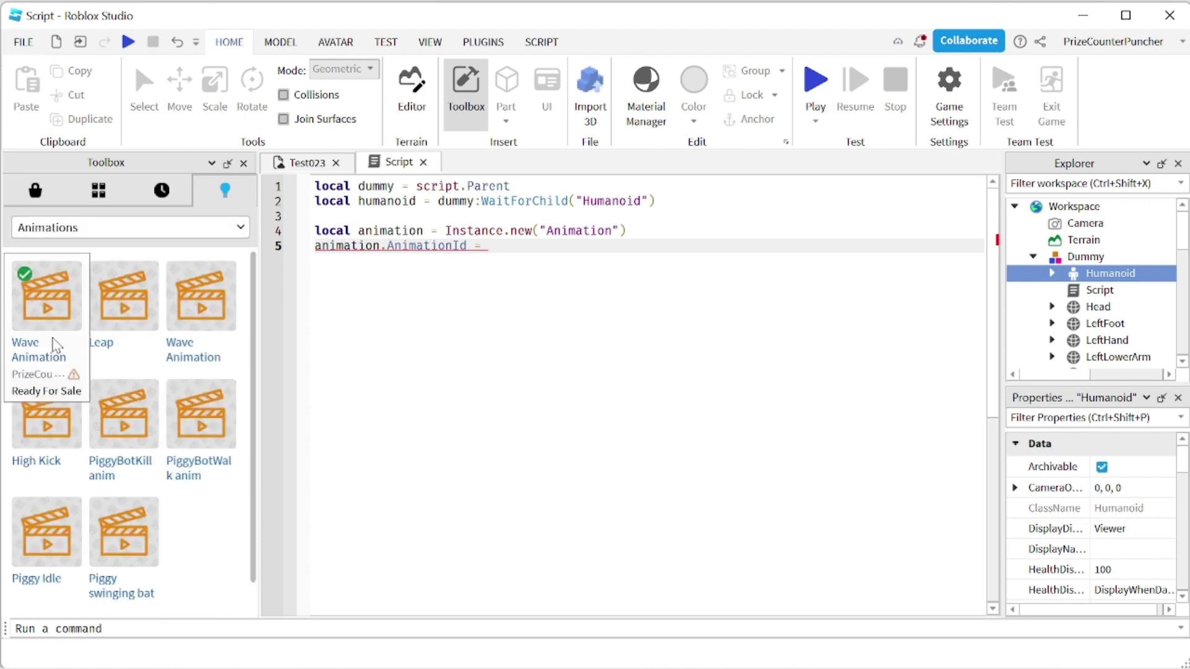
pyautogui.rightClick(46, 307)
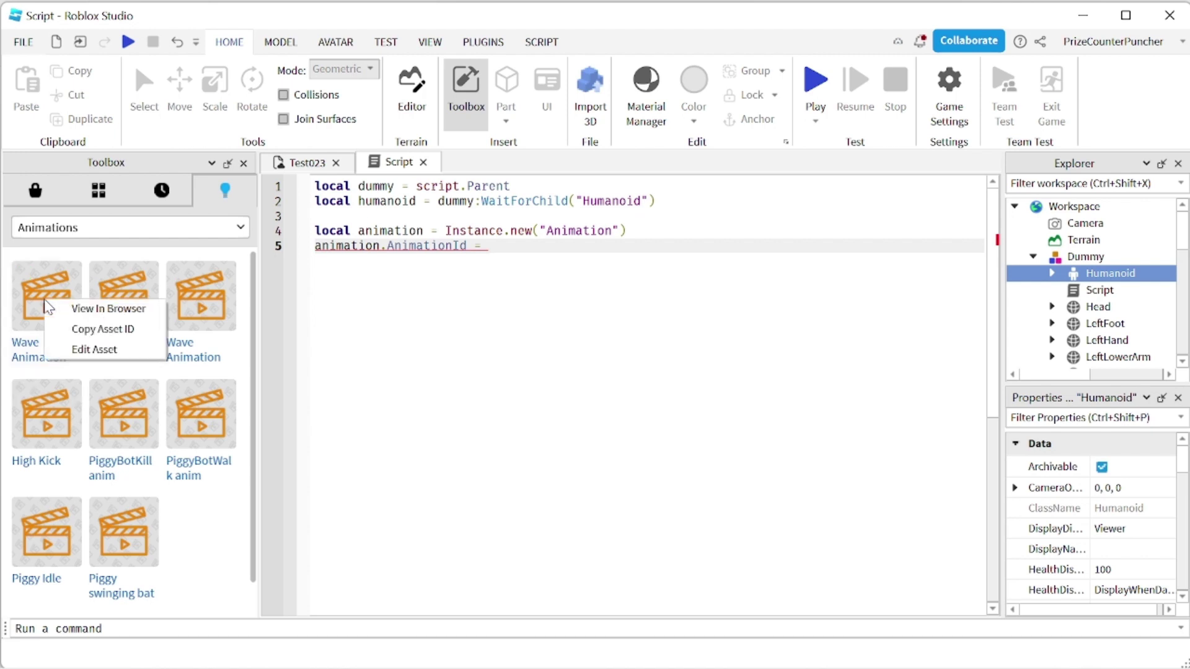
pyautogui.click(80, 331)
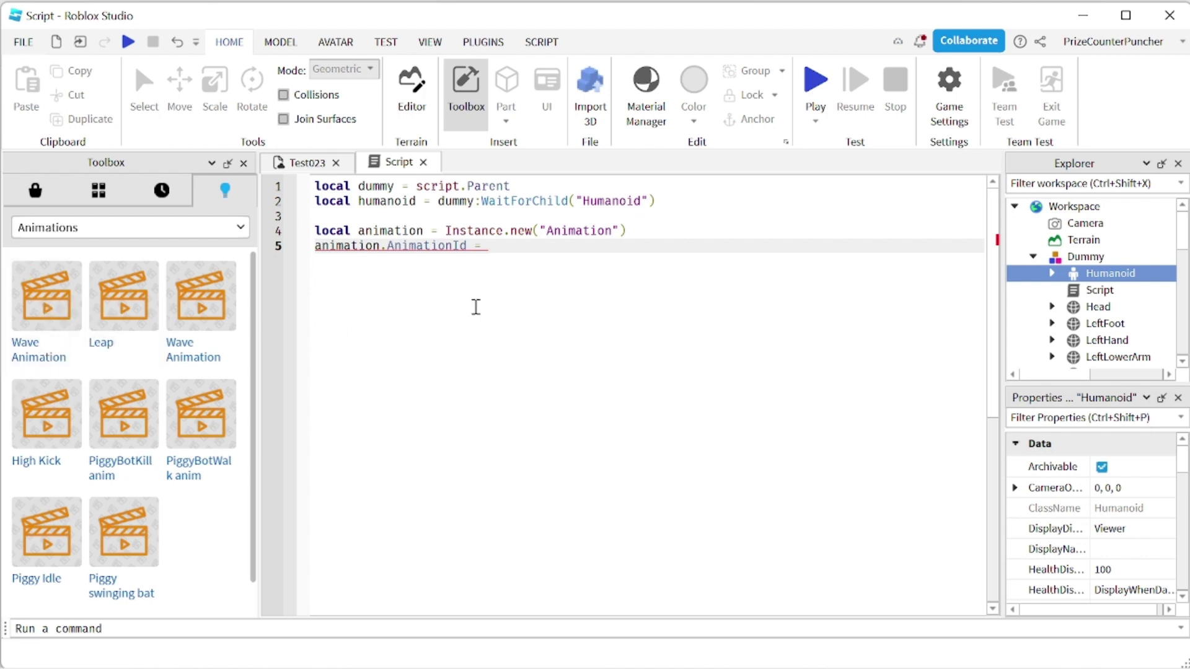
pyautogui.write('"')
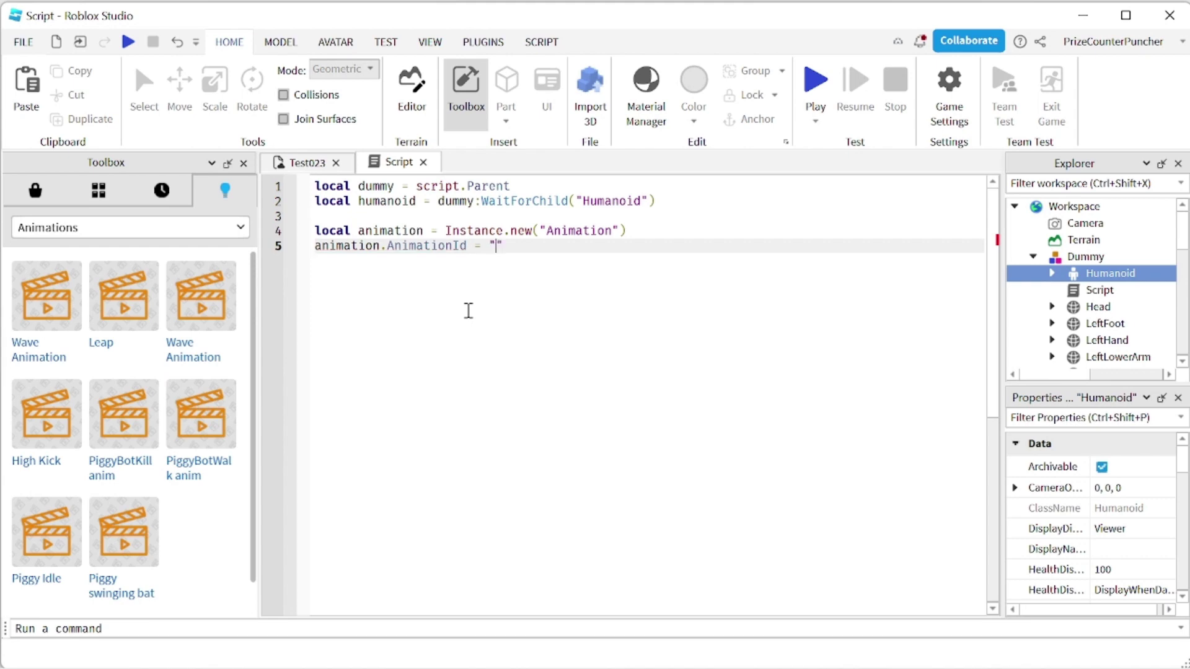
pyautogui.write('rbxassetid://')
pyautogui.hotkey('ctrl', 'v')
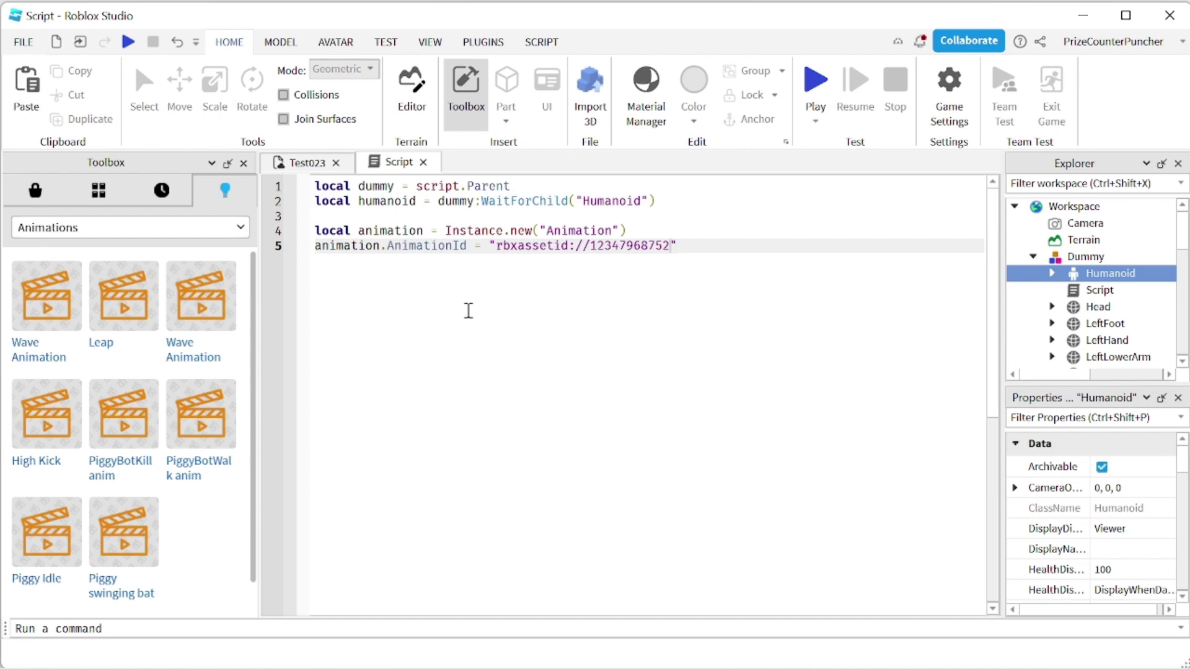
pyautogui.moveTo(55, 289)
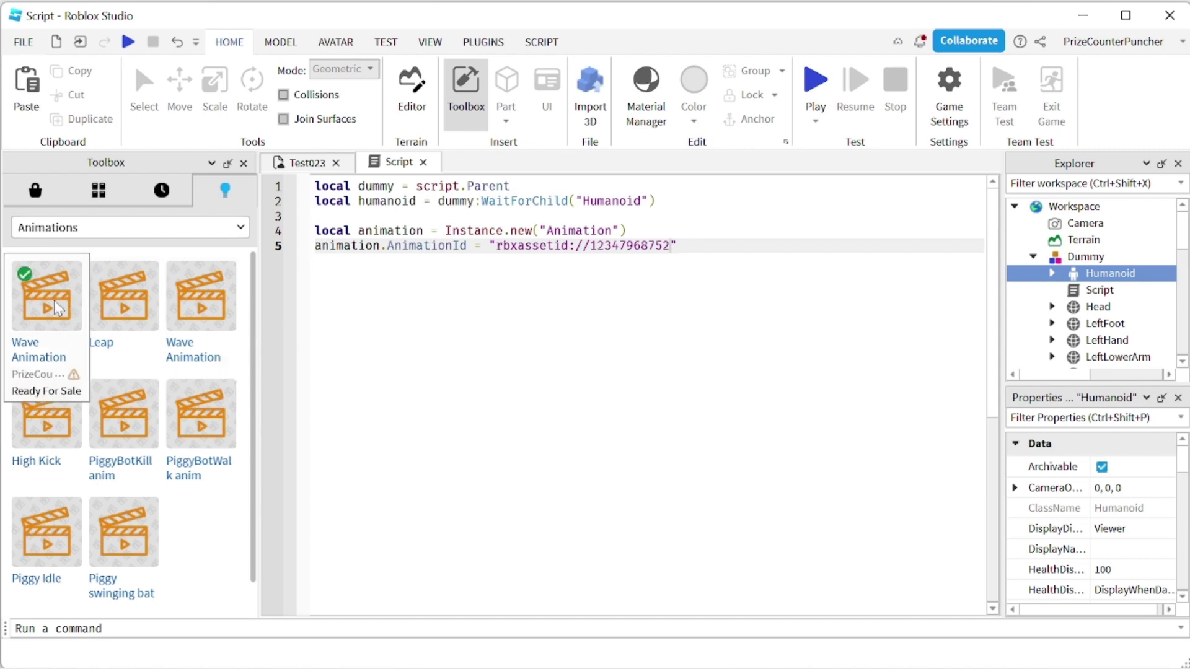
pyautogui.click(244, 164)
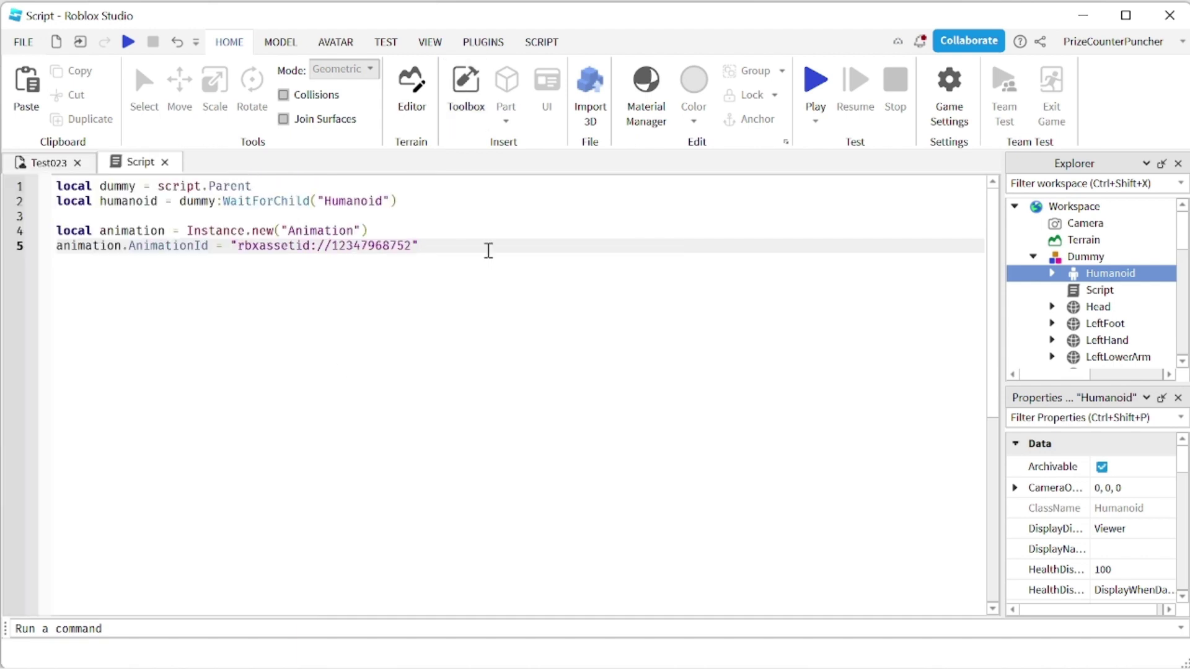
# Step: After a blank line below the AnimationId assignment, declare local waveTrack = humanoid:LoadAnimation() with empty parentheses
pyautogui.click(410, 225)
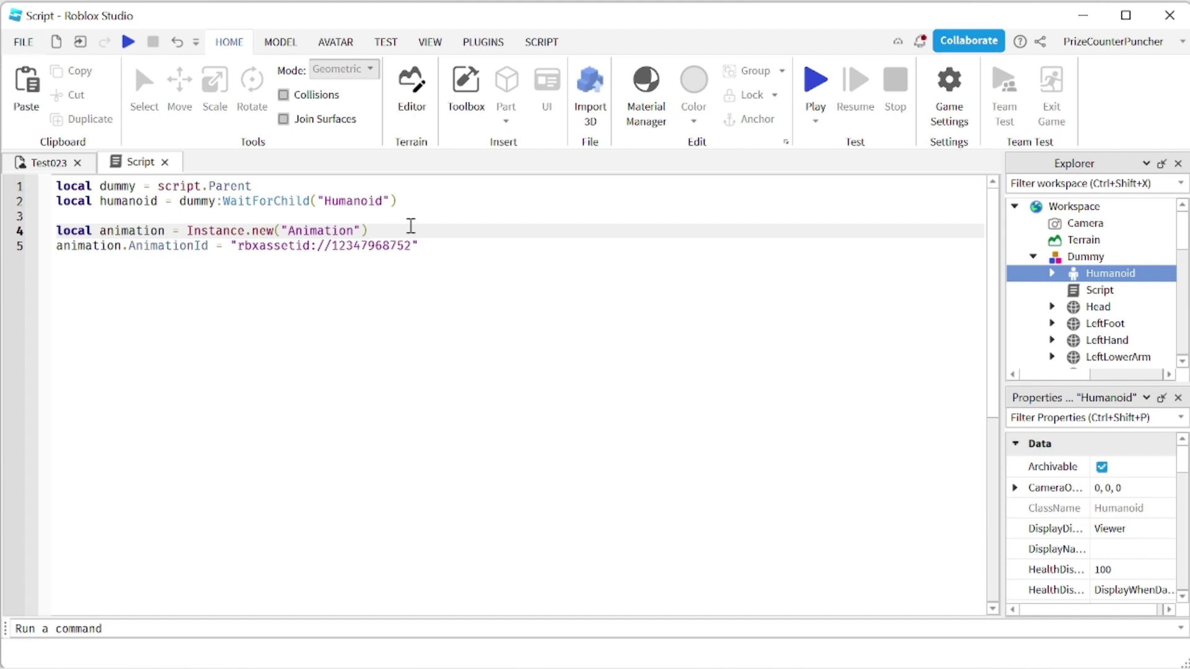
pyautogui.click(442, 242)
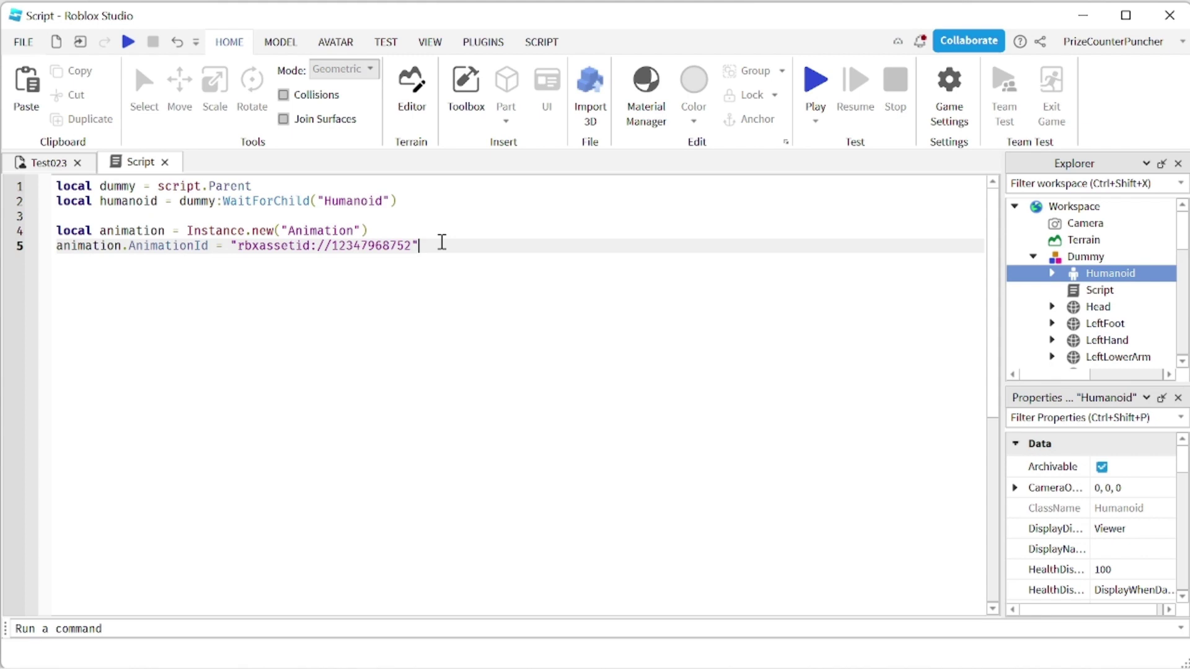
pyautogui.press('Return')
pyautogui.press('Return')
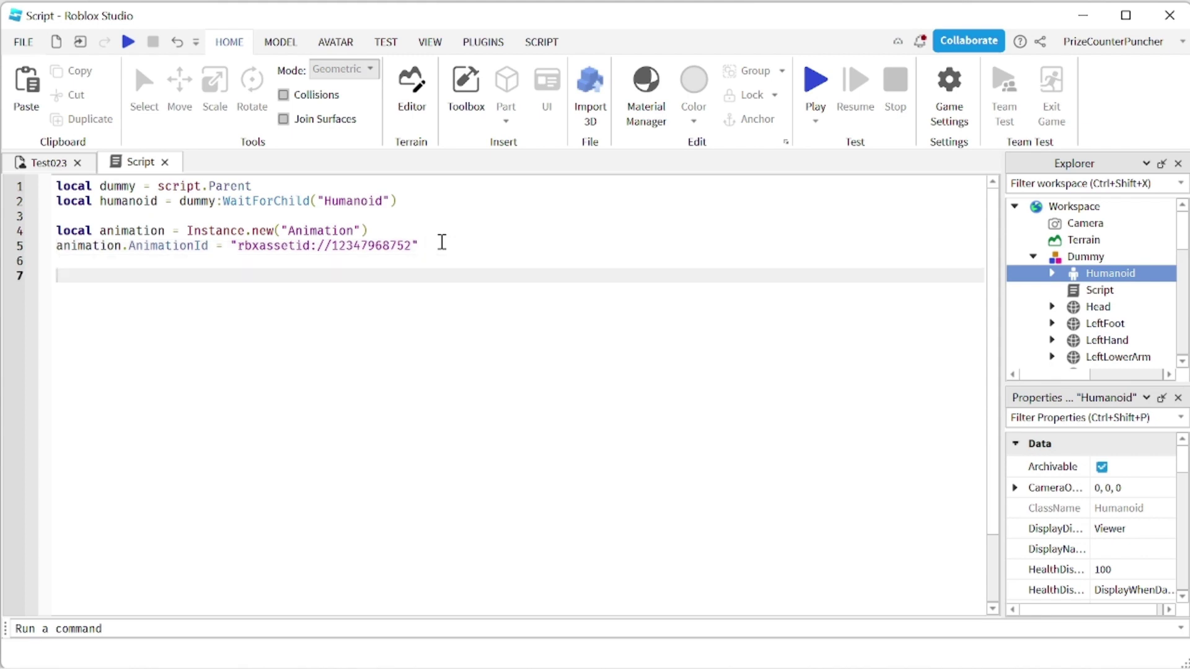
pyautogui.write('local waveTrack = ')
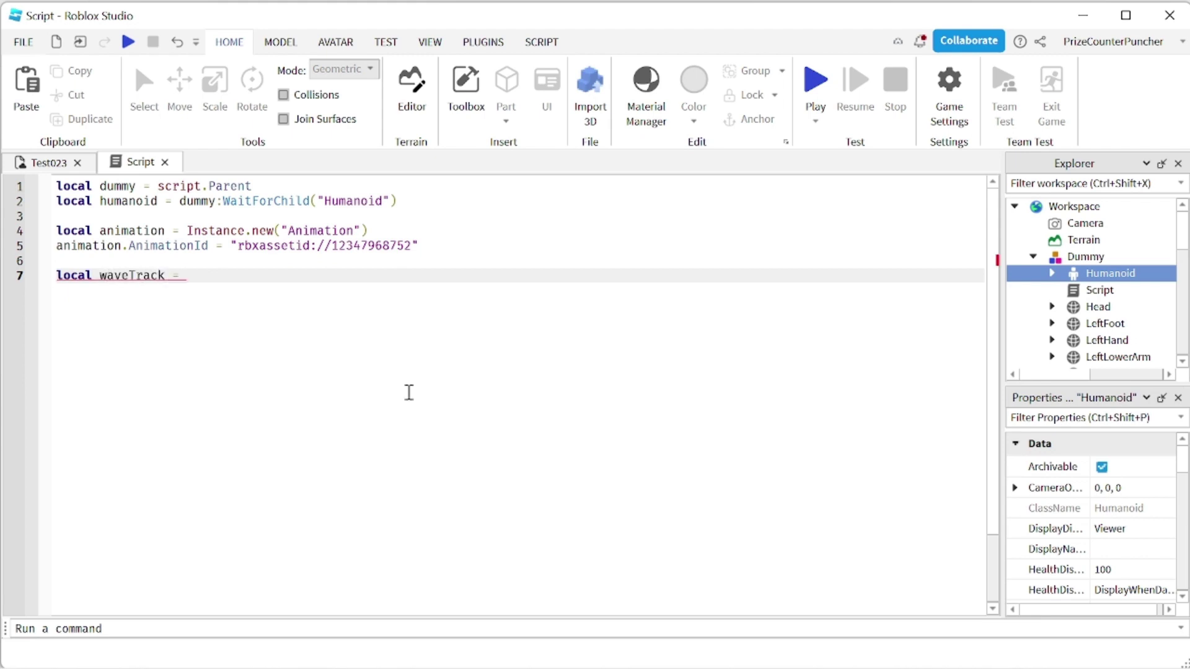
pyautogui.write('hu')
pyautogui.press('Tab')
pyautogui.write(':L')
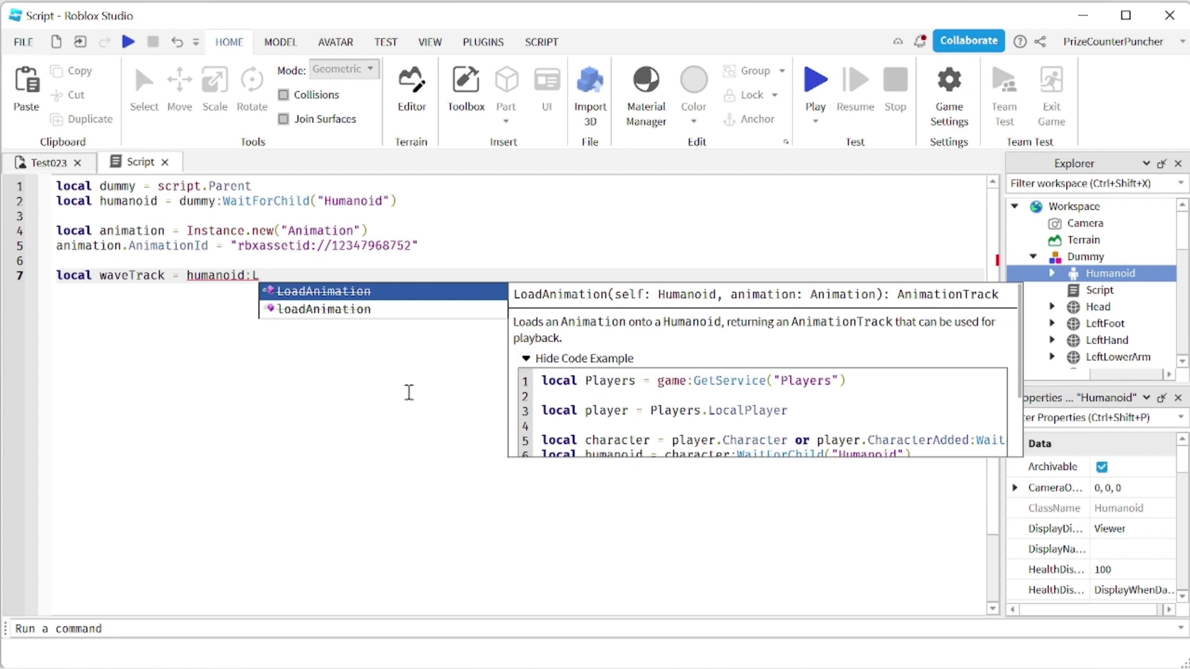
pyautogui.write('oadAni')
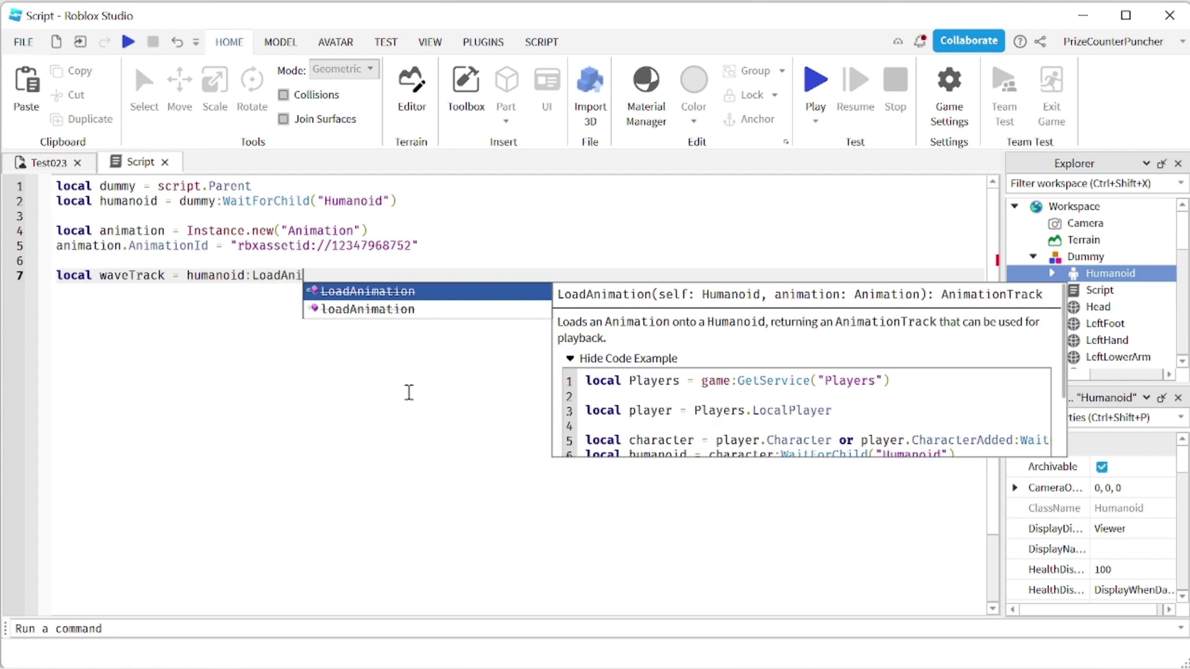
pyautogui.write('matio')
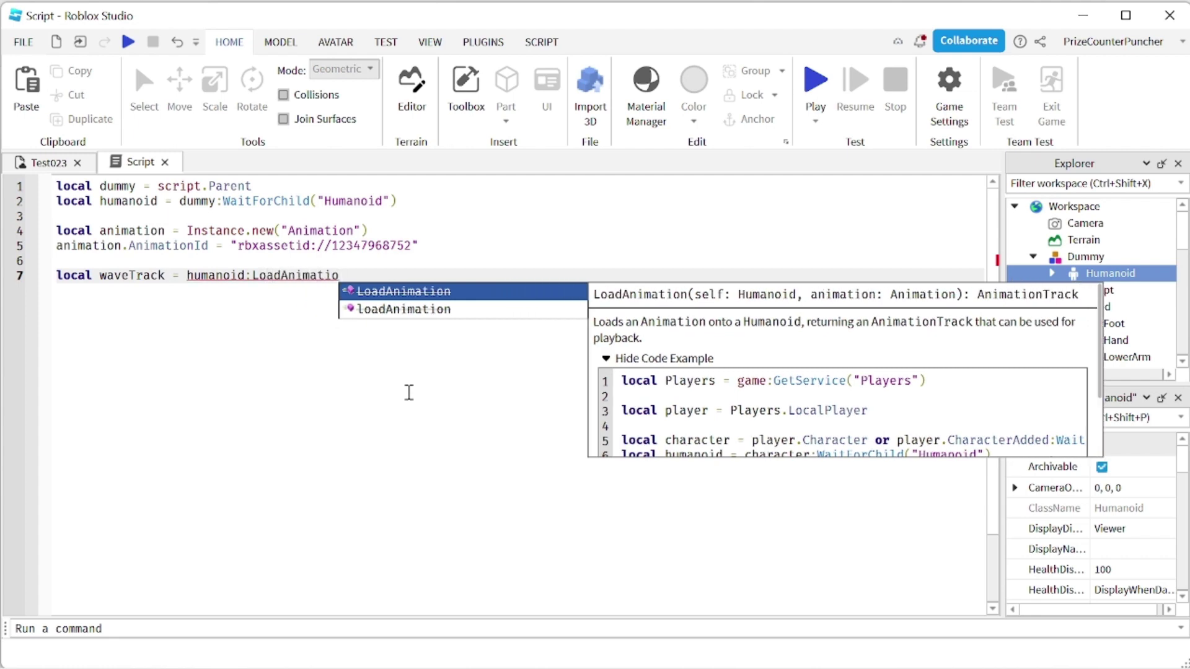
pyautogui.write('n')
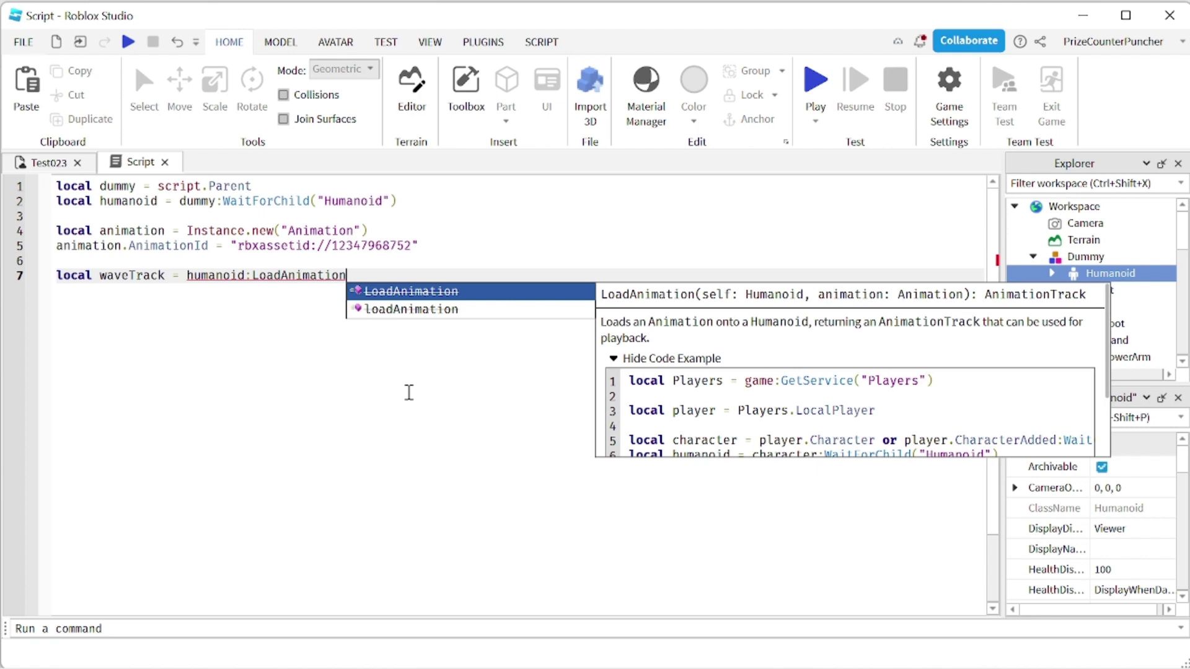
pyautogui.write('()')
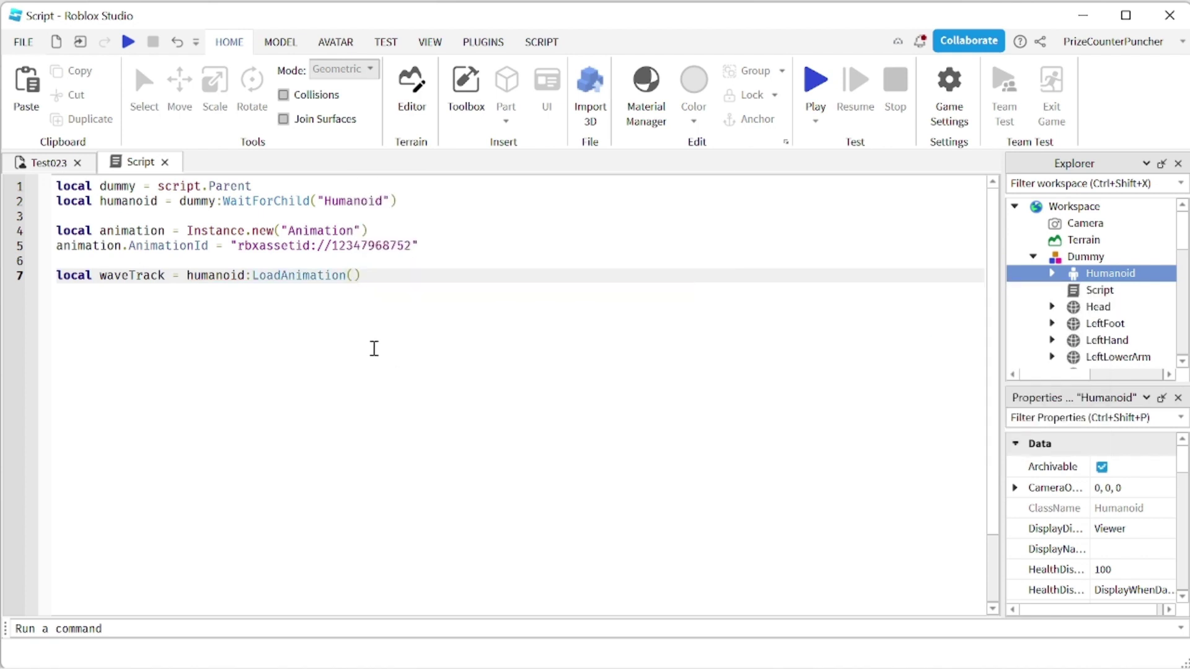
# Step: Copy the variable name animation from its declaration and insert it as the argument of LoadAnimation
pyautogui.click(355, 275)
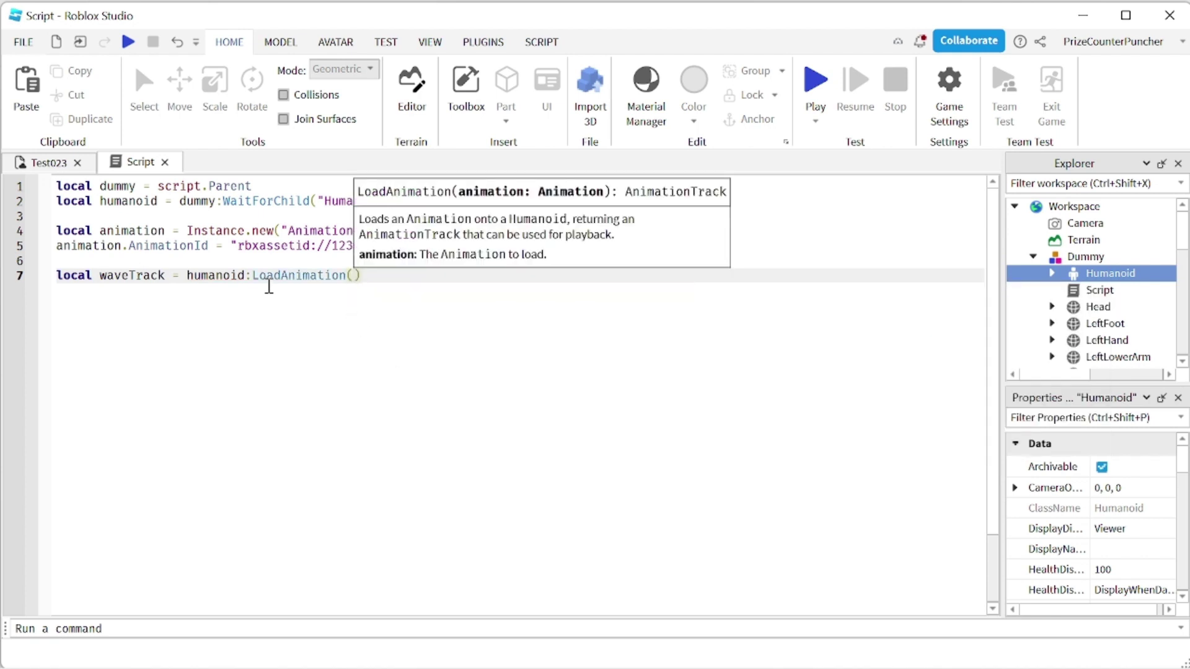
pyautogui.doubleClick(137, 232)
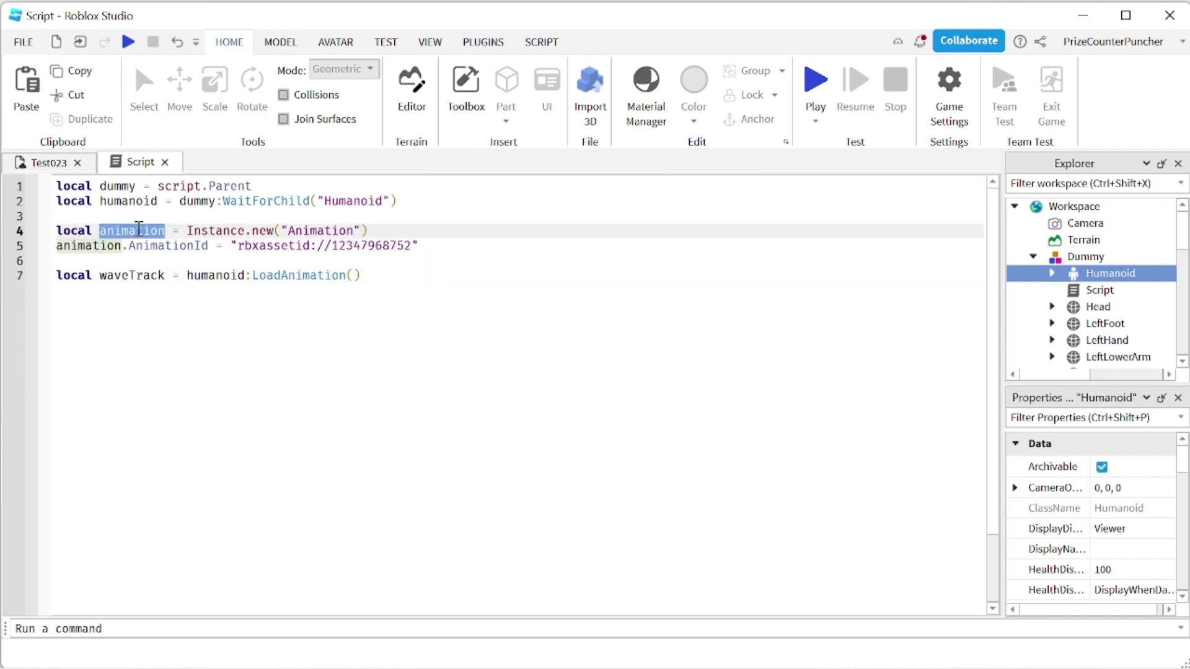
pyautogui.rightClick(137, 233)
pyautogui.click(184, 81)
pyautogui.click(355, 276)
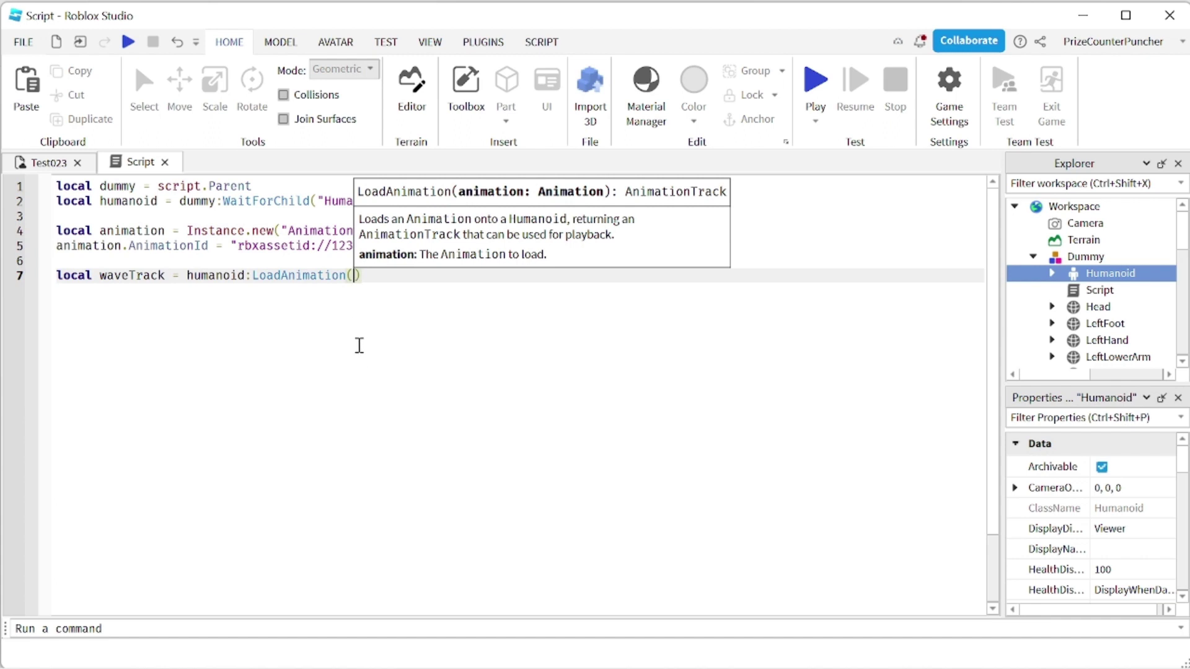
pyautogui.hotkey('ctrl', 'v')
pyautogui.press('Up')
pyautogui.press('Up')
pyautogui.press('Up')
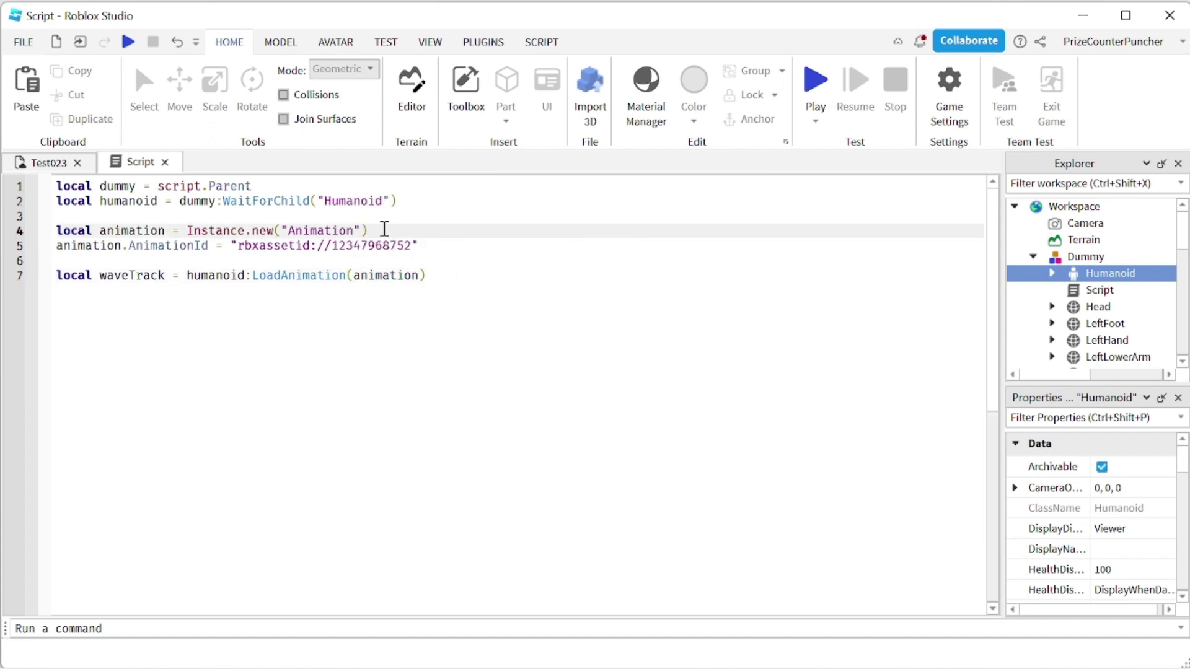
pyautogui.click(437, 243)
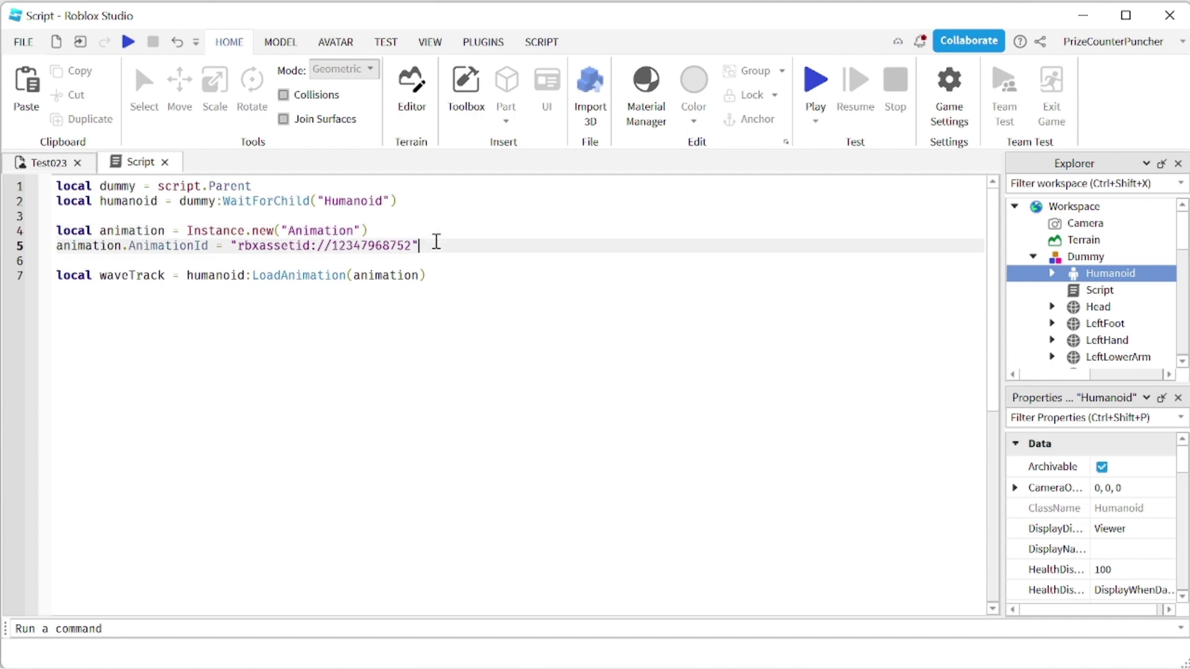
# Step: Add the call waveTrack:Play() on the line directly below the waveTrack declaration
pyautogui.click(439, 275)
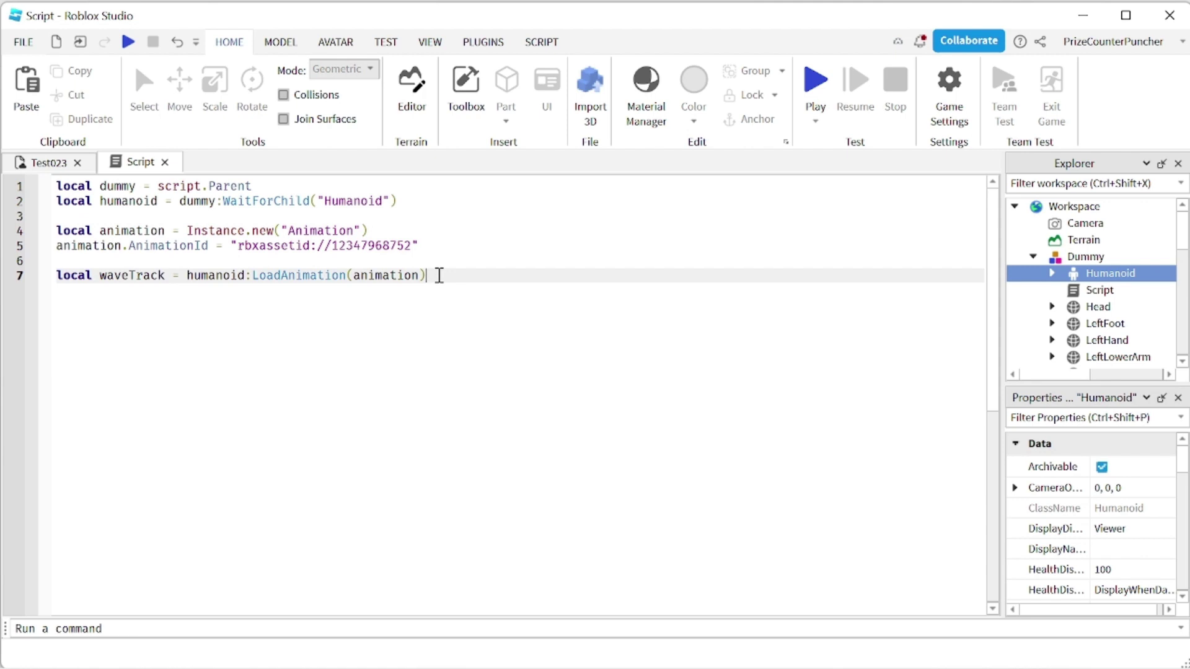
pyautogui.press('Return')
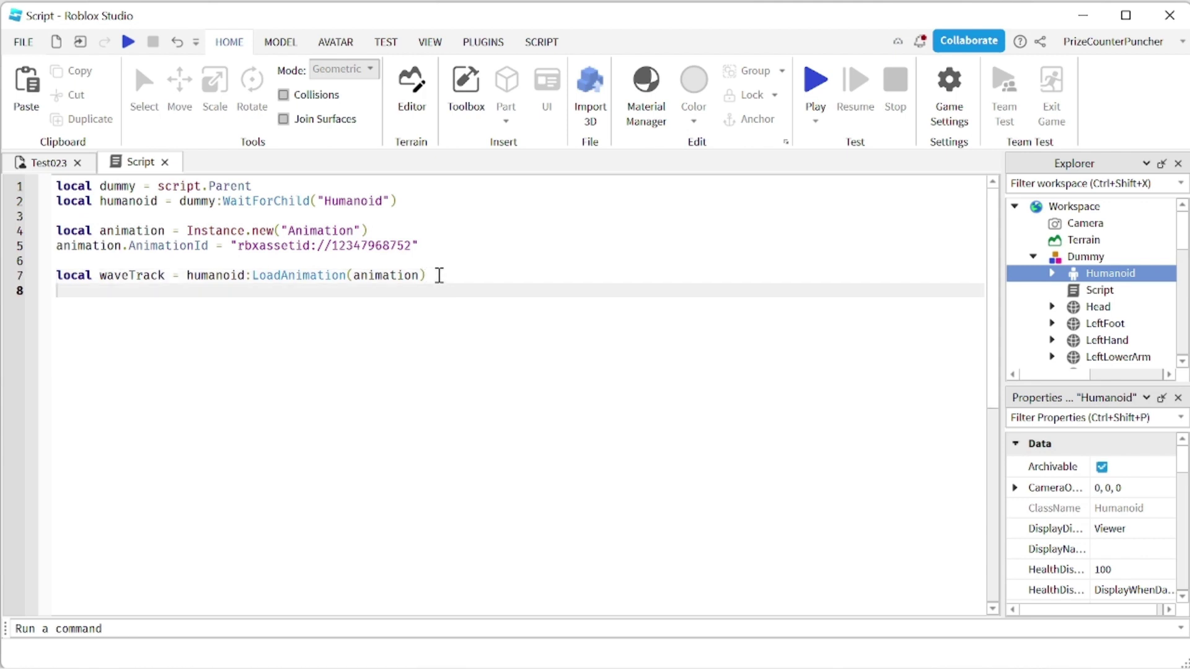
pyautogui.write('wa')
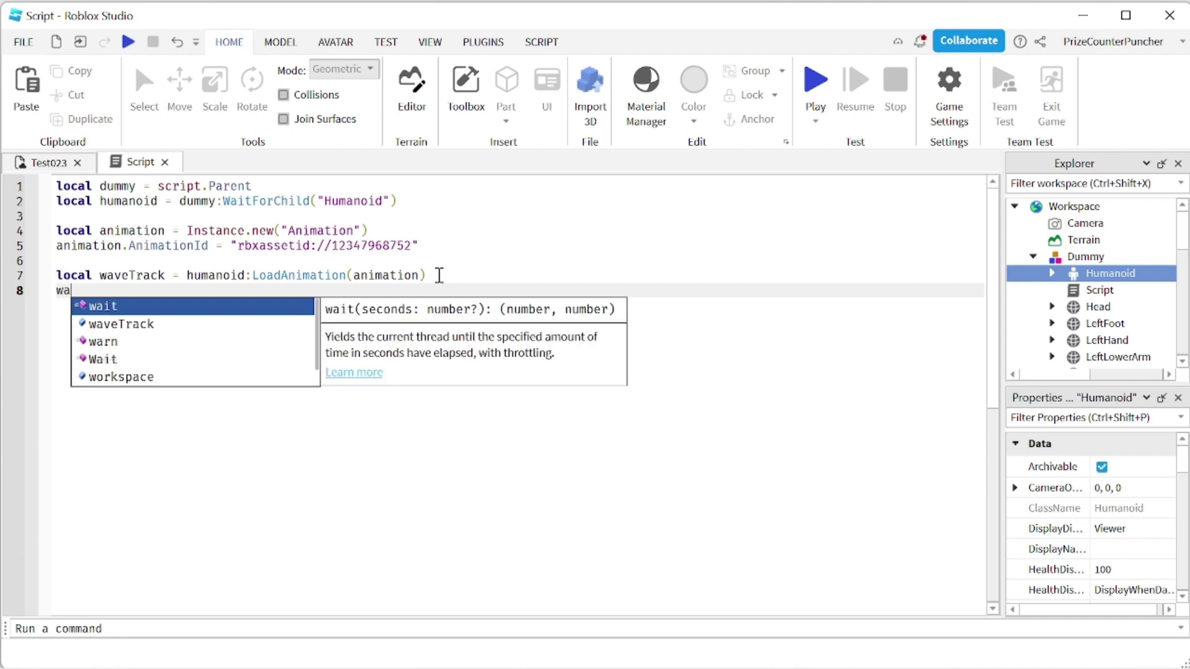
pyautogui.press('Down')
pyautogui.press('Tab')
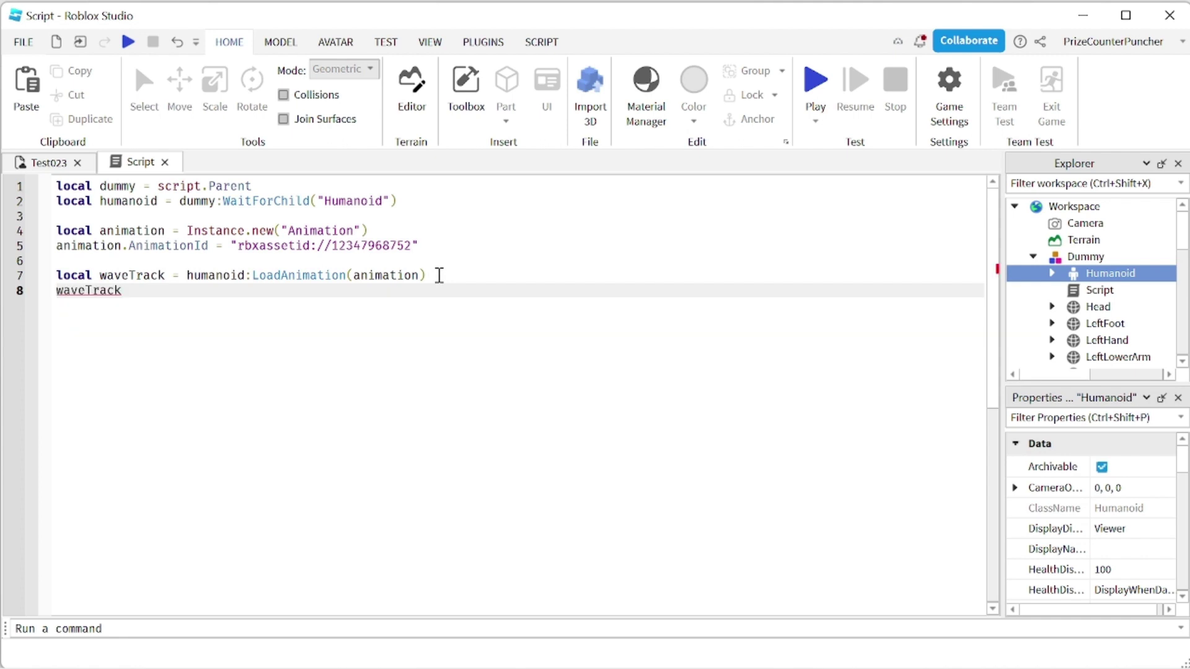
pyautogui.write(':P')
pyautogui.press('Tab')
pyautogui.write('()')
# Step: Insert wait(10) as the script's first line, followed by a blank line before the dummy declaration
pyautogui.click(58, 186)
pyautogui.press('Return')
pyautogui.press('Return')
pyautogui.press('Up')
pyautogui.press('Up')
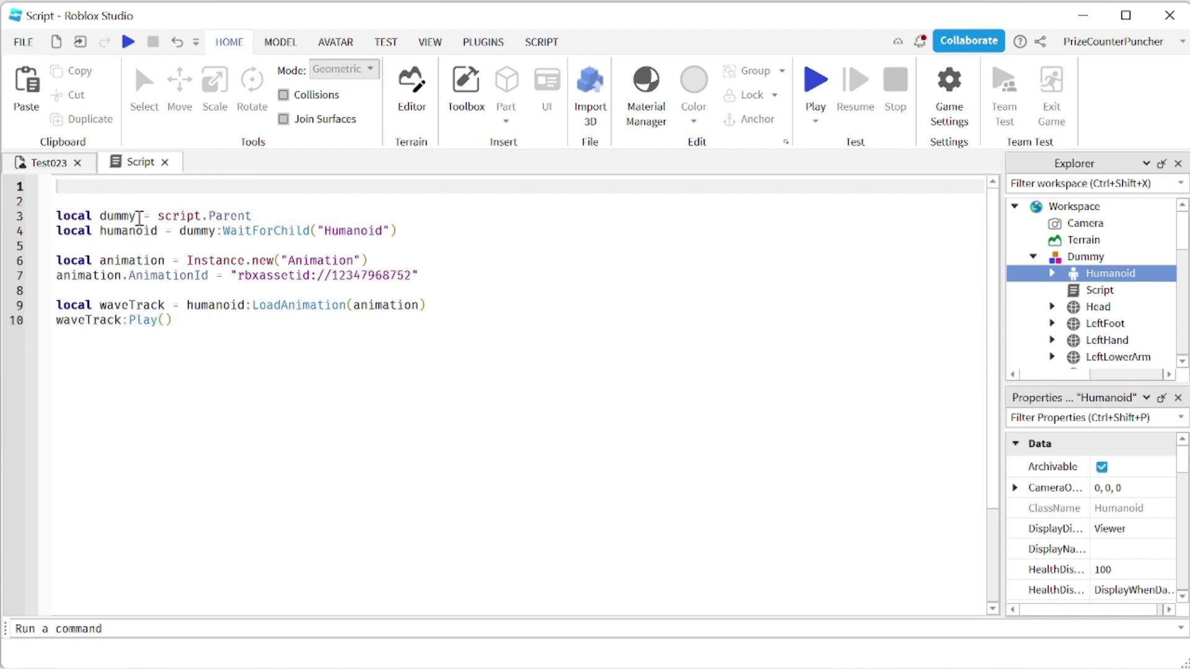
pyautogui.write('wait(')
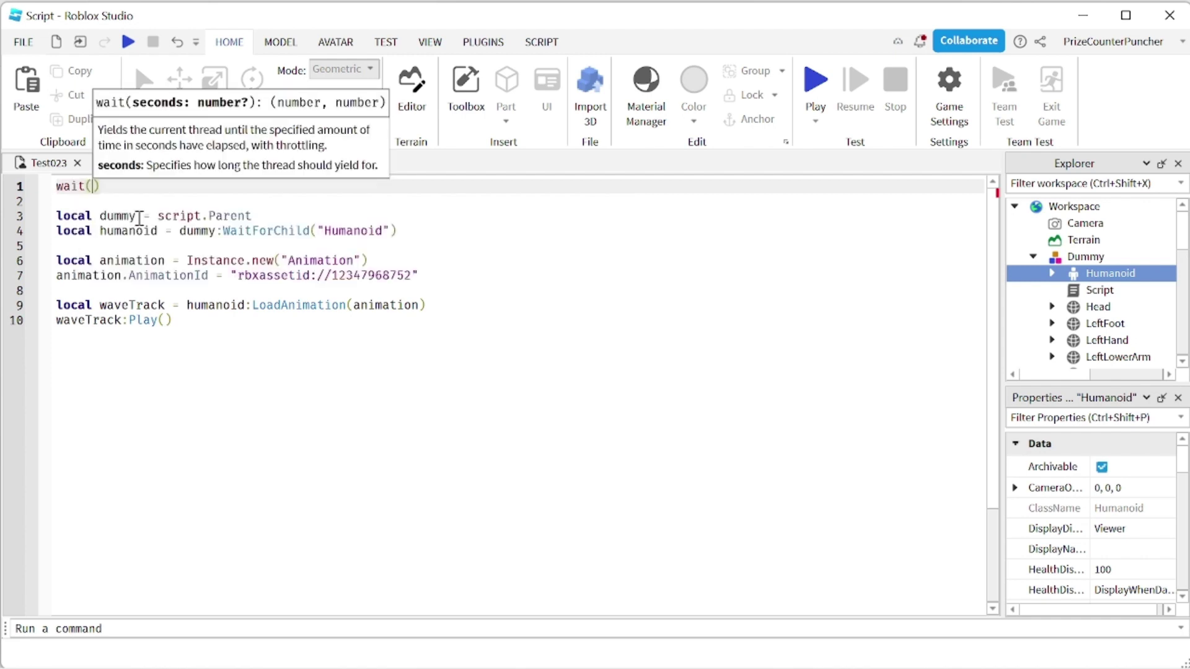
pyautogui.write('10')
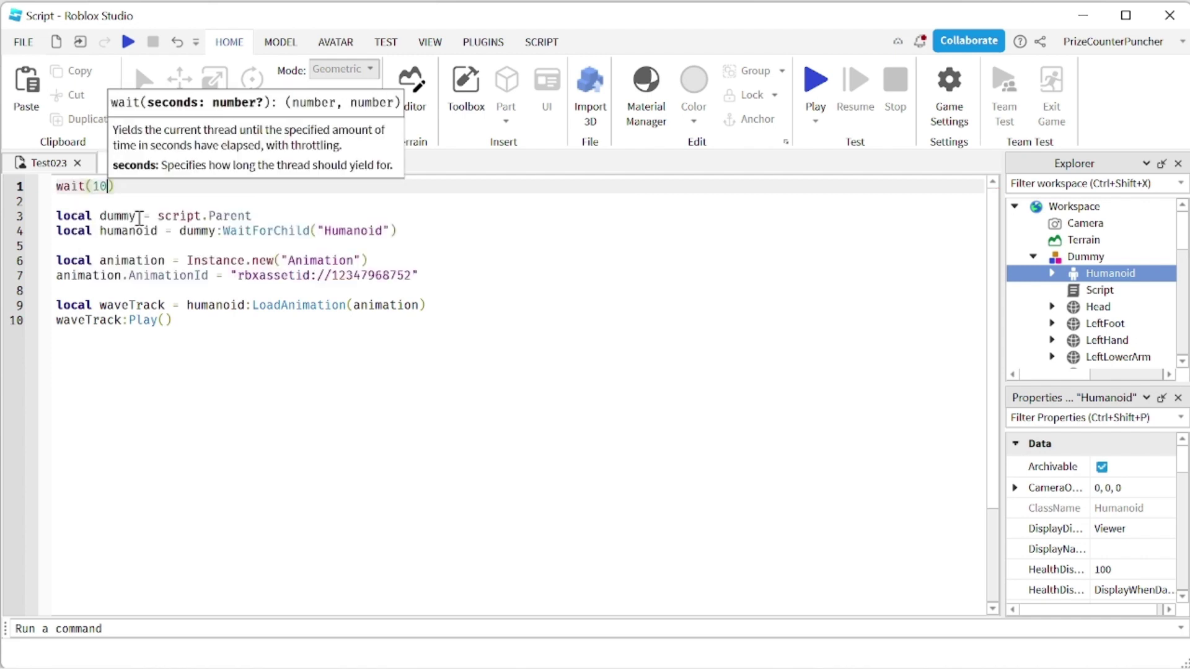
pyautogui.click(235, 437)
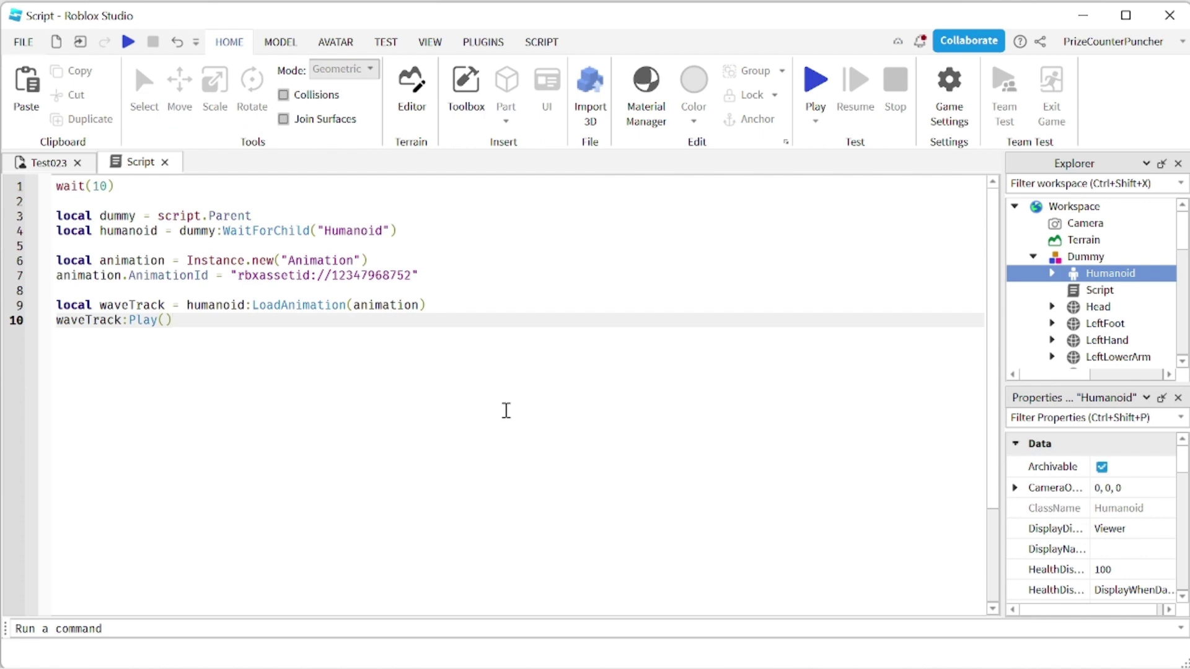
# Step: Playtest the game, turn the camera and walk the avatar forward to check the scripted dummy
pyautogui.click(816, 80)
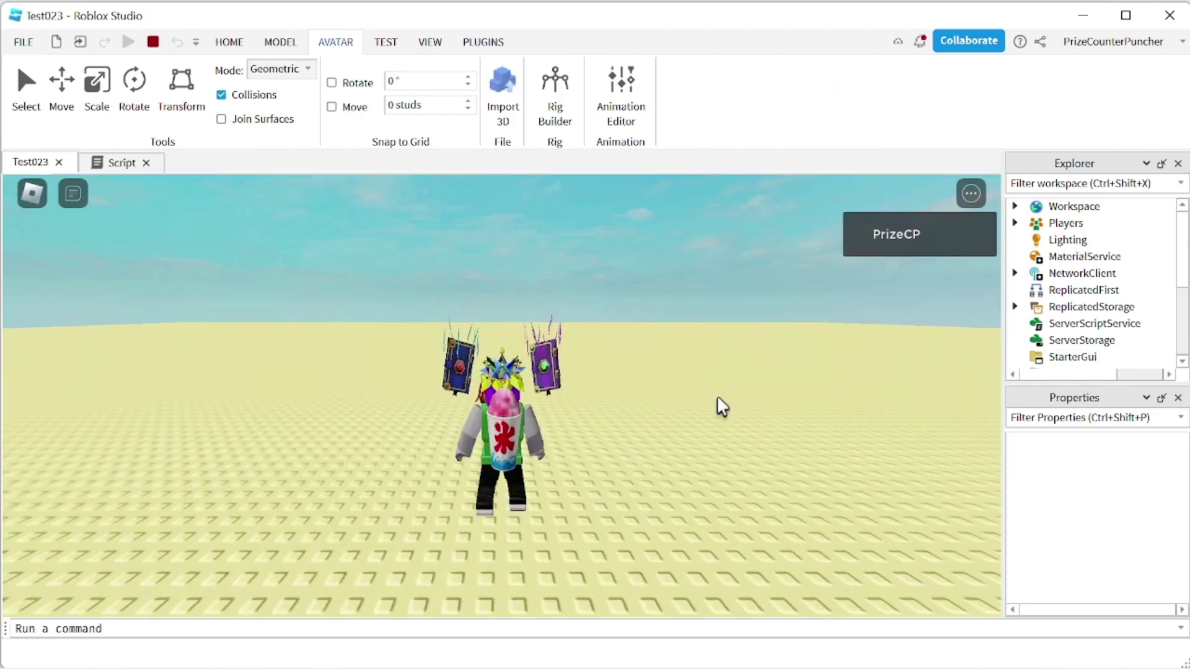
pyautogui.moveTo(722, 406); pyautogui.dragTo(722, 406, button='right')
pyautogui.press('w')
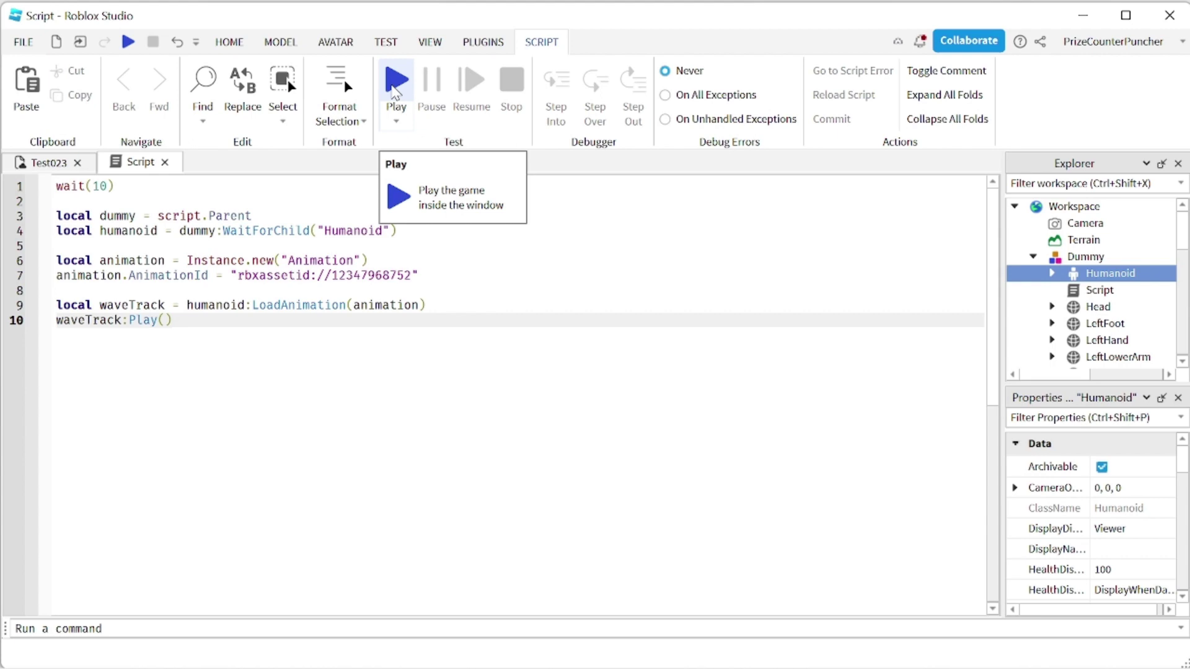
# Step: Run the playtest again and move the avatar near the dummy to watch for its wave animation
pyautogui.click(396, 87)
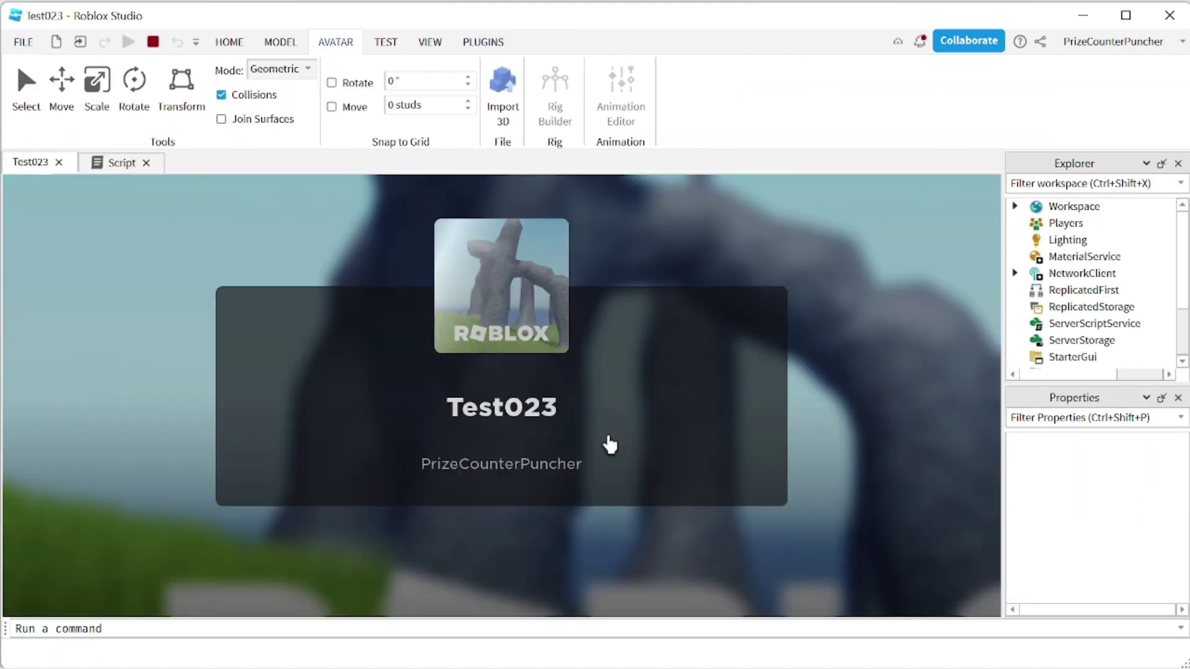
pyautogui.press('a')
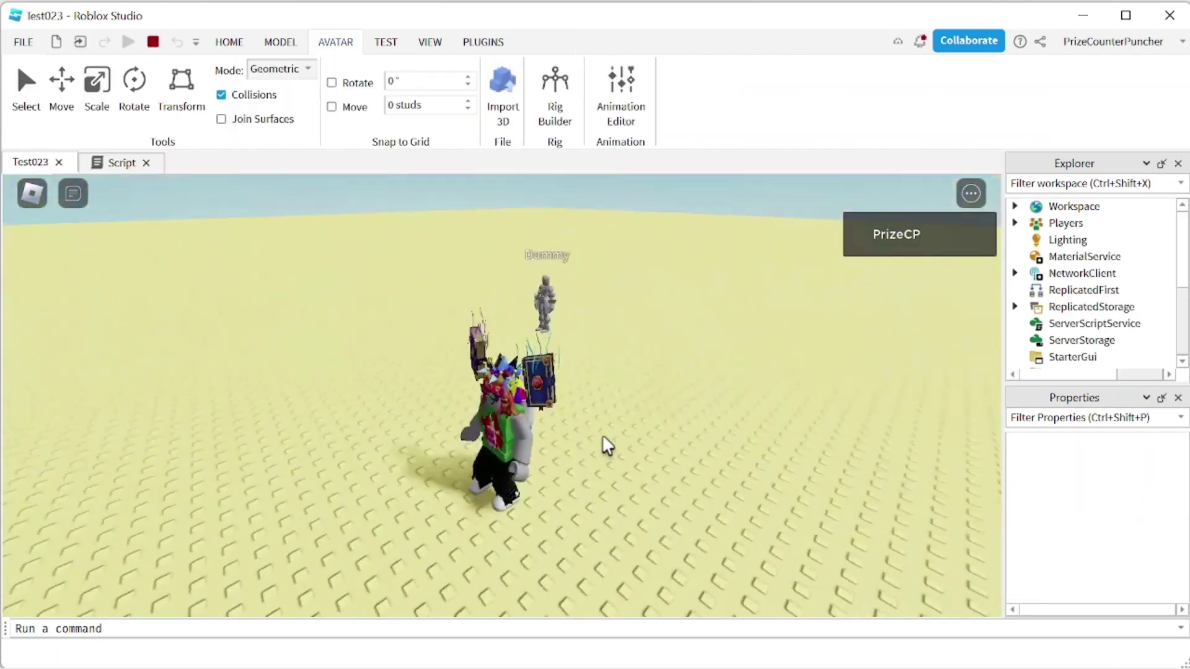
pyautogui.press('w')
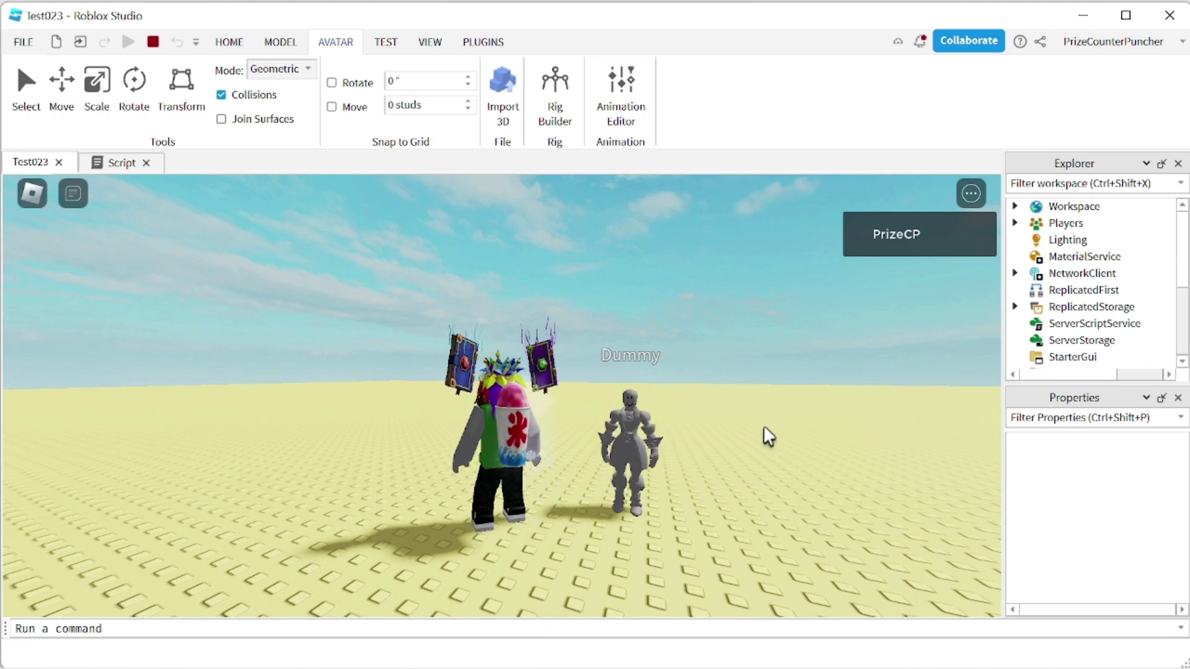
pyautogui.press('s')
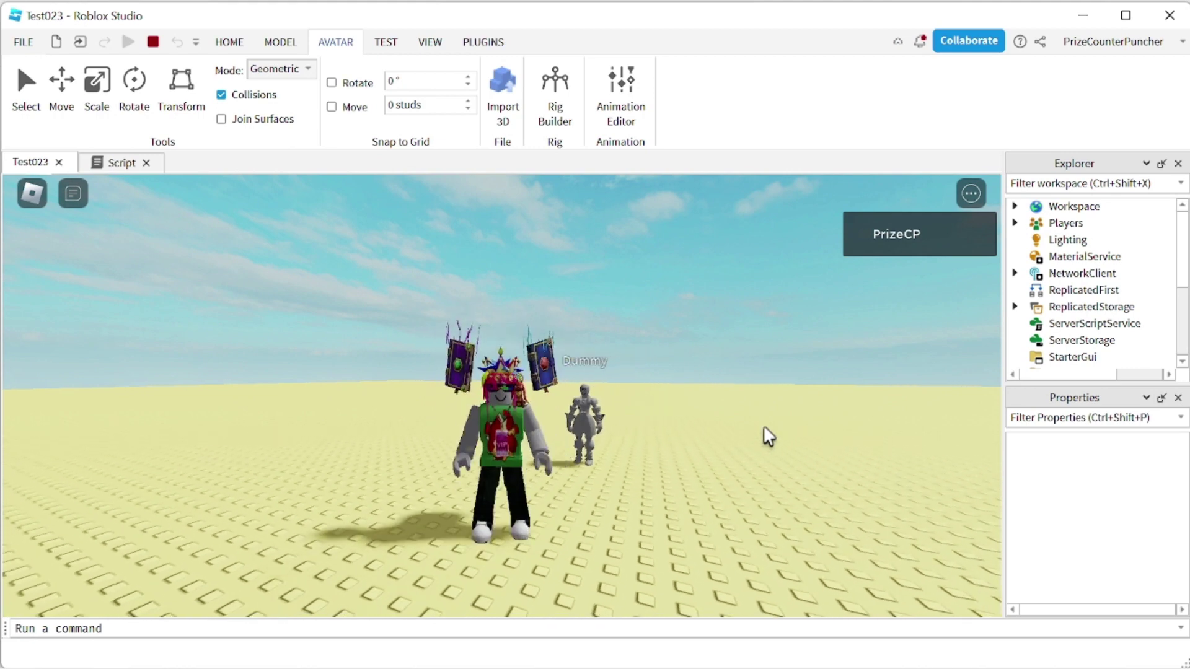